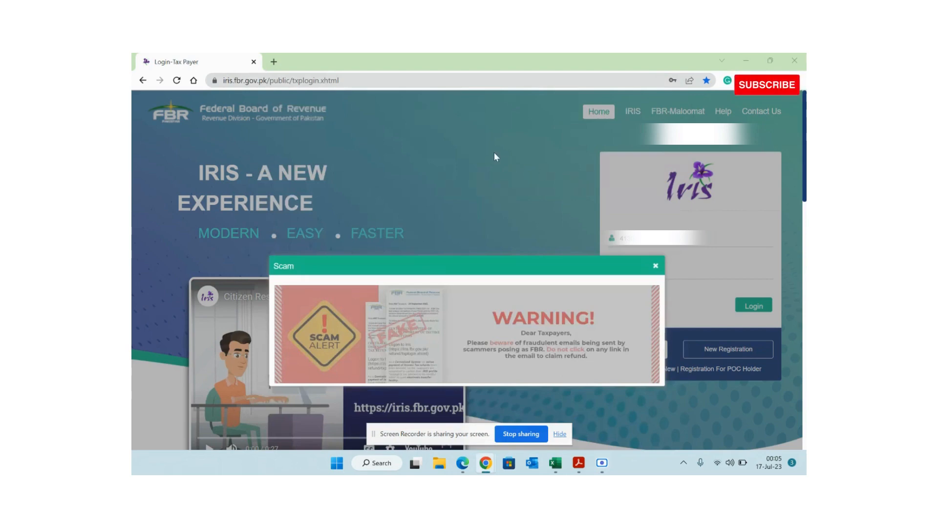
- Load iris.fbr.gov.pk in a new tab, closing the old tab and the scam warning
click(273, 62)
text(ir)
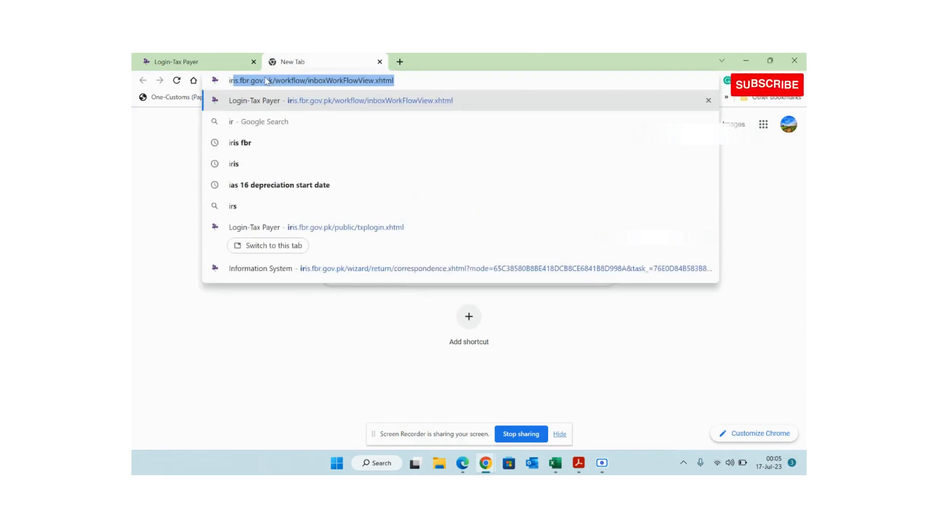
key(Return)
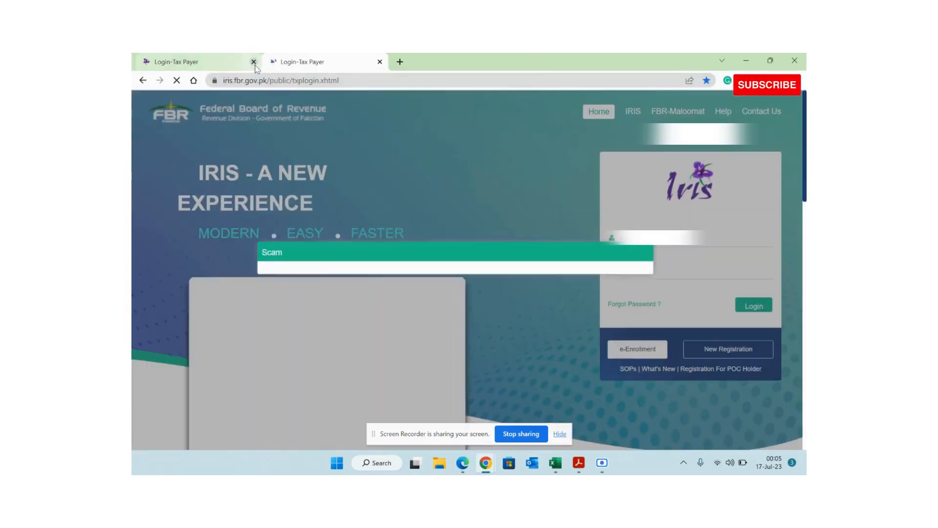
click(254, 61)
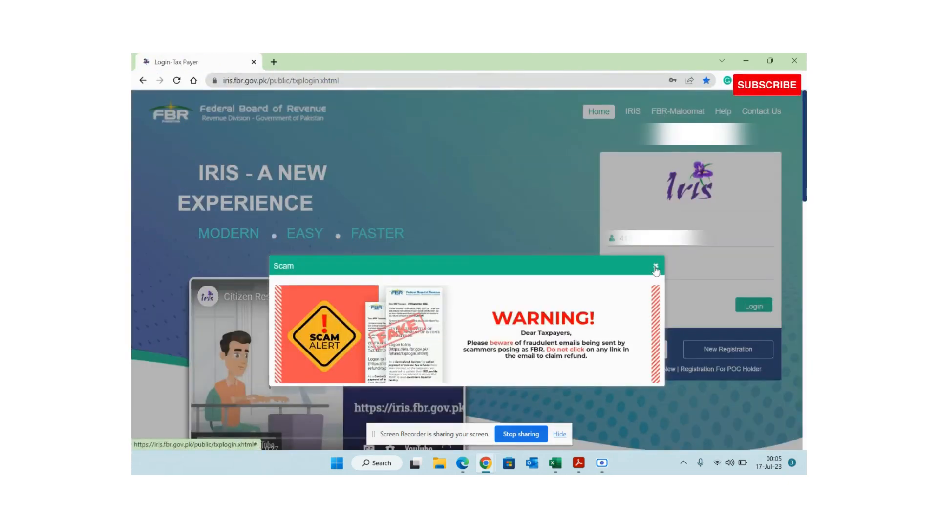
click(656, 265)
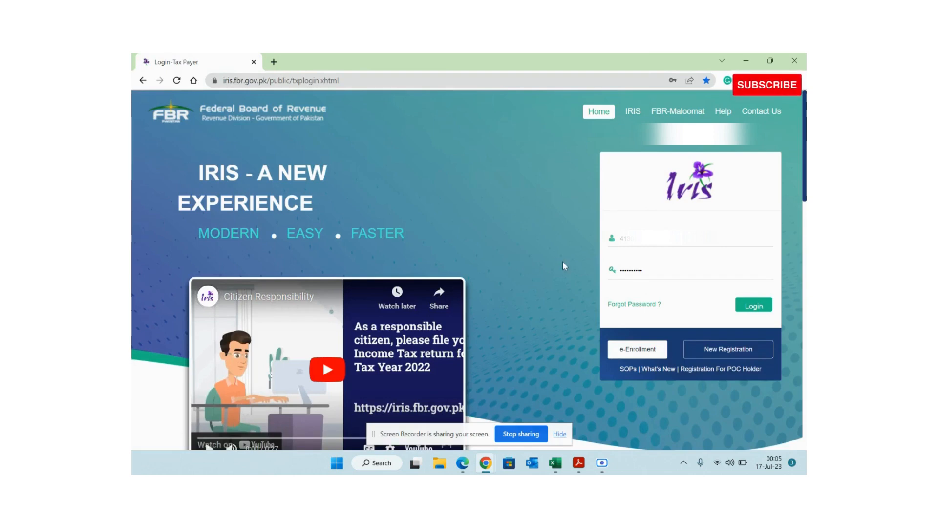
- Open and close the New Registration form, then log in to the taxpayer account
click(709, 356)
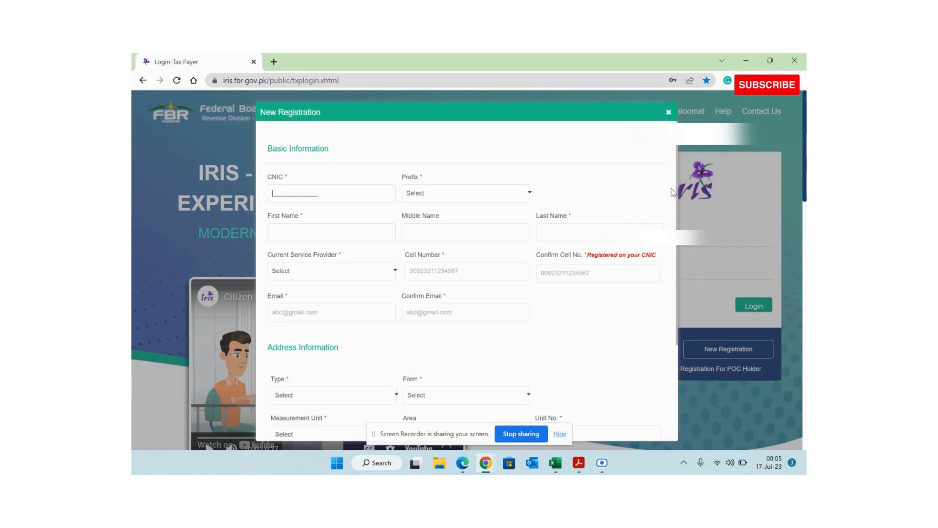
click(669, 112)
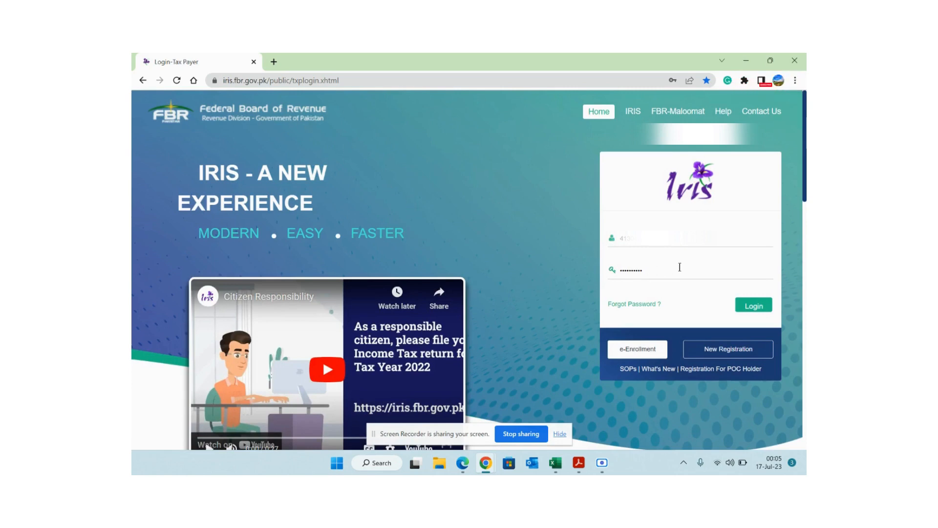
click(737, 305)
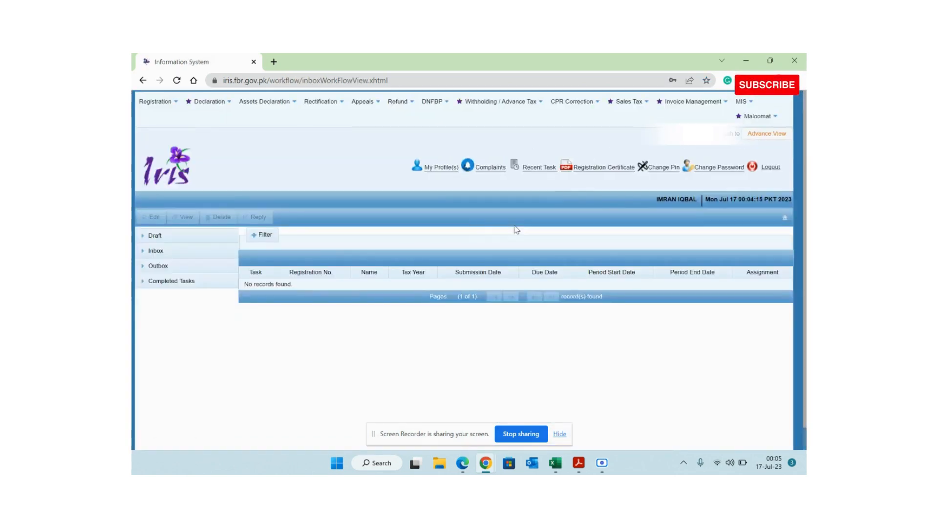
- Delete the tax year 2023 draft under Draft > Declaration (NEW)
click(152, 236)
click(156, 252)
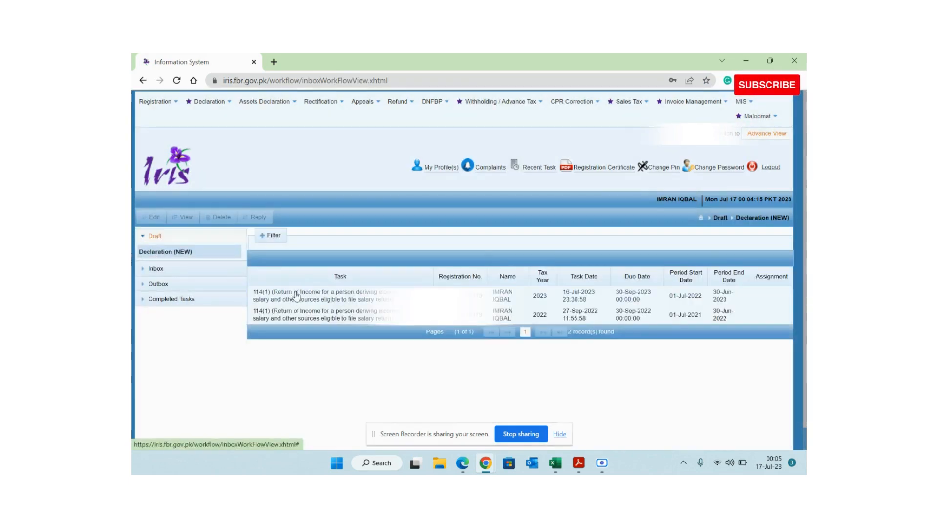
click(323, 302)
click(219, 217)
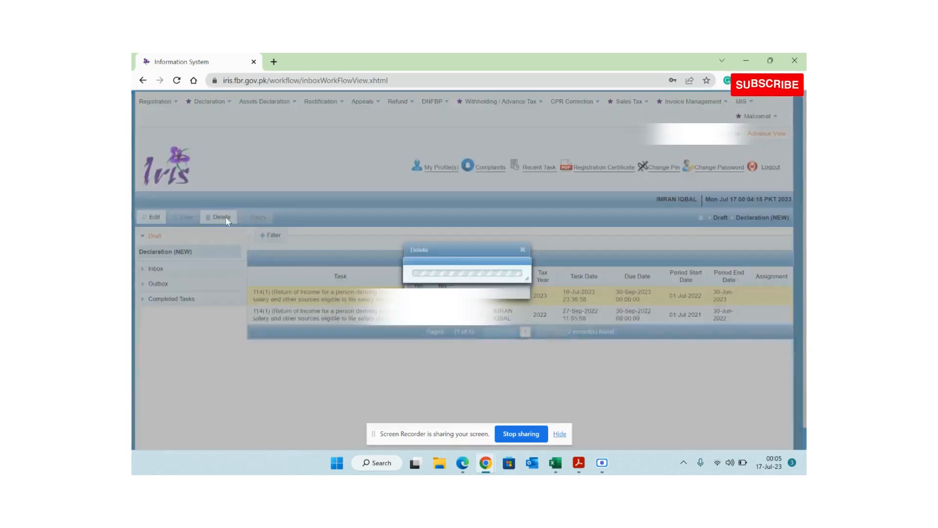
click(418, 285)
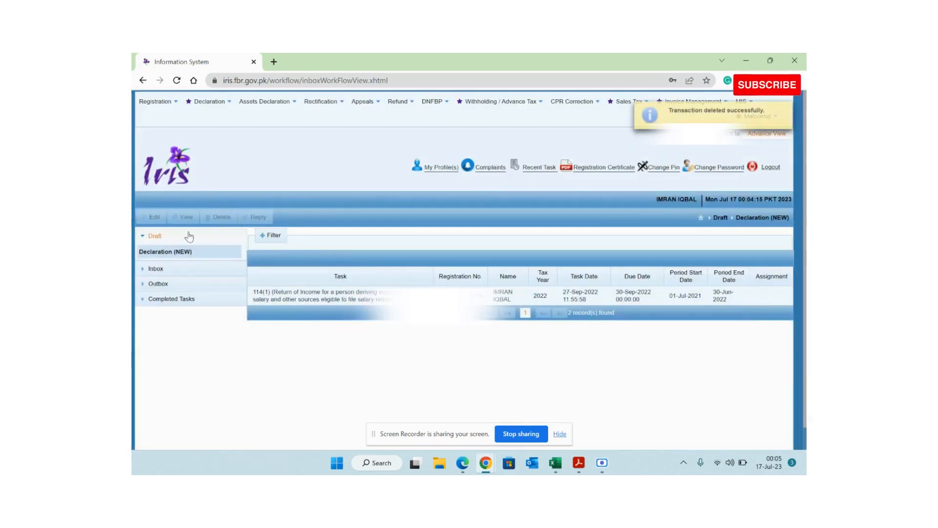
- Start a new Salary Return for Individuals in Classic View
click(165, 237)
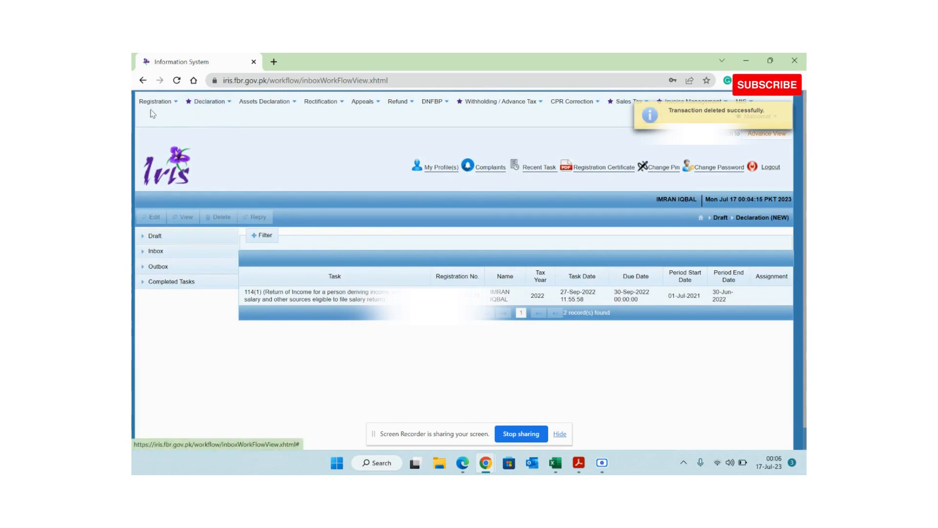
click(198, 111)
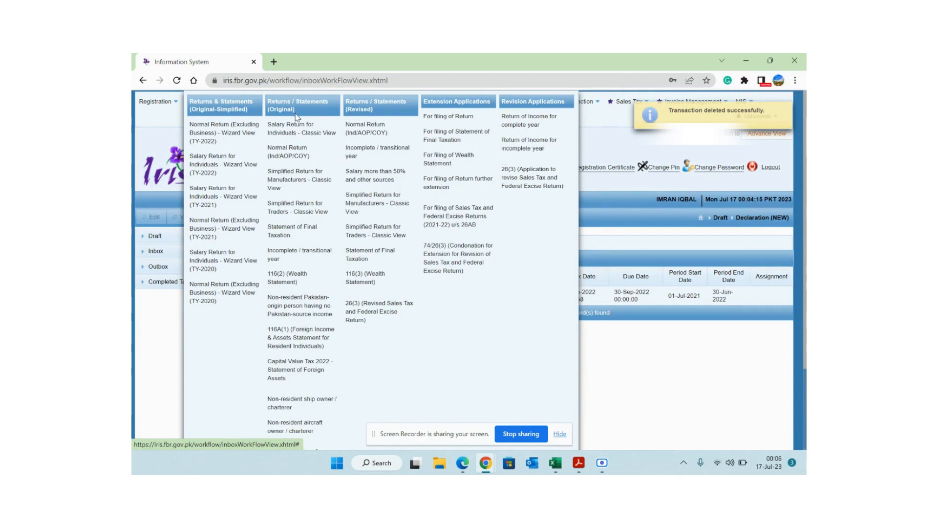
click(307, 135)
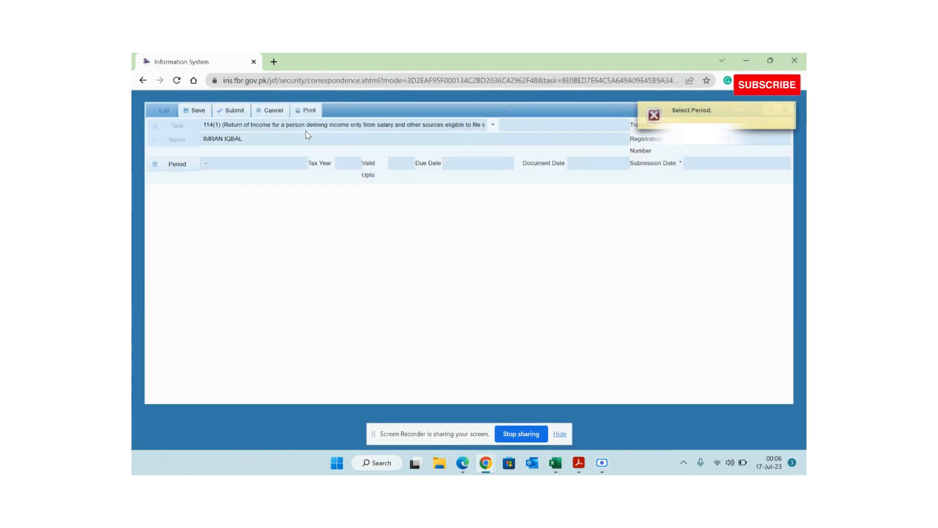
- Set the return period to 01-Jul-2022 – 30-Jun-2023 for tax year 2023, then switch to Excel
click(172, 166)
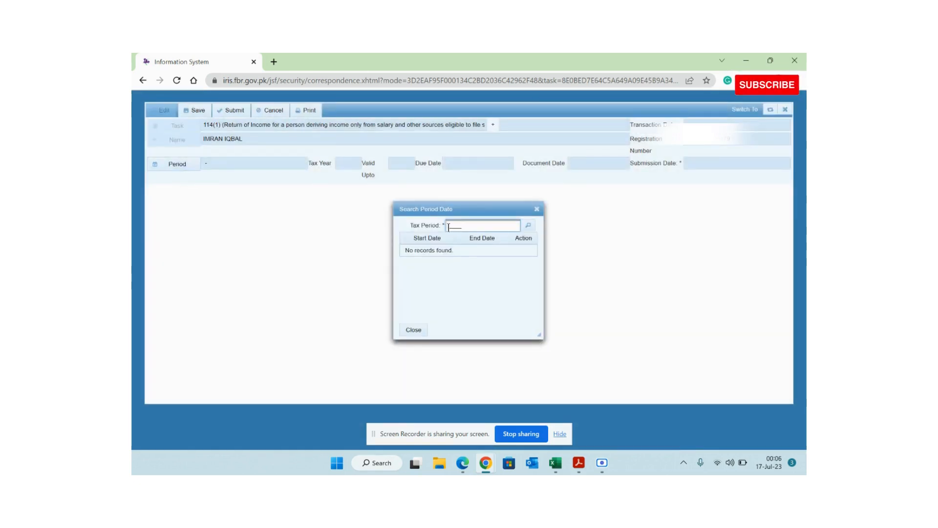
text(2023)
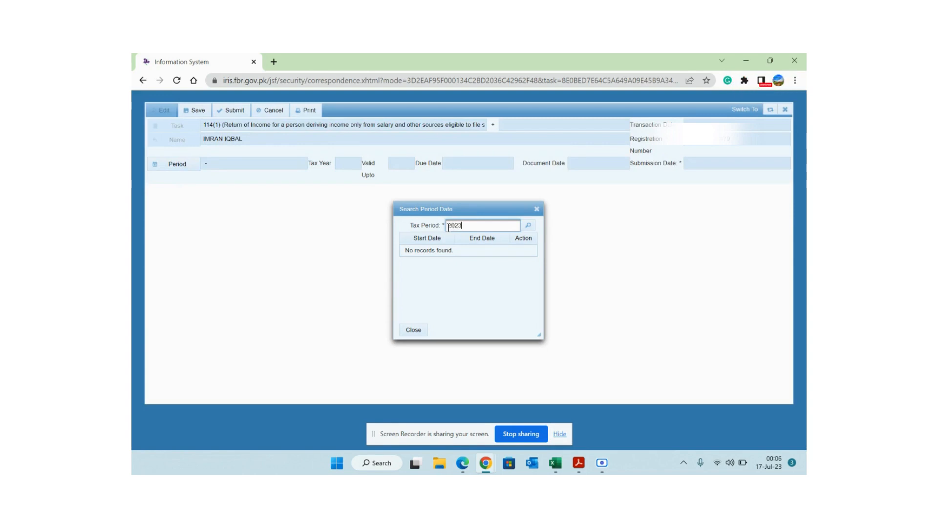
key(Return)
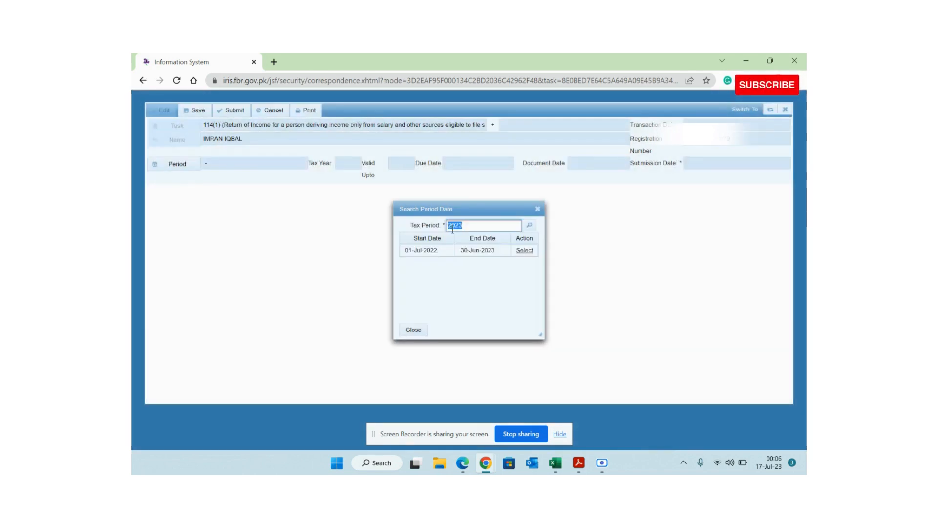
click(524, 251)
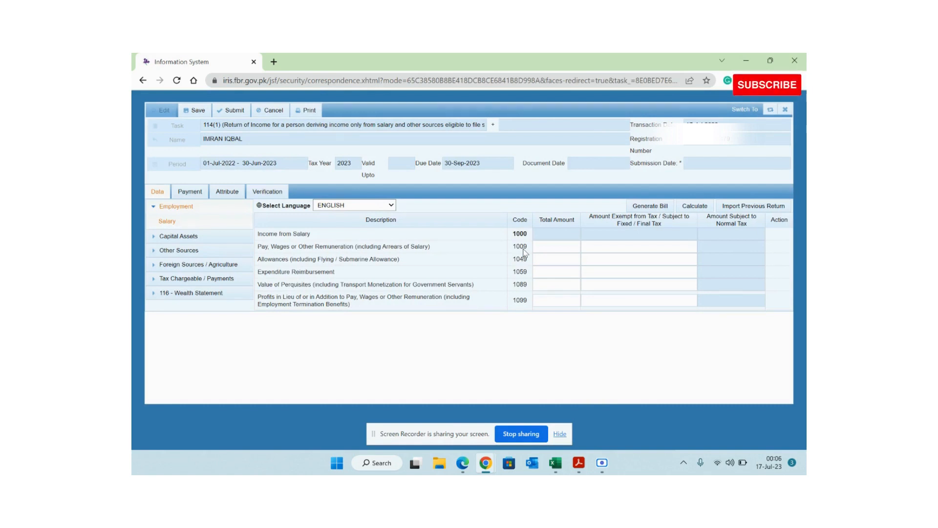
click(556, 461)
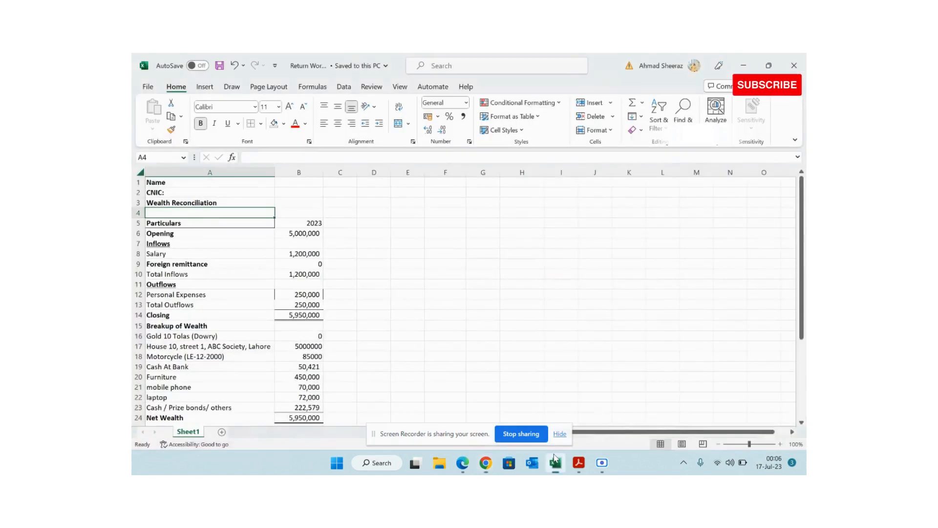
- Change the B5 year heading to 'TY 2023', bold and centred
click(348, 262)
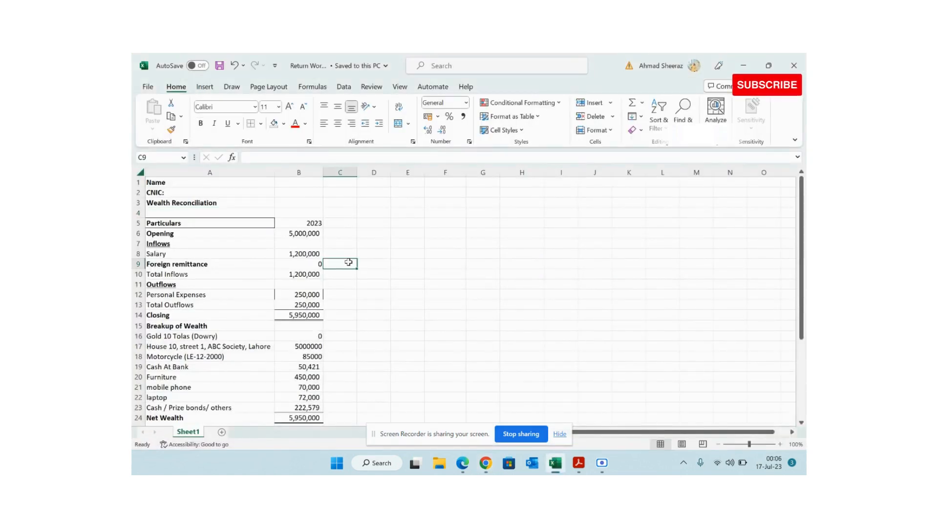
key(Up)
key(Up)
key(Up)
key(Up)
key(Left)
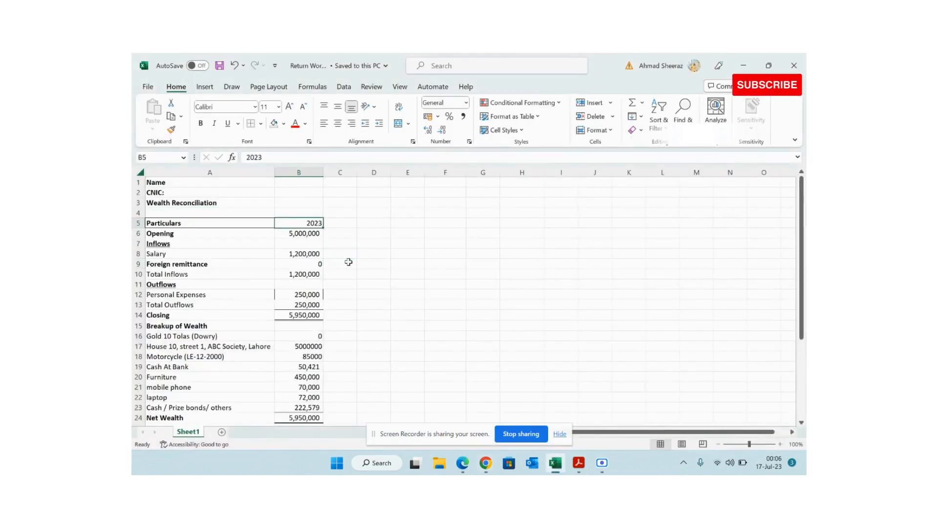
key(F2)
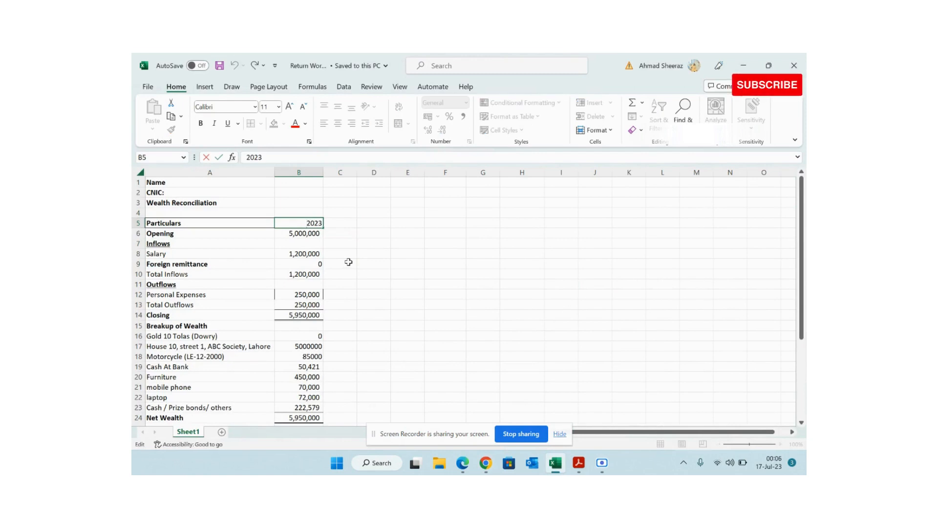
text(TY)
key(Return)
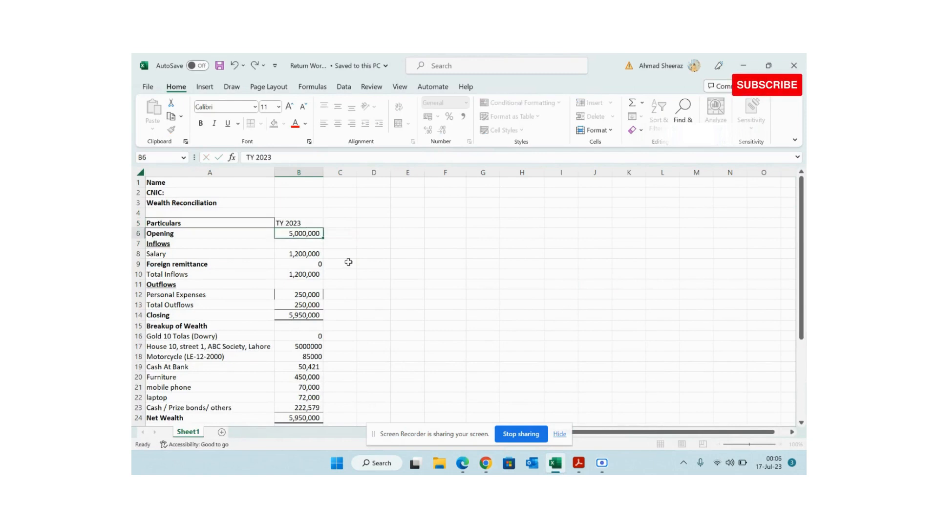
key(Up)
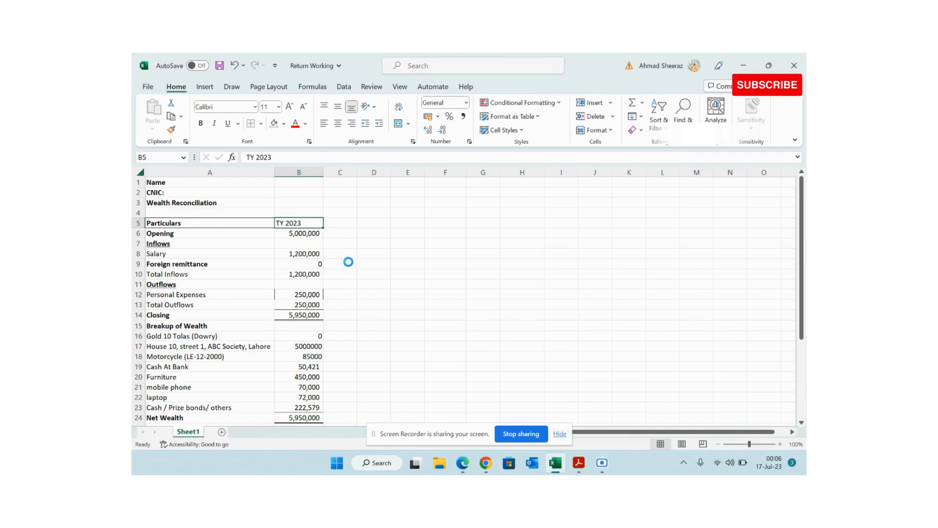
key(ctrl+b)
click(339, 124)
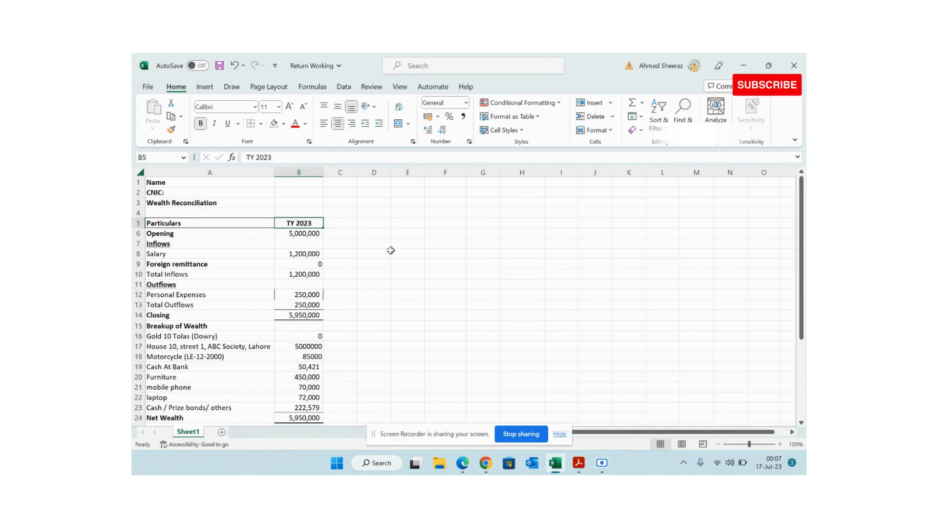
- Check the Opening label and 5,000,000 opening balance in row 6
key(Down)
key(Left)
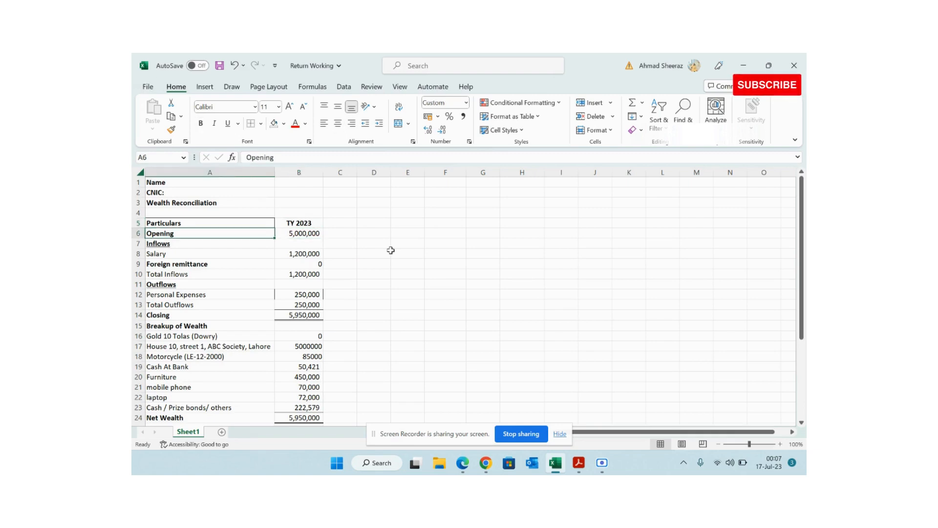
key(Right)
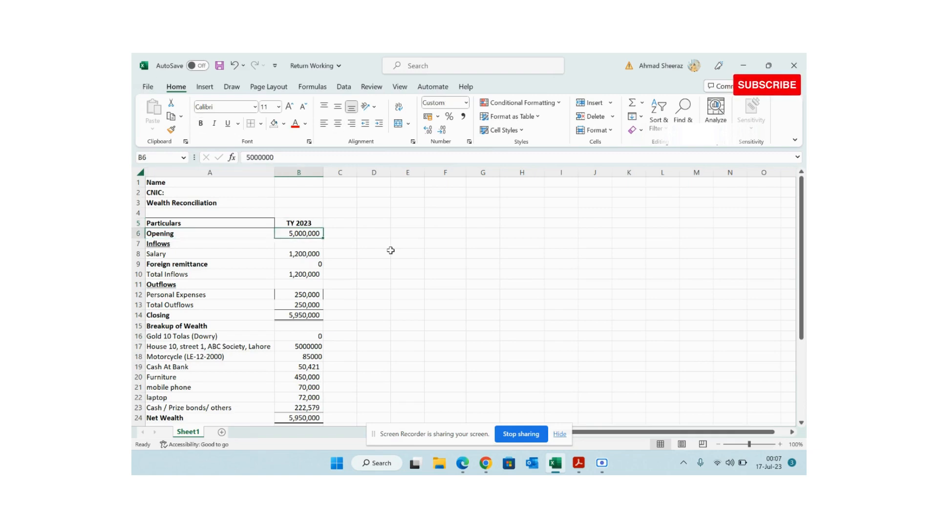
key(Right)
key(Left)
key(Left)
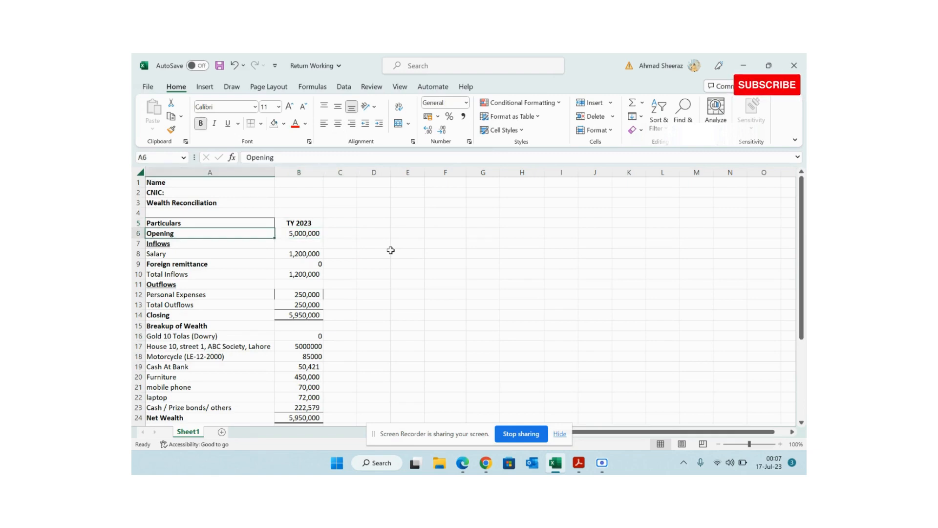
key(Right)
key(Left)
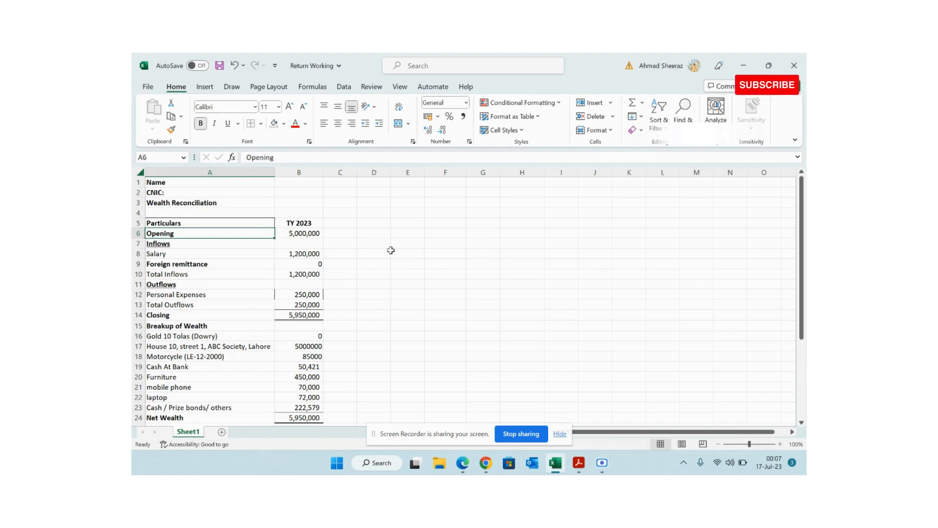
key(Down)
key(Down)
key(Down)
key(Down)
key(Down)
key(Down)
key(Down)
key(Down)
key(Down)
key(Down)
key(Down)
key(Down)
key(Down)
key(Down)
key(Down)
key(Down)
key(Down)
key(Down)
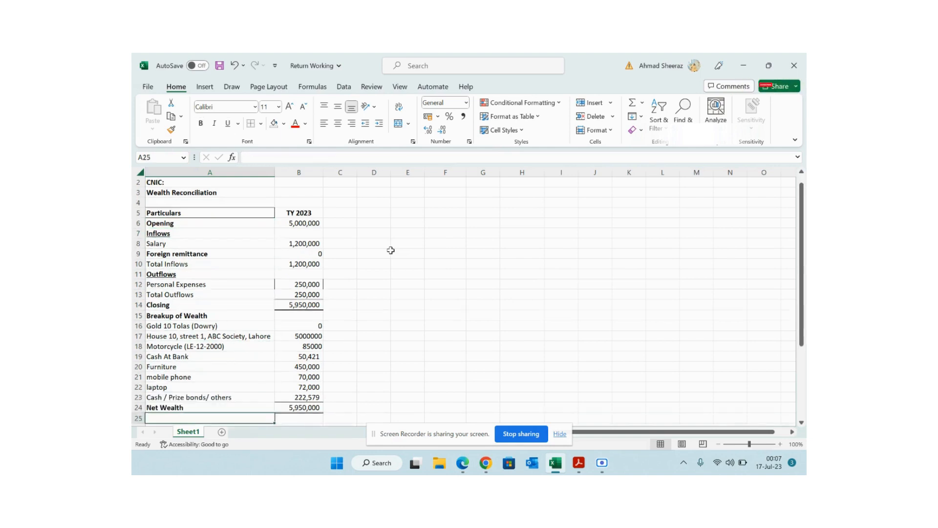
key(Right)
key(Up)
key(Up)
key(Up)
key(Up)
key(Up)
key(Up)
key(Up)
key(Up)
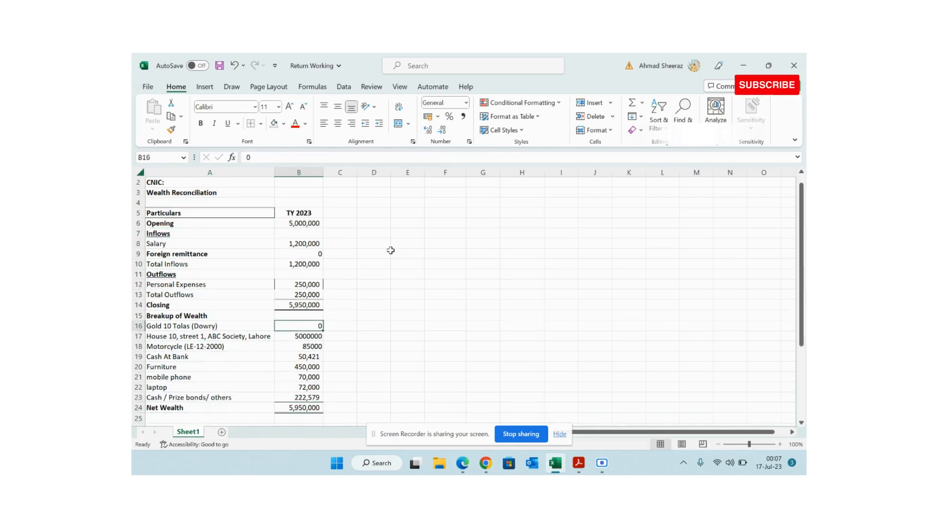
key(Up)
key(Up)
key(Up)
key(Up)
key(Up)
key(Up)
key(Up)
key(Up)
key(Up)
key(Up)
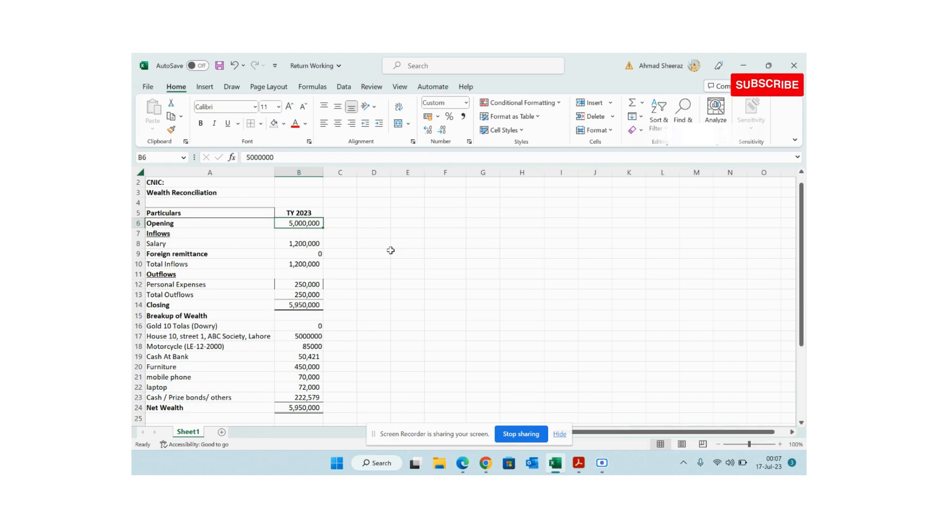
key(Down)
key(Down)
key(Left)
key(Right)
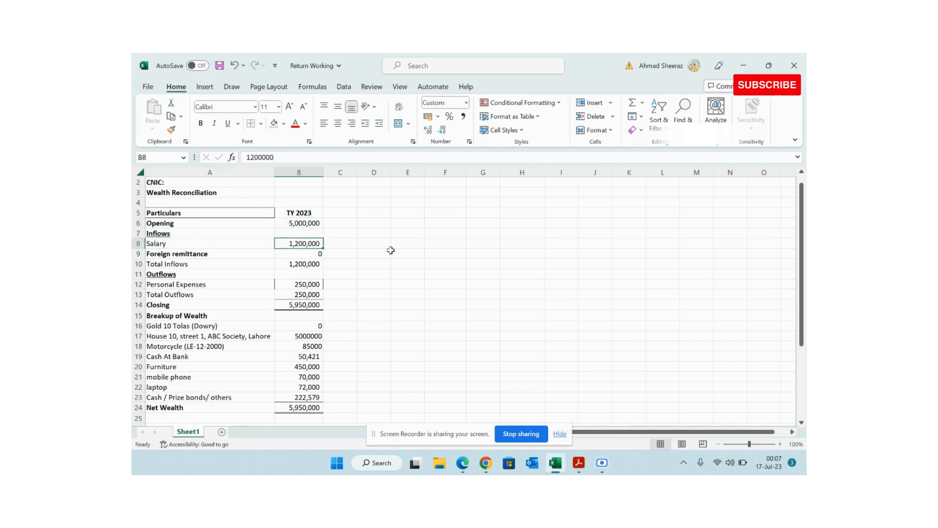
key(Down)
key(Down)
key(Down)
key(Down)
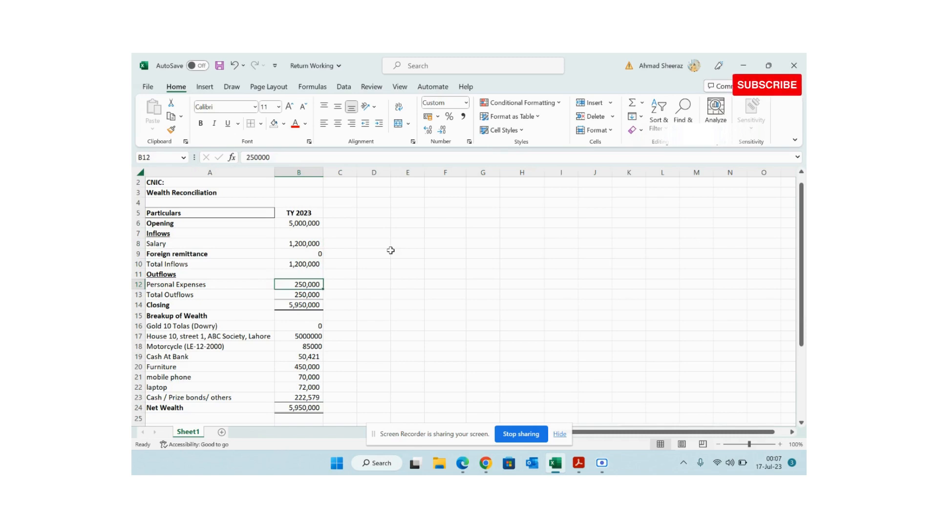
key(Down)
key(Down)
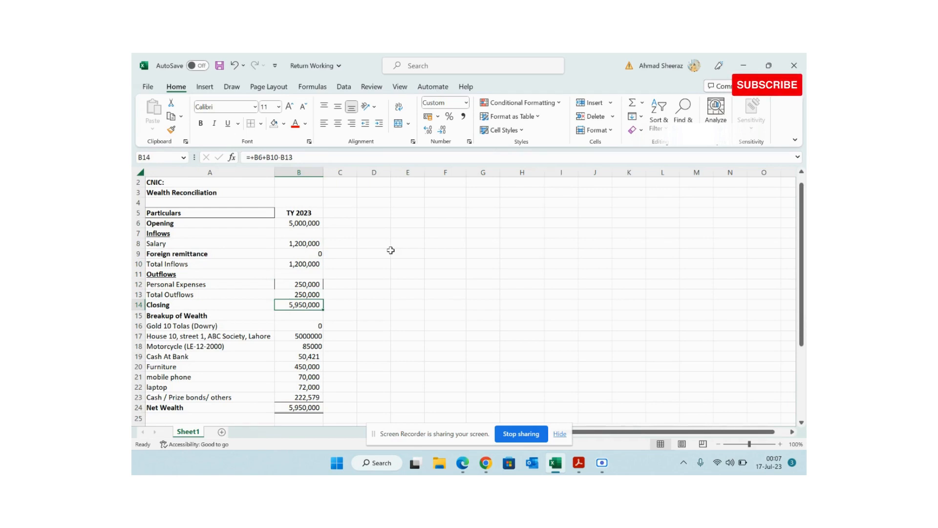
key(Down)
key(Down)
key(Down)
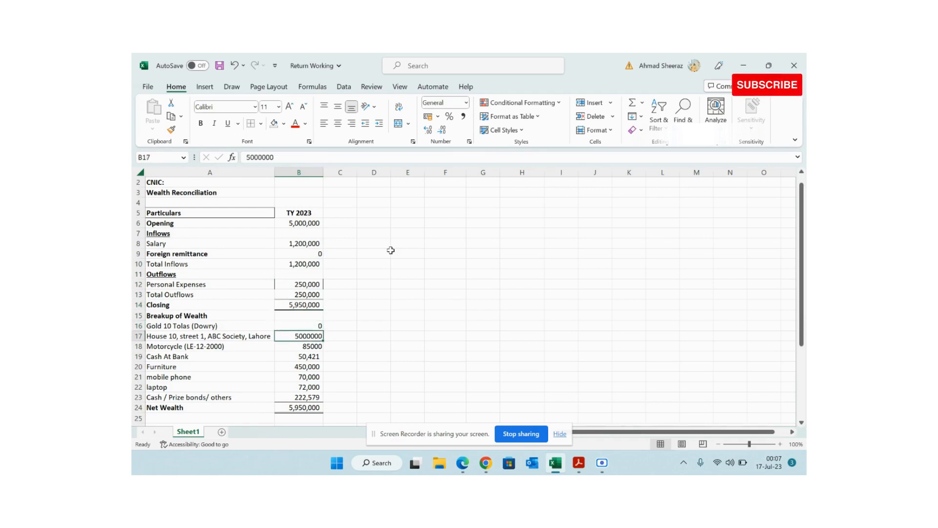
key(Down)
key(Down)
key(Down)
key(Down)
key(Down)
key(Down)
key(Down)
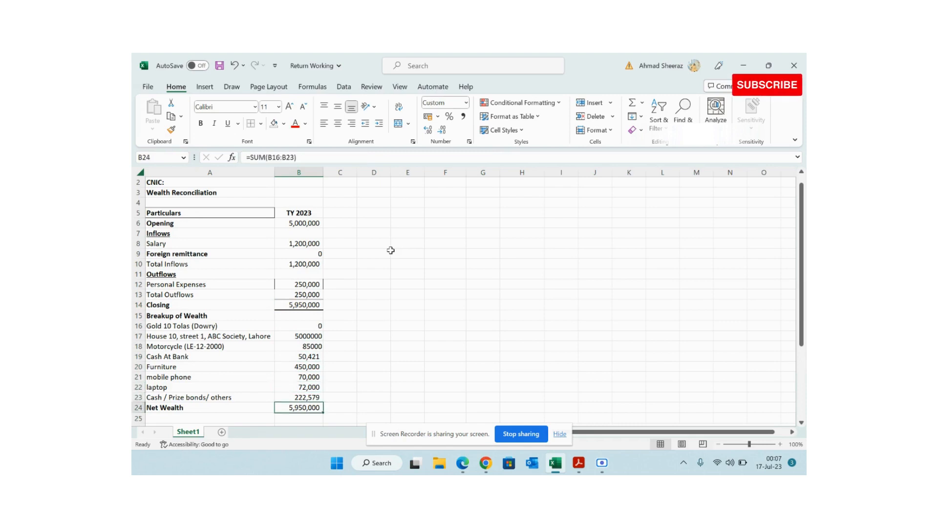
key(Up)
key(Up)
key(Up)
key(Up)
key(Up)
key(Up)
key(Up)
key(Up)
key(Up)
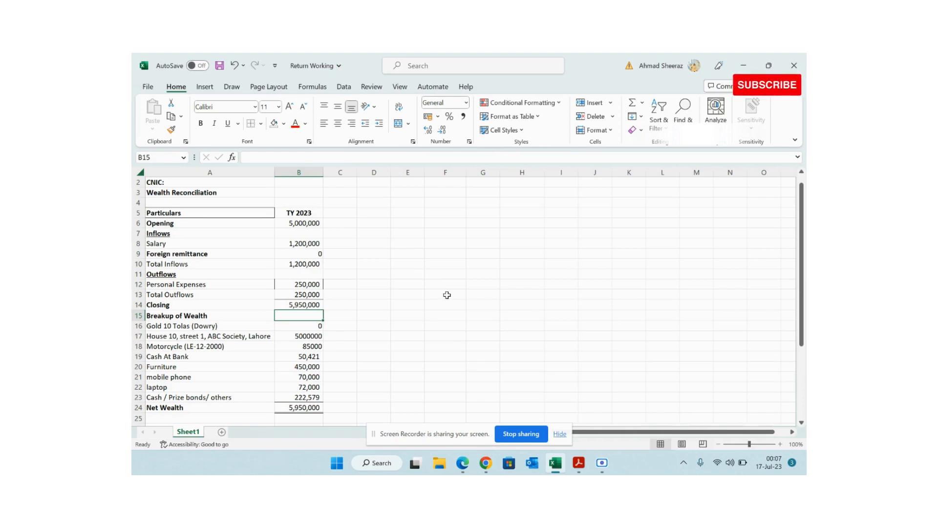
key(Up)
key(Up)
key(Up)
key(Up)
key(Up)
key(Up)
key(Up)
key(Up)
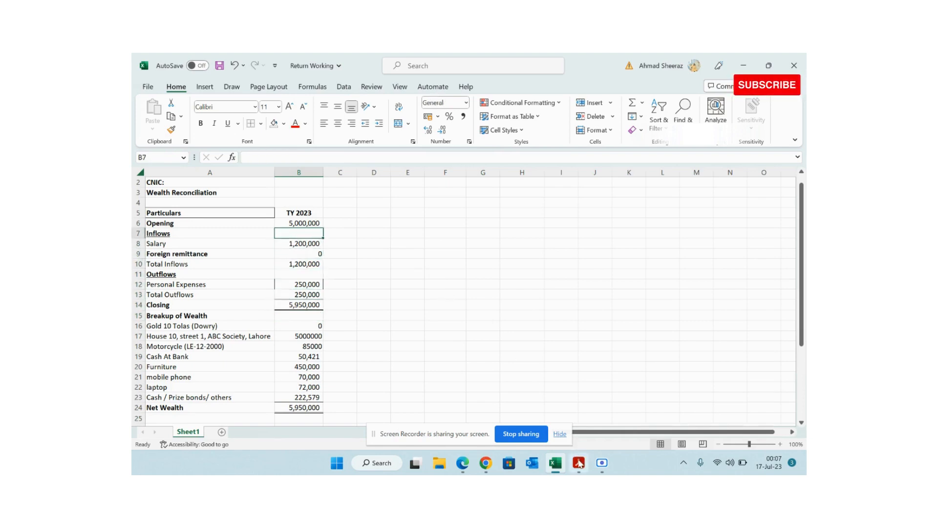
- Bring Acrobat forward and review the Salary Certificate PDF
mouse_move(579, 462)
click(608, 421)
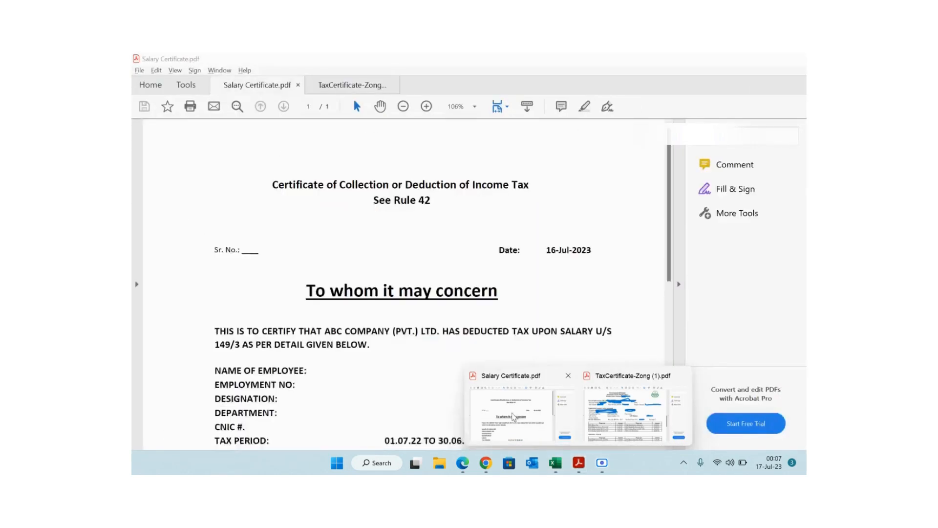
click(510, 415)
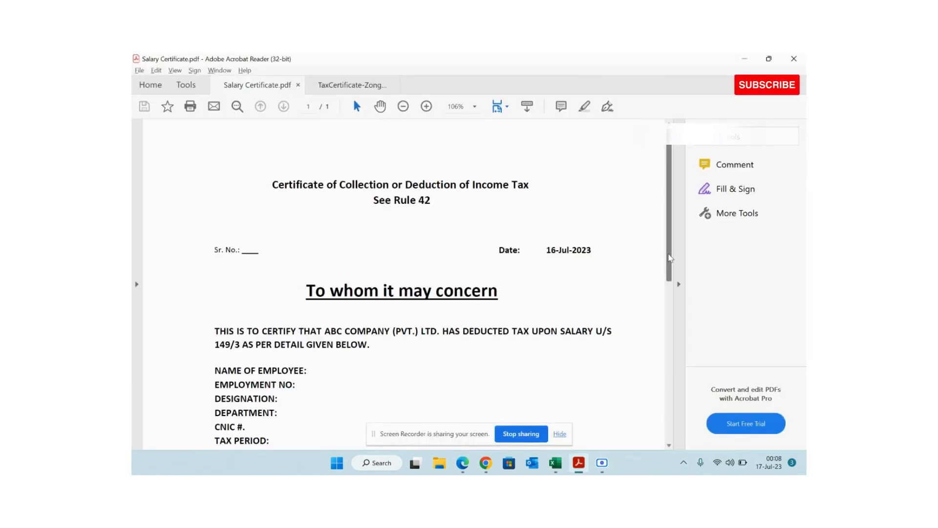
drag(670, 257, 671, 377)
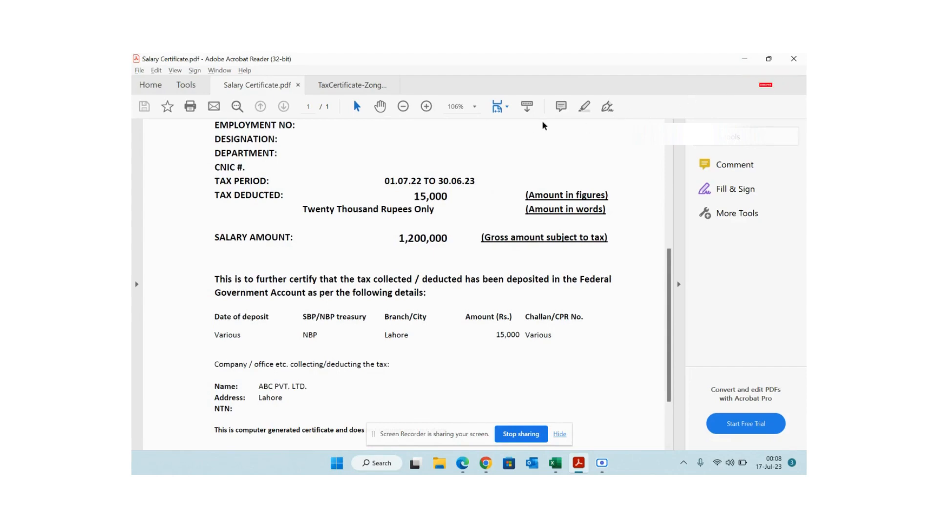
click(742, 58)
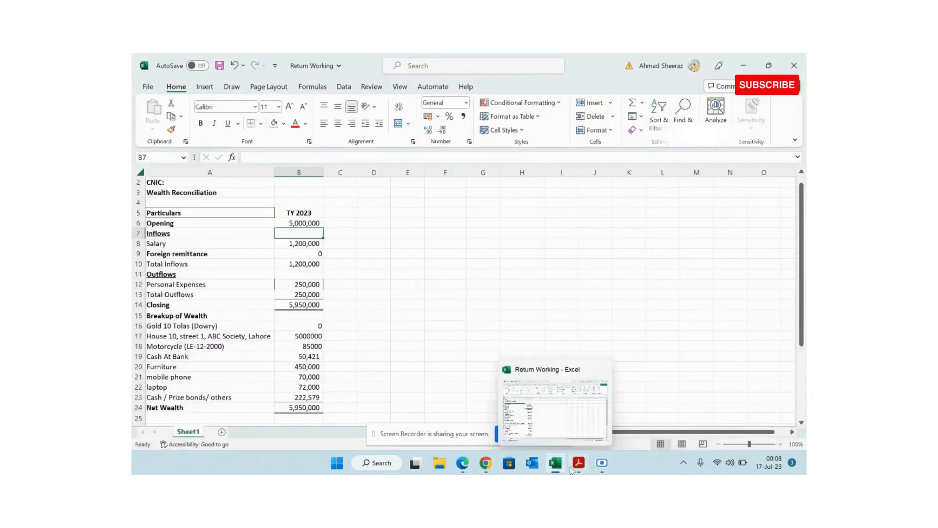
- On the Zong tax certificate, select the Gross Pay 111,937.00 and Income Tax -14.00 amounts
mouse_move(579, 469)
click(611, 425)
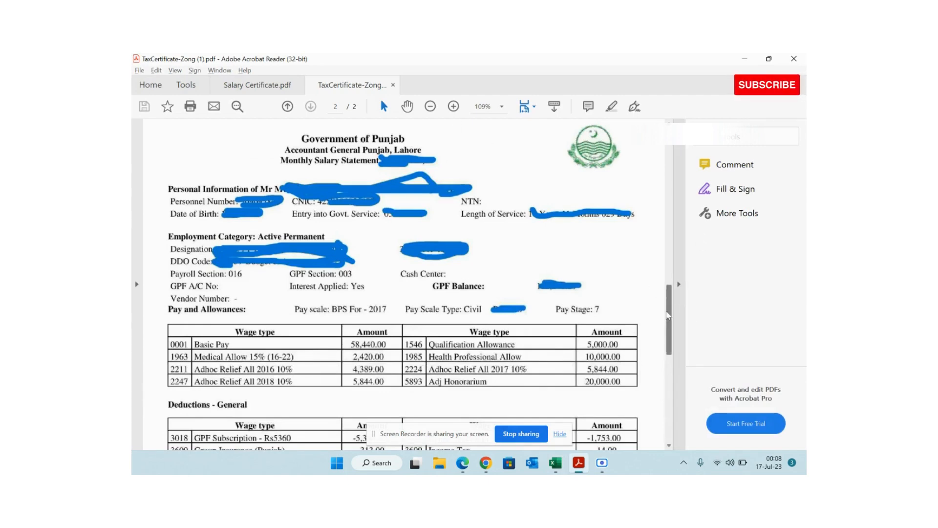
scroll(401, 293, down, 5)
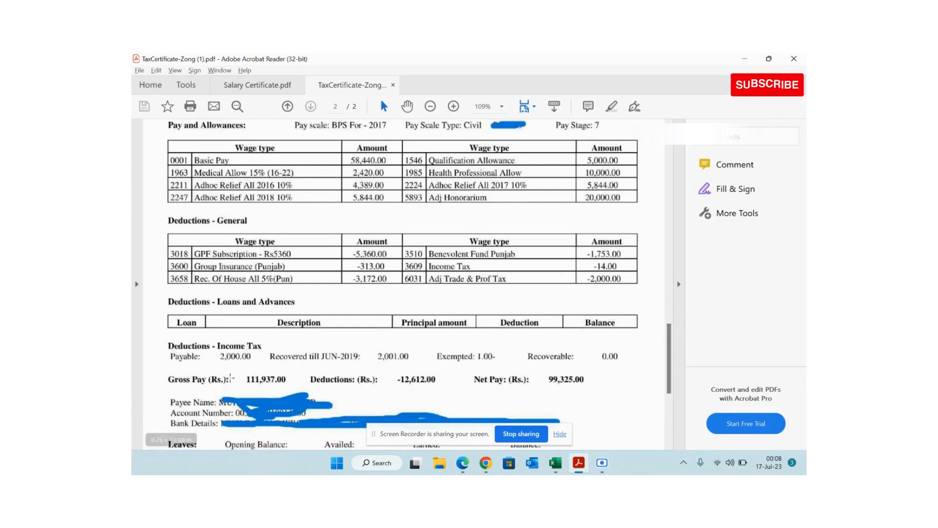
drag(236, 372, 289, 391)
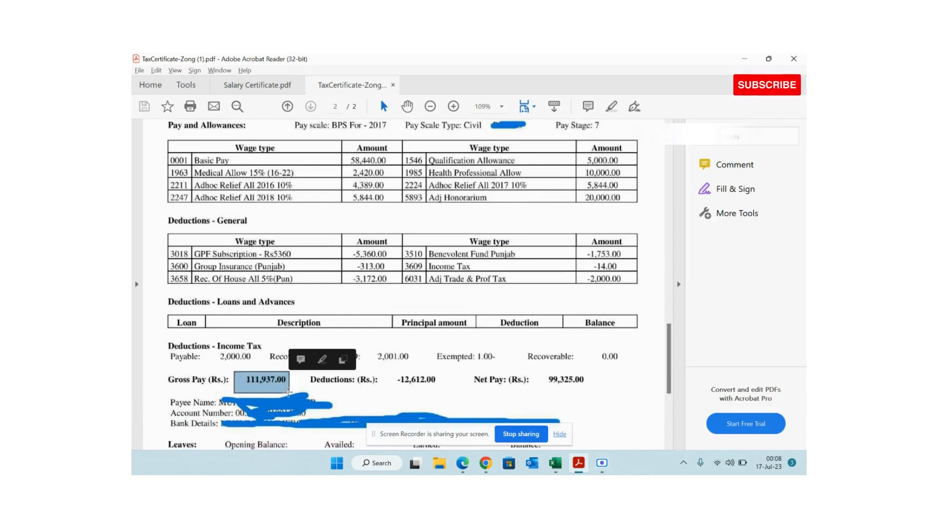
key(ctrl+a)
click(342, 380)
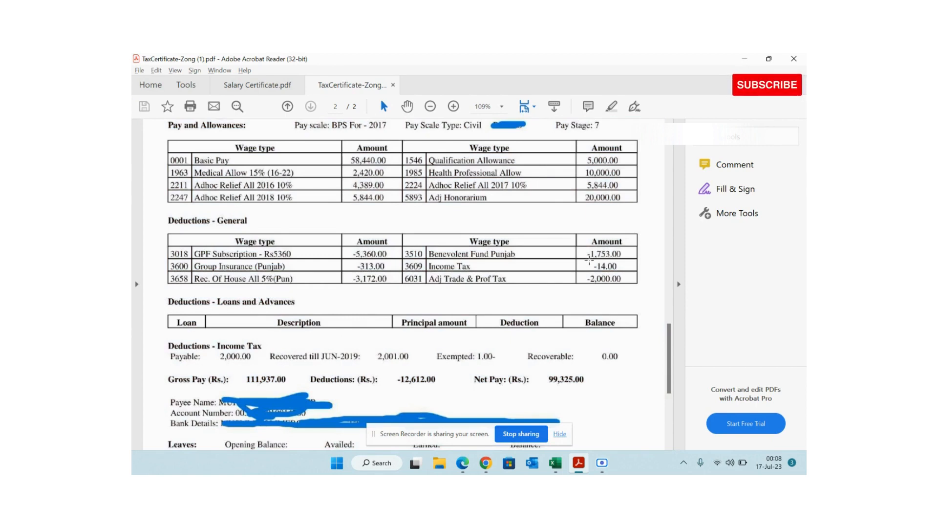
drag(590, 260, 635, 270)
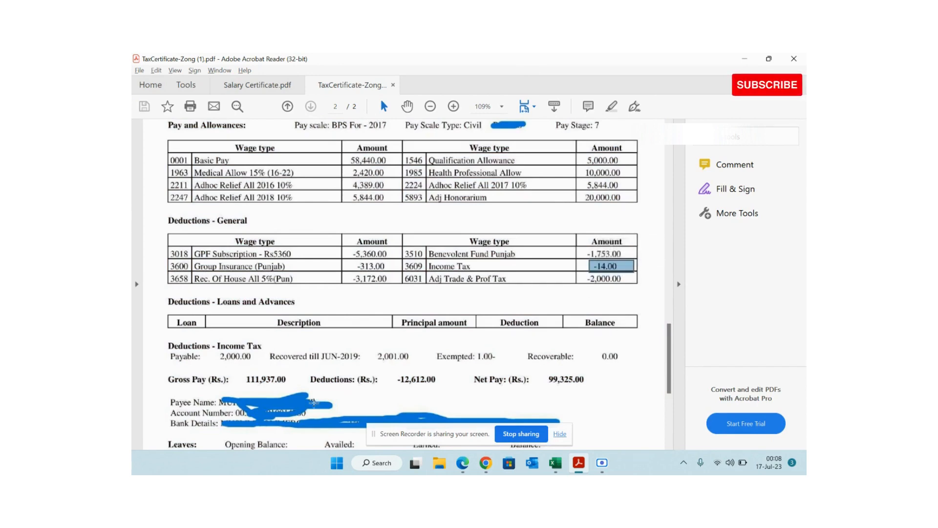
key(ctrl+a)
click(241, 376)
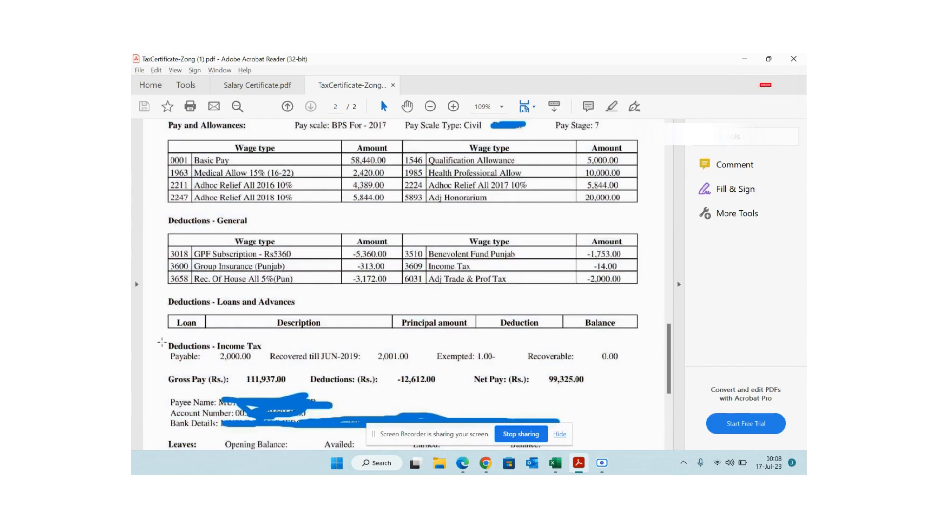
- Mark the payable 2,000.00 and recovered 2,001.00 tax figures, then return to the Salary Certificate
drag(162, 342, 256, 365)
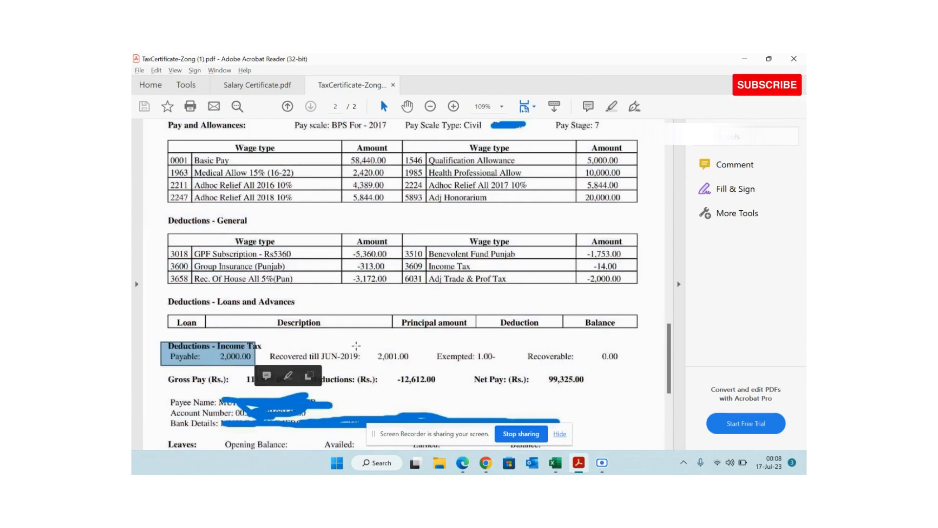
drag(356, 345, 440, 365)
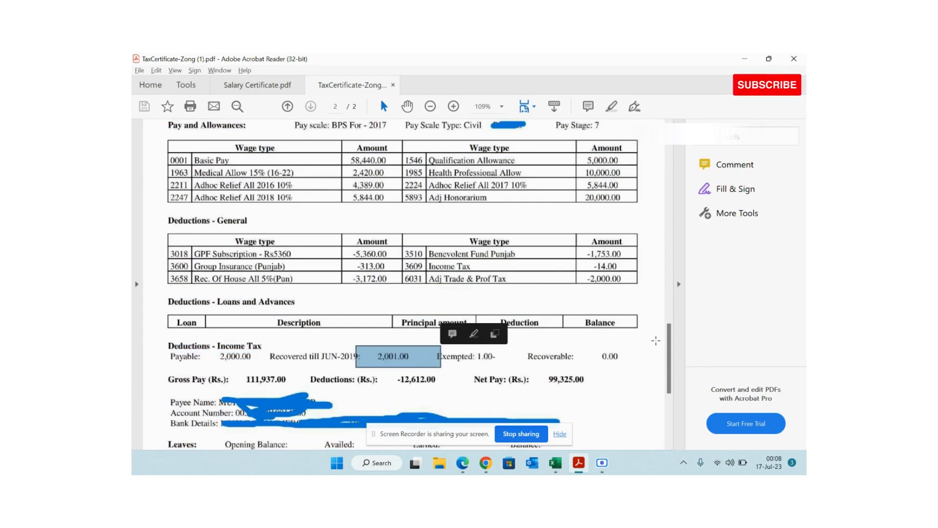
drag(668, 344, 678, 396)
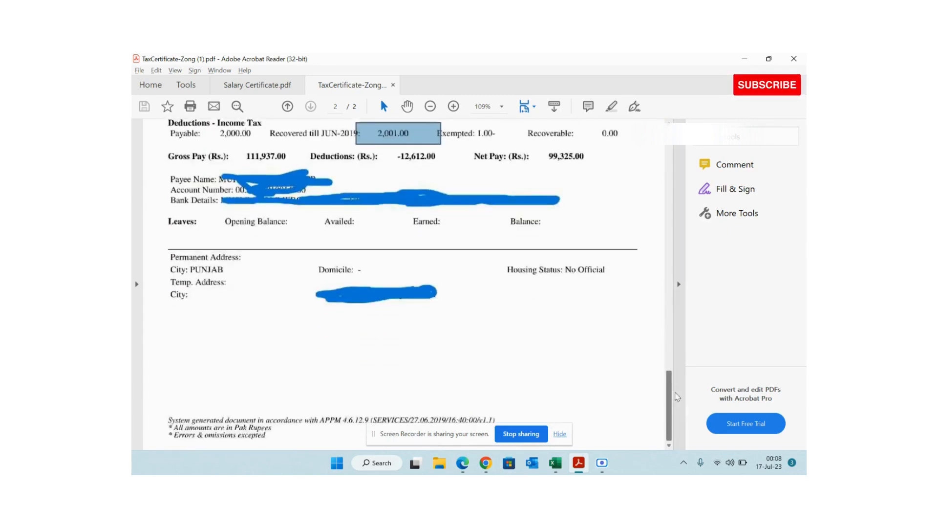
drag(239, 149, 289, 164)
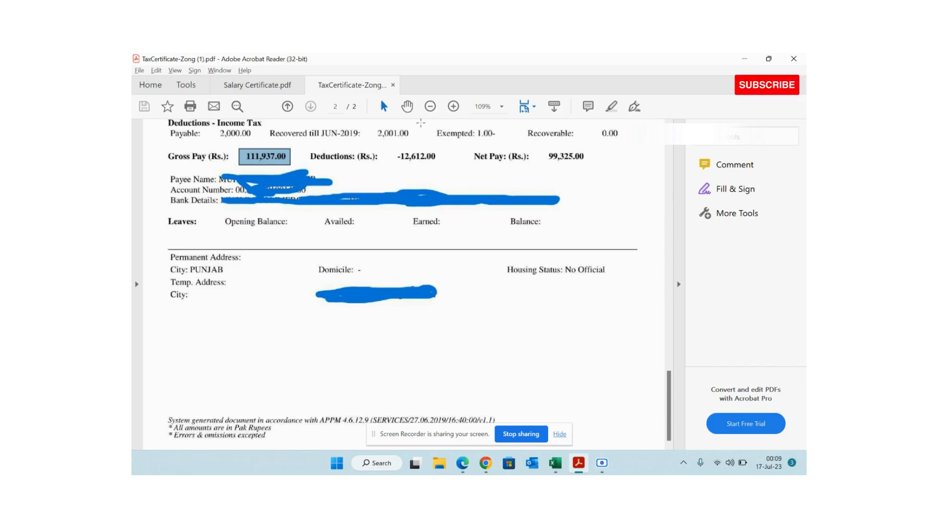
drag(371, 122, 419, 145)
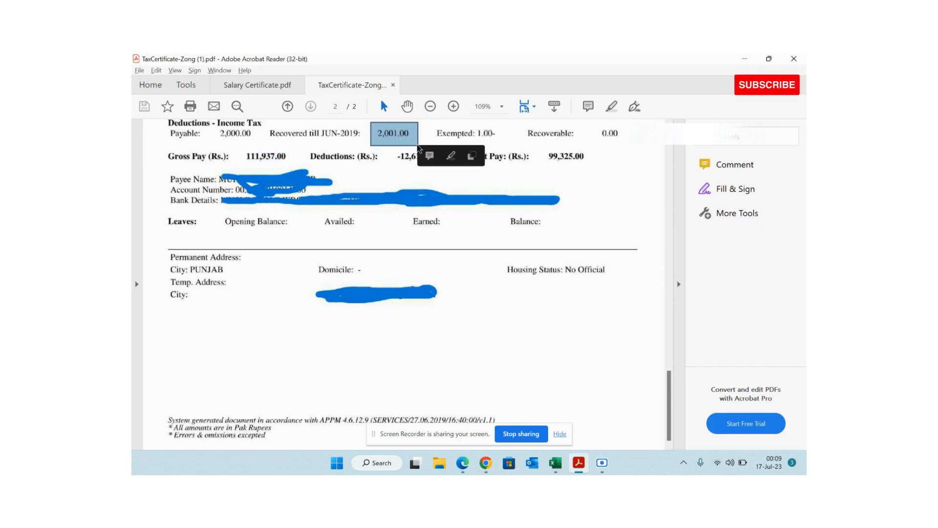
drag(202, 122, 259, 147)
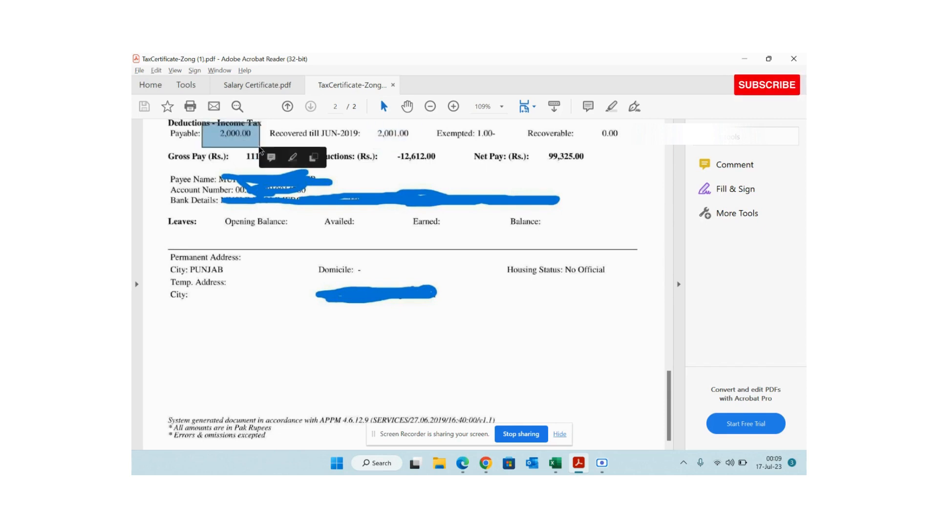
drag(315, 120, 386, 143)
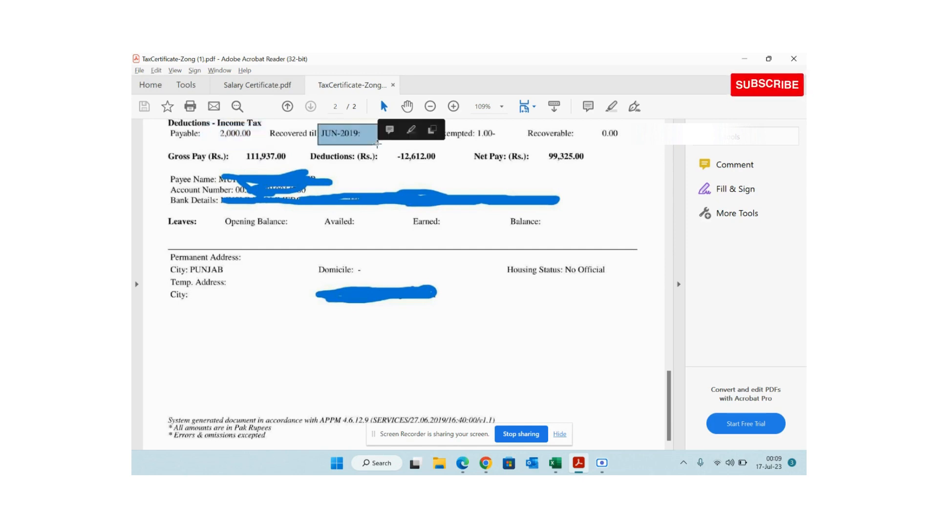
click(374, 131)
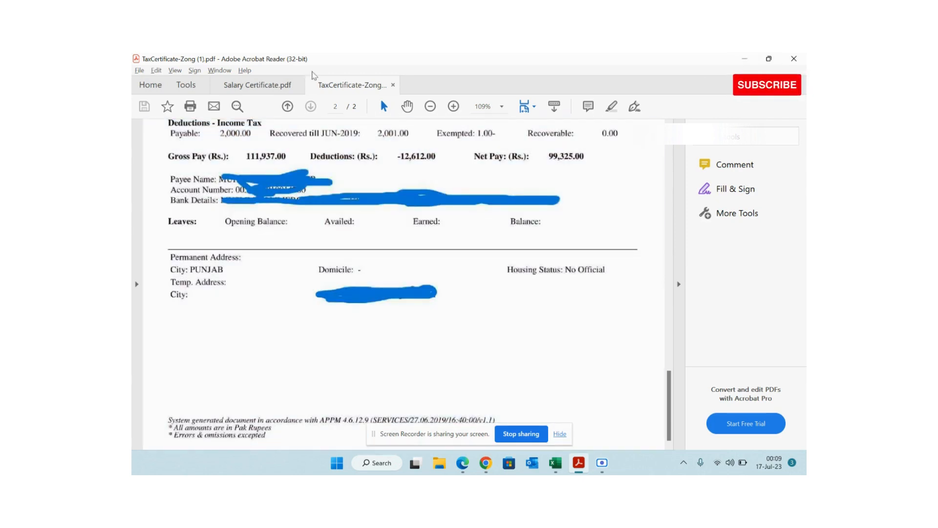
click(259, 85)
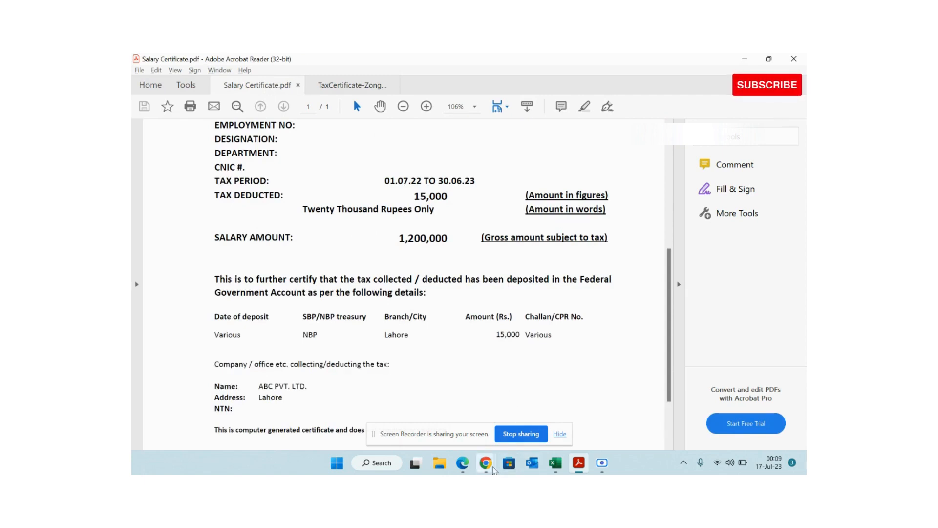
- Return to the IRIS return form, submit it, and go back to the return forms list
mouse_move(485, 463)
click(445, 413)
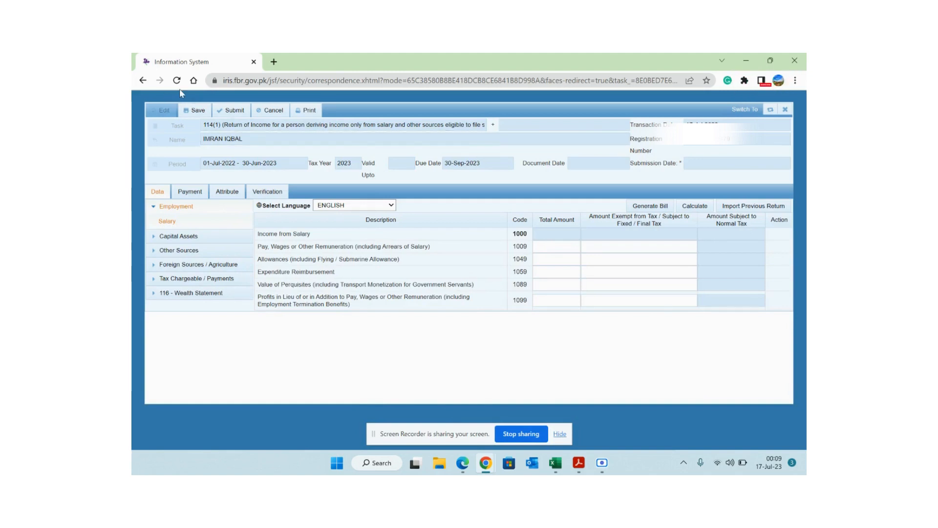
click(229, 109)
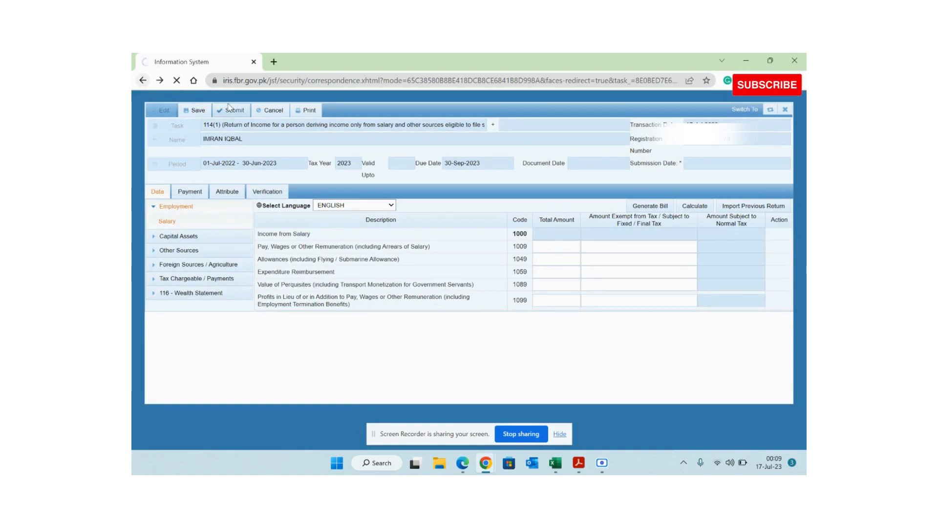
click(142, 82)
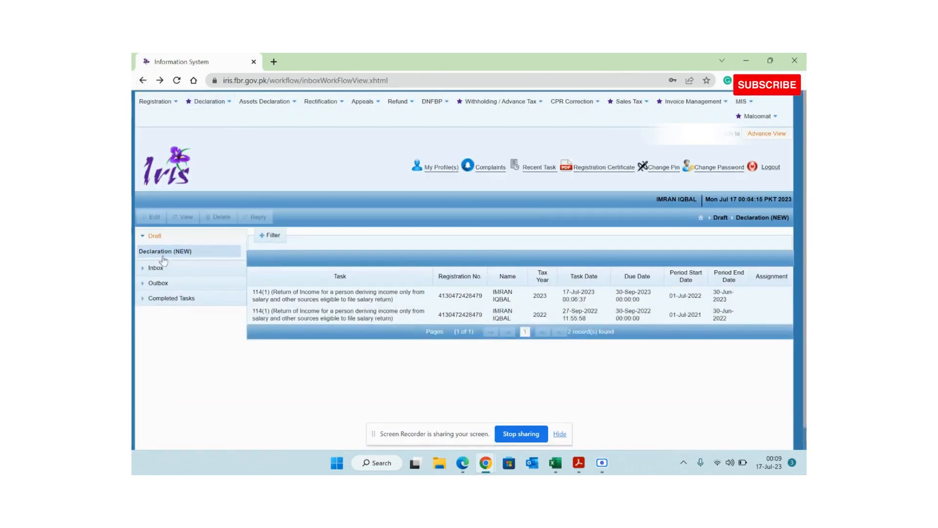
click(167, 242)
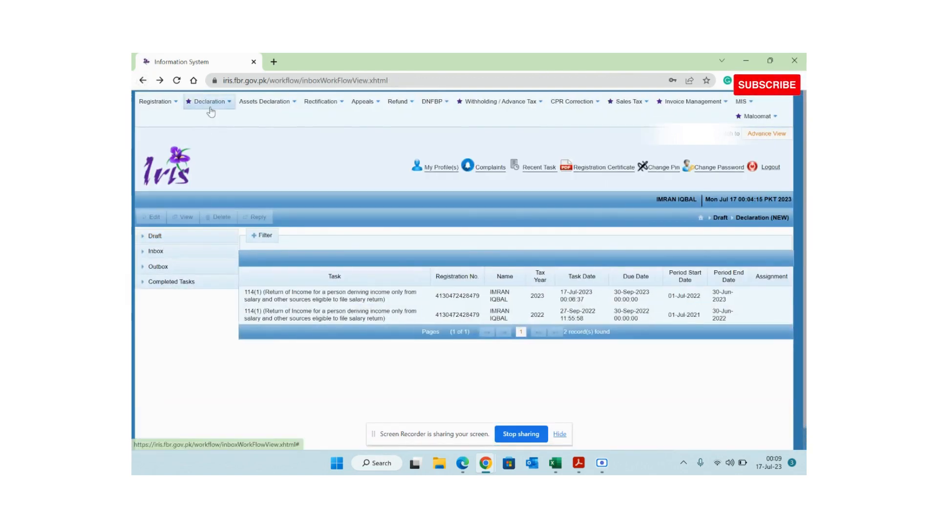
click(210, 104)
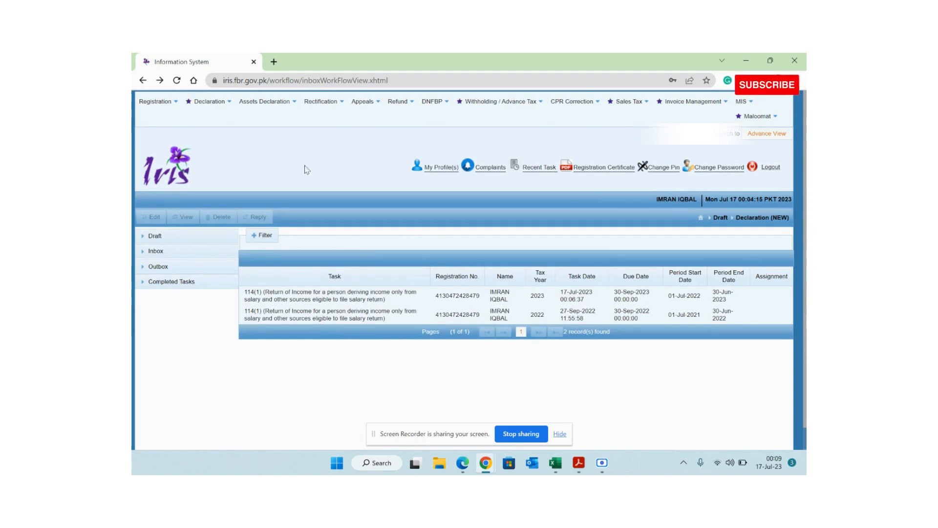
- Open the tax year 2023 draft 114(1) return from Draft > Declaration (NEW) for editing
click(159, 236)
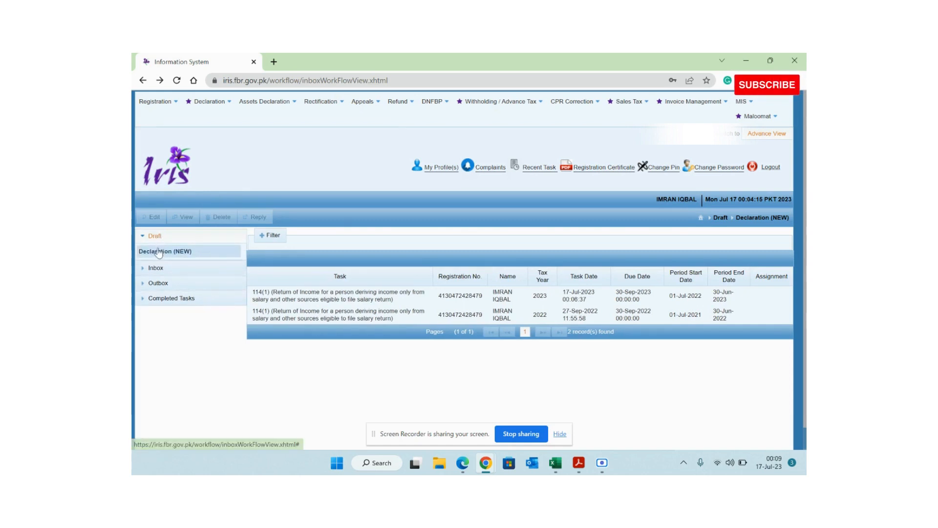
click(157, 253)
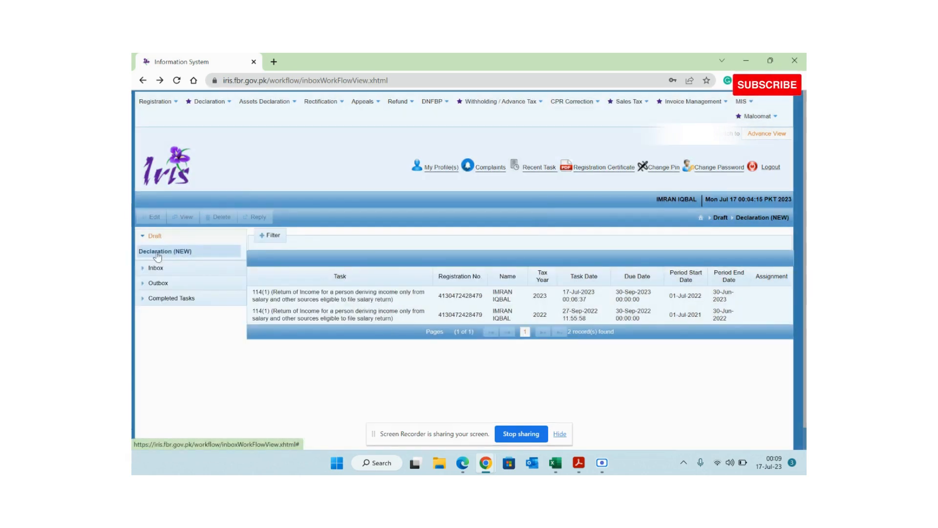
click(420, 300)
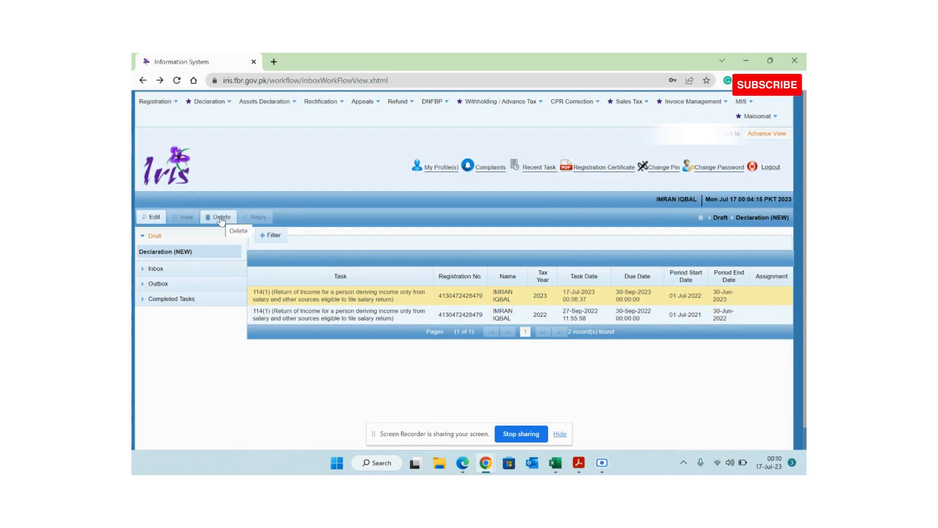
click(151, 217)
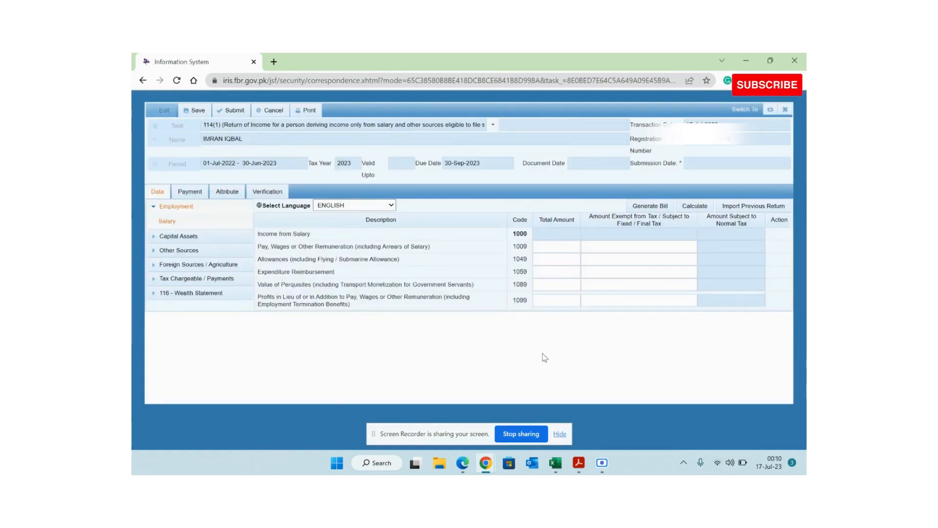
- Enter 1,200,000 under Pay, Wages or Other Remuneration (1009) and recalculate the return
key(alt+Tab)
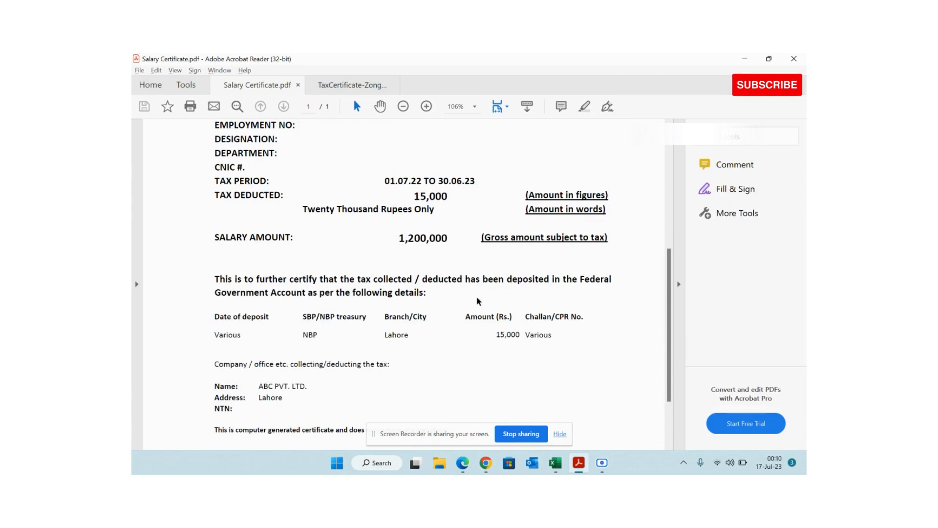
key(alt+Tab)
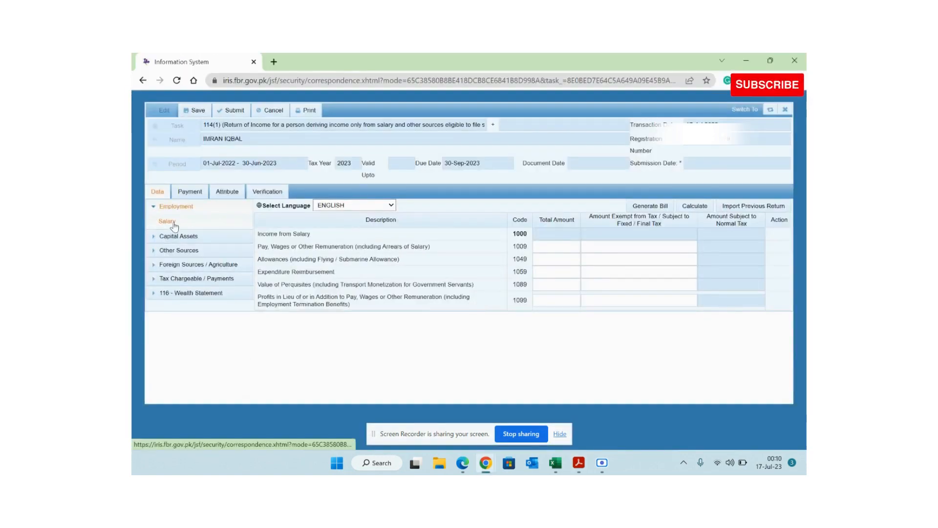
click(539, 248)
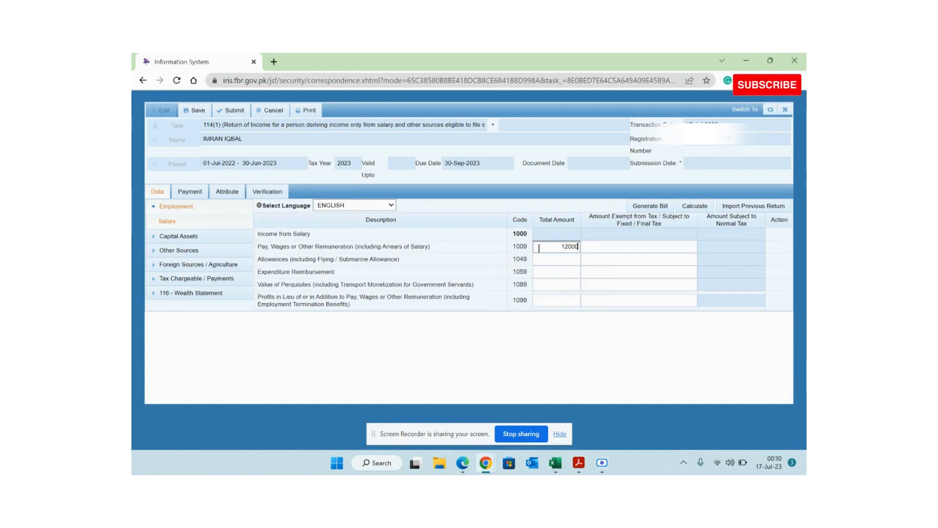
text(1200000)
click(700, 206)
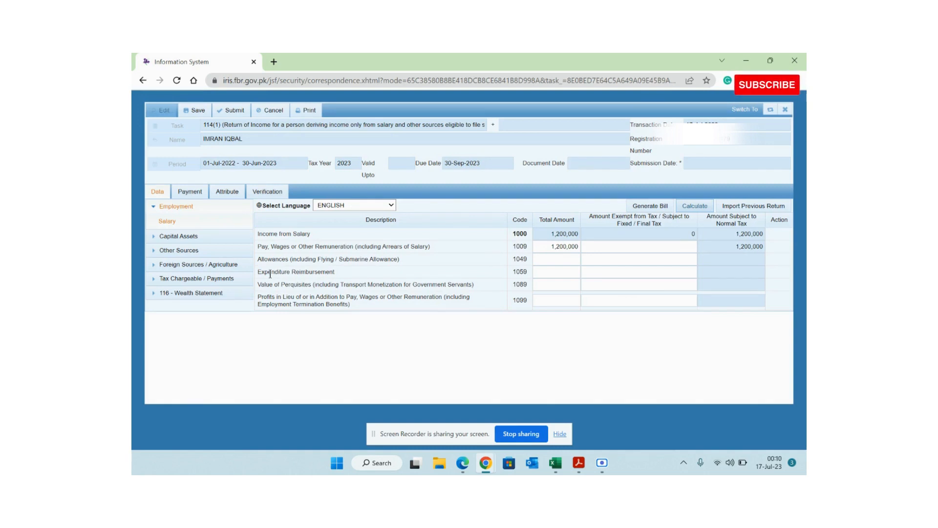
click(159, 280)
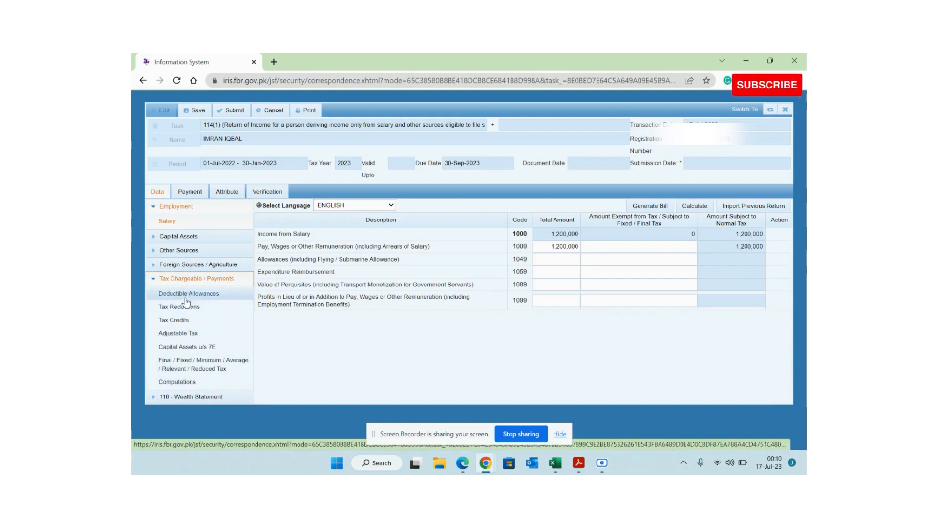
- Enter 15,000 tax deducted for Salary of Employees u/s 149 under Adjustable Tax and recalculate
click(176, 334)
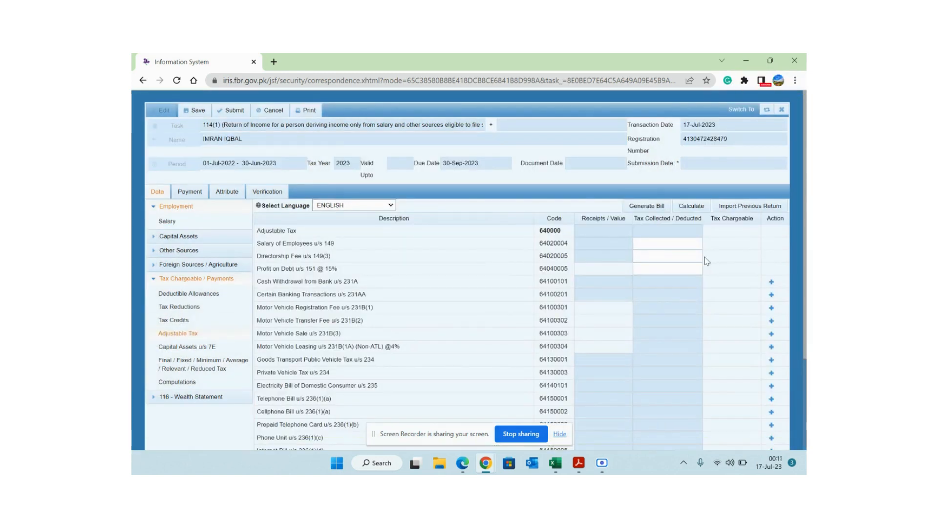
drag(336, 243, 254, 245)
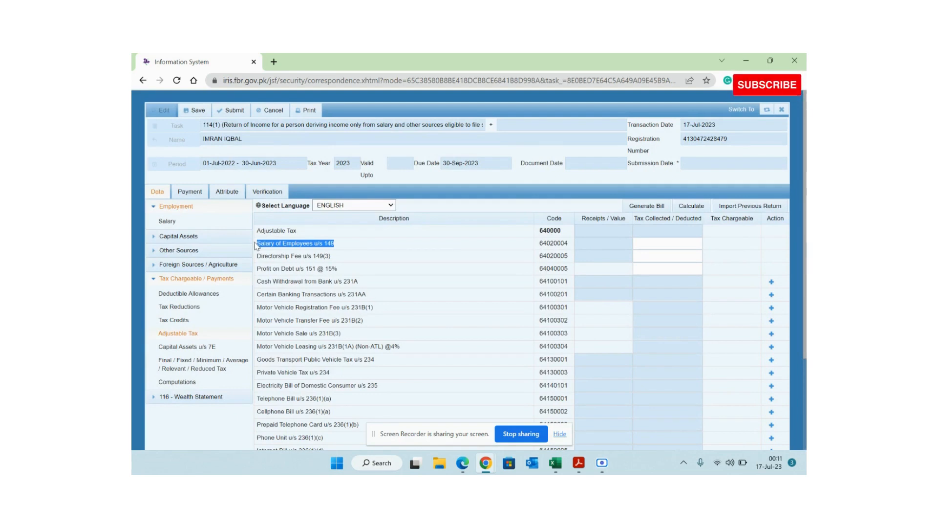
click(667, 243)
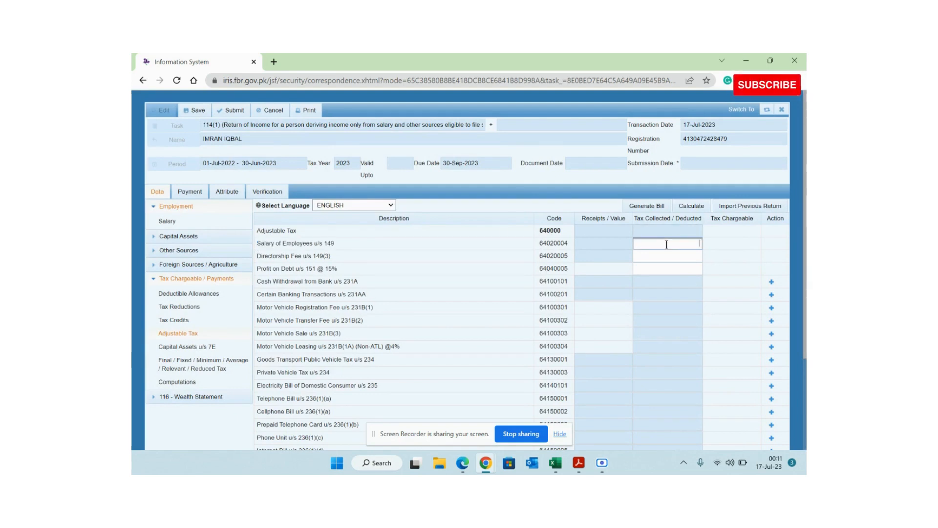
key(alt+Tab)
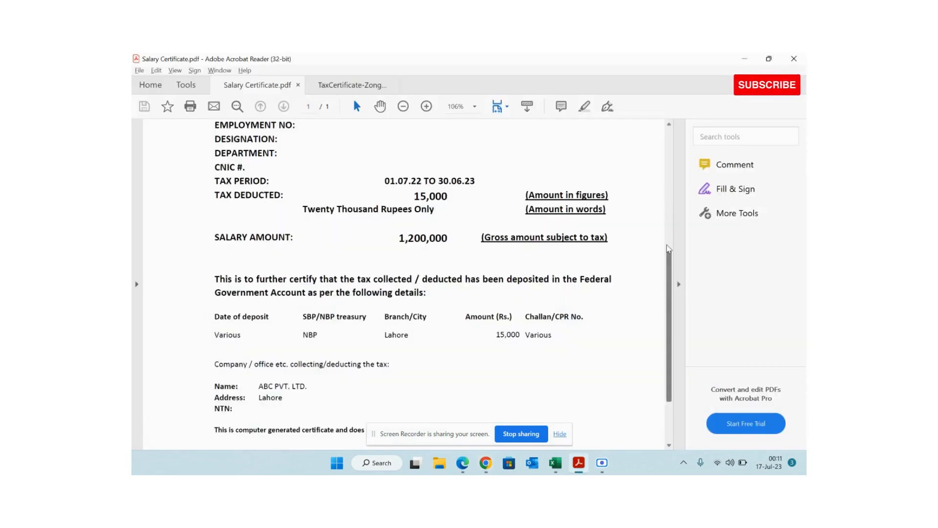
key(alt+Tab)
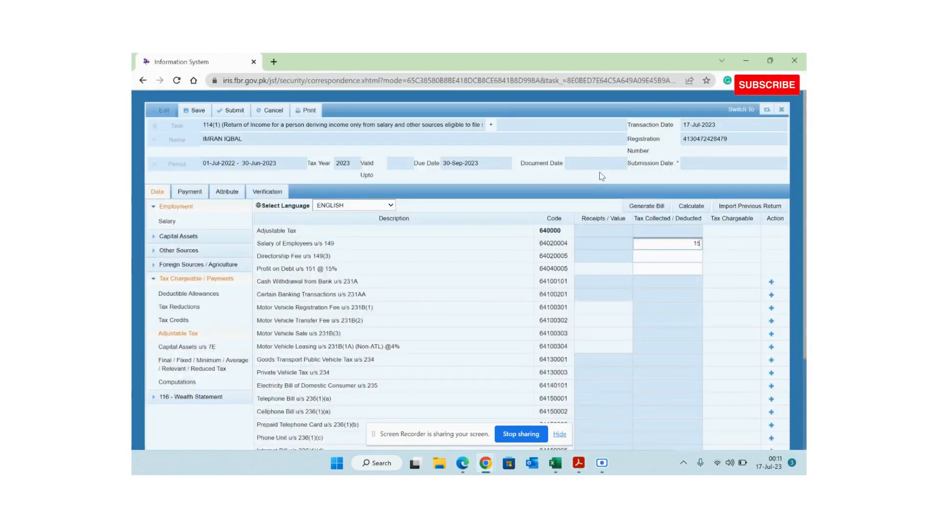
click(694, 207)
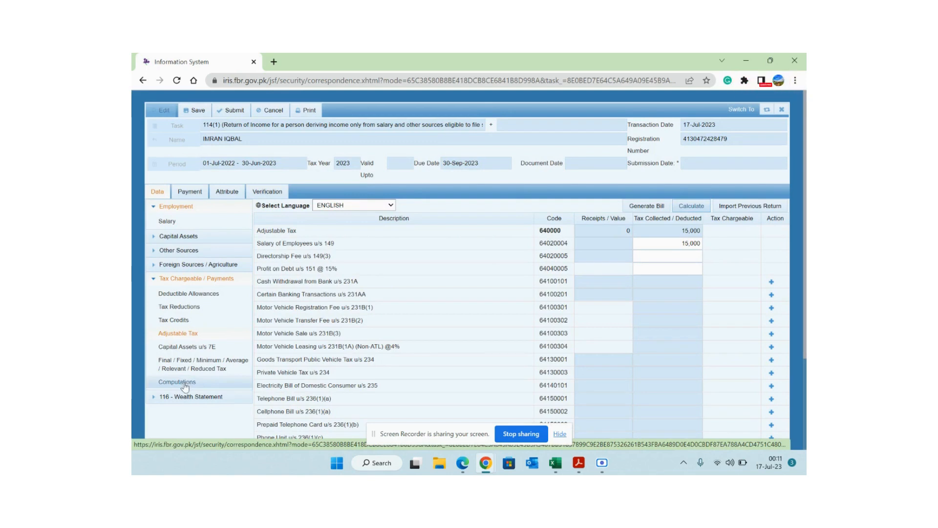
click(185, 384)
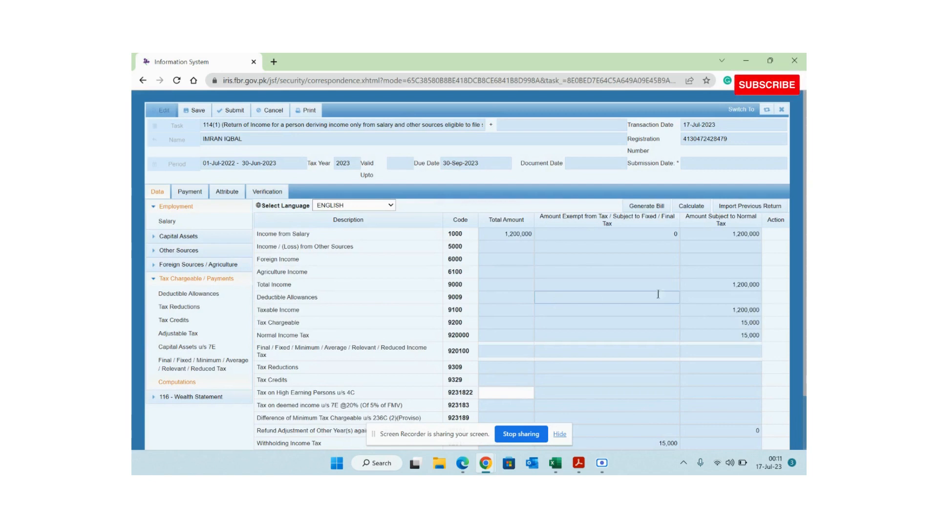
- Check the computation: 1,200,000 salary income, 15,000 tax chargeable and 15,000 withholding tax
drag(805, 278, 806, 341)
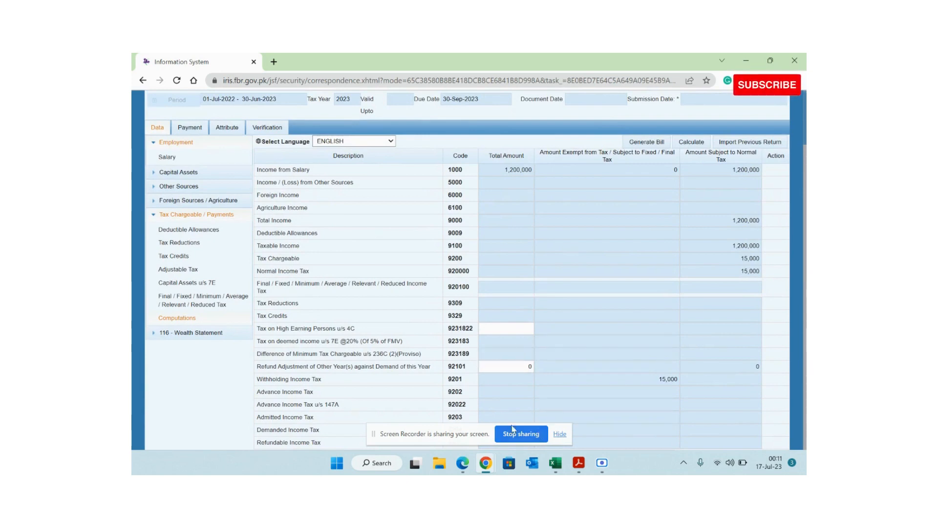
click(739, 174)
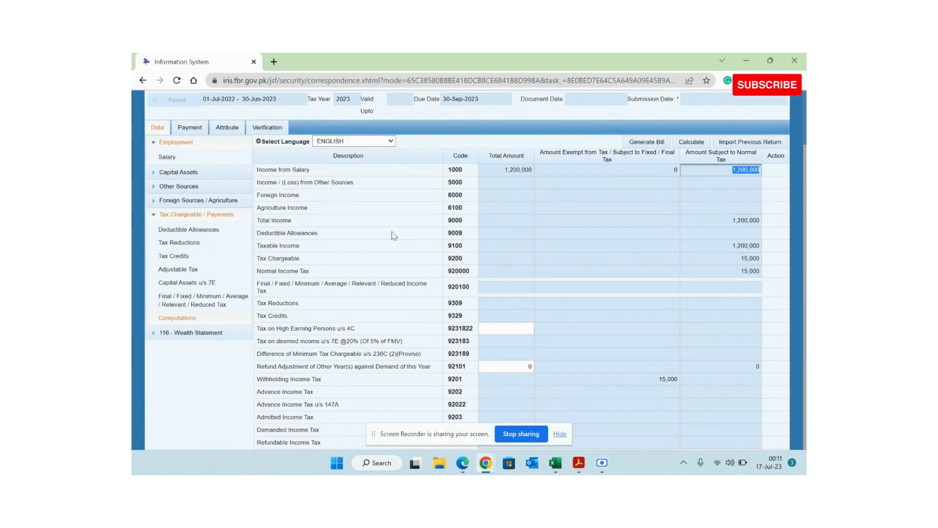
double_click(291, 259)
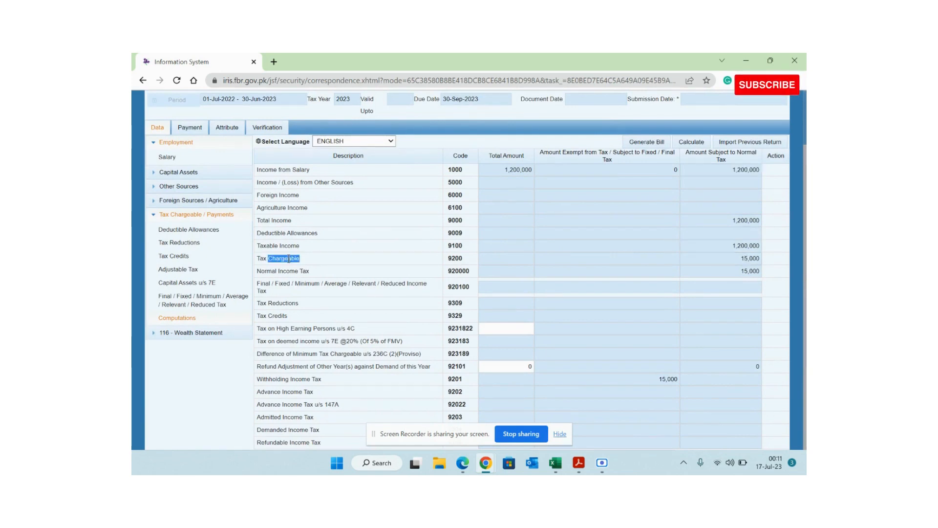
click(749, 259)
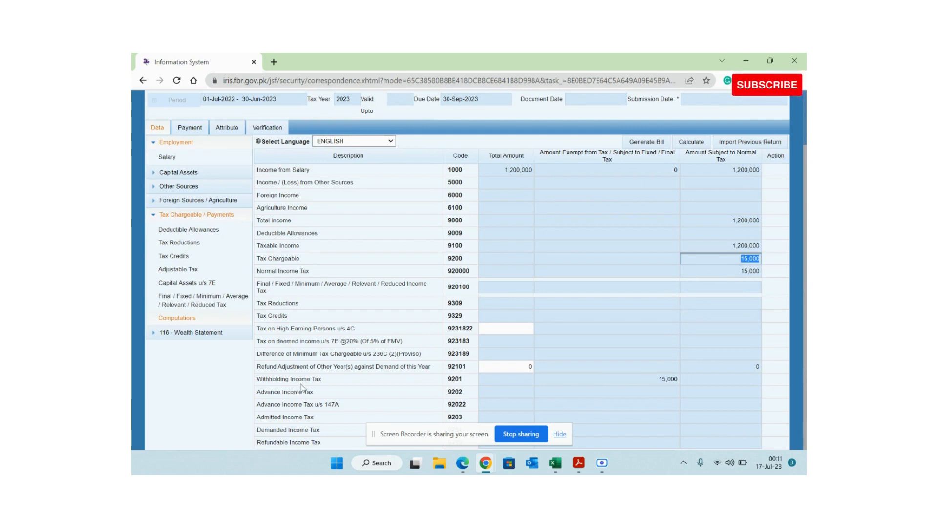
click(670, 381)
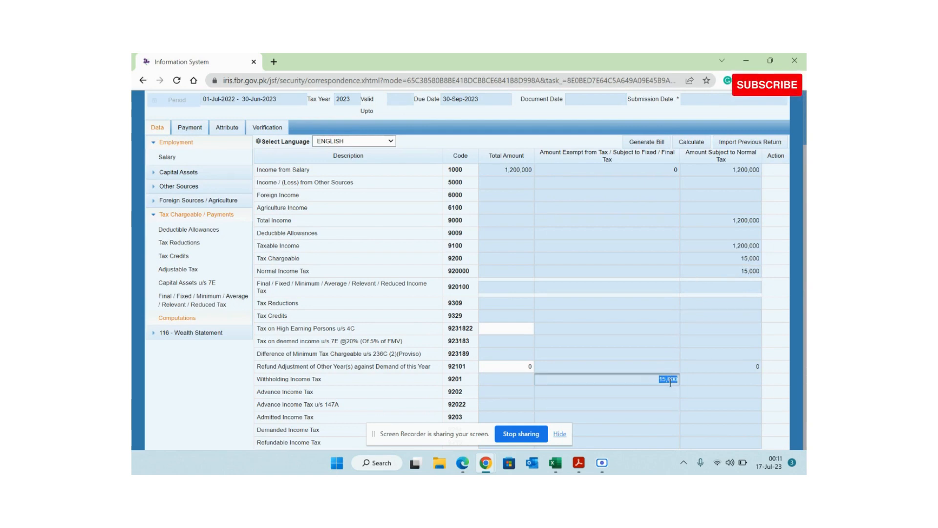
- Inspect the Demanded and Refundable Income Tax amounts on the computation
drag(257, 442, 321, 442)
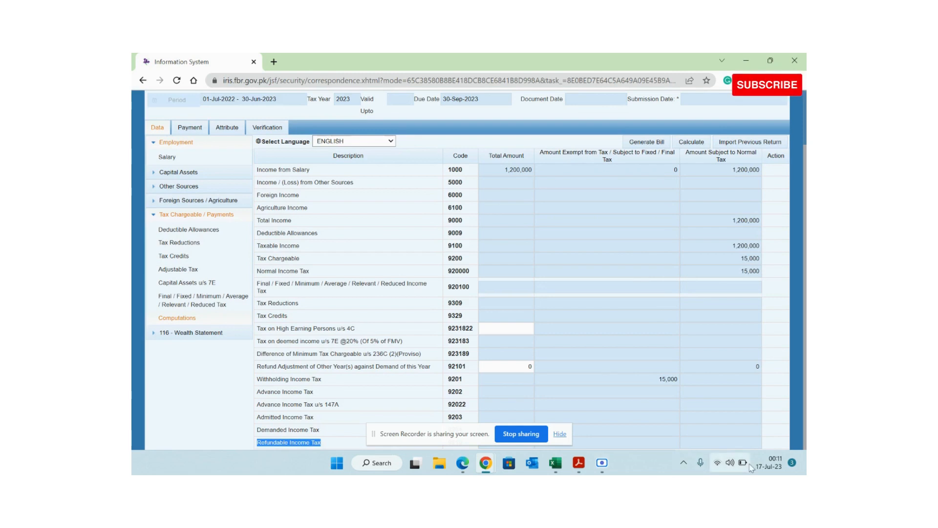
click(745, 445)
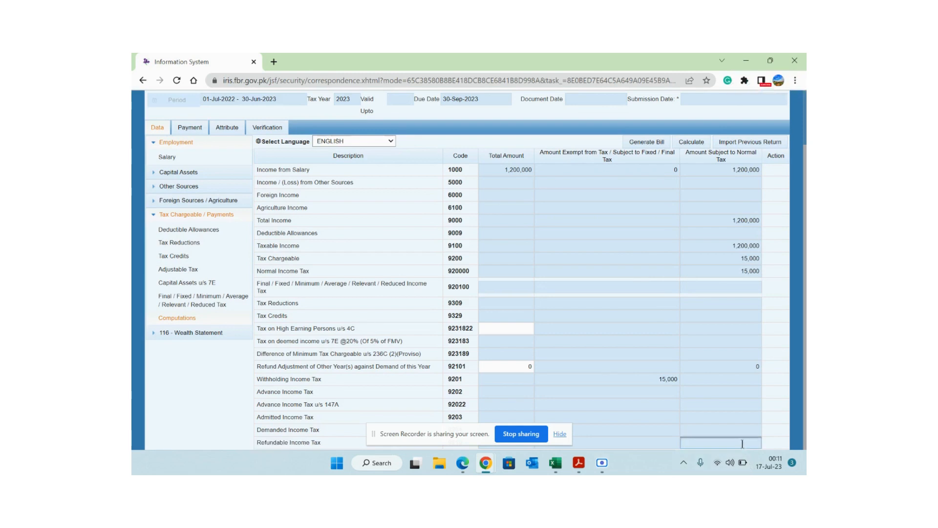
click(737, 430)
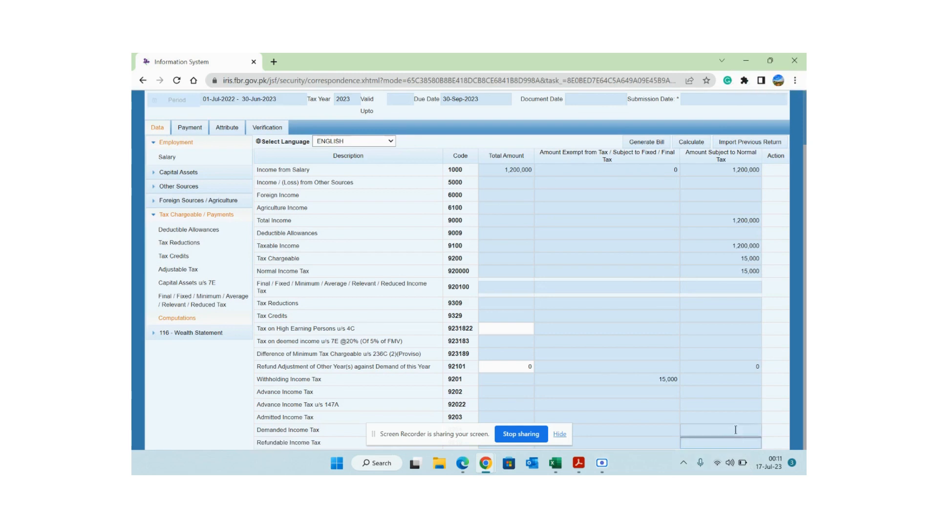
triple_click(302, 432)
click(734, 432)
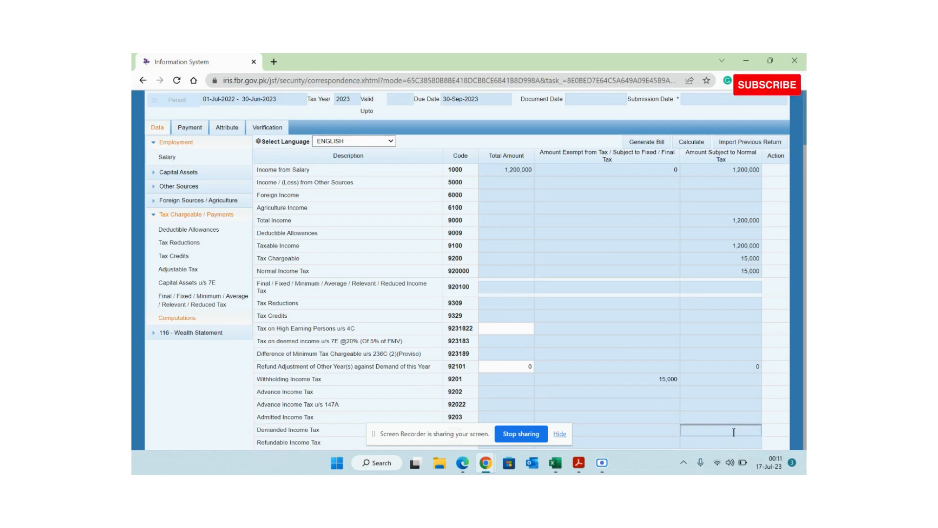
triple_click(286, 443)
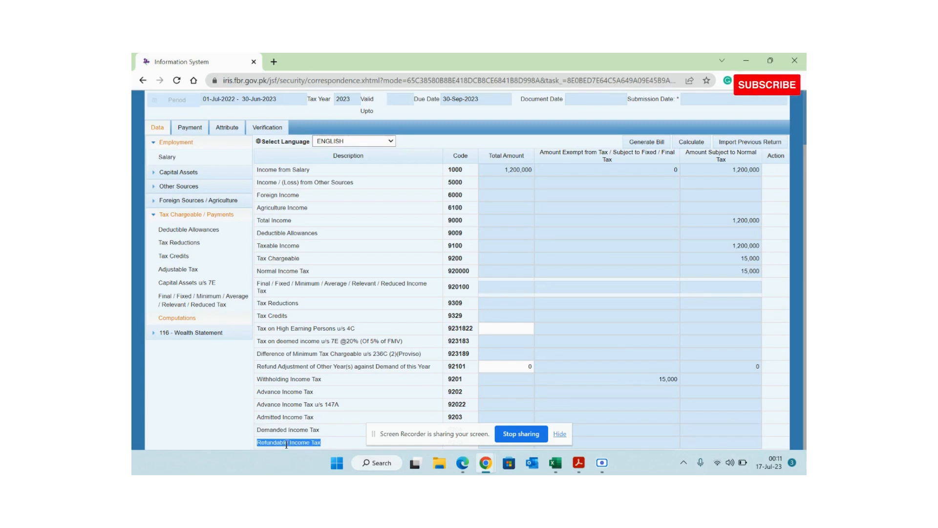
click(753, 442)
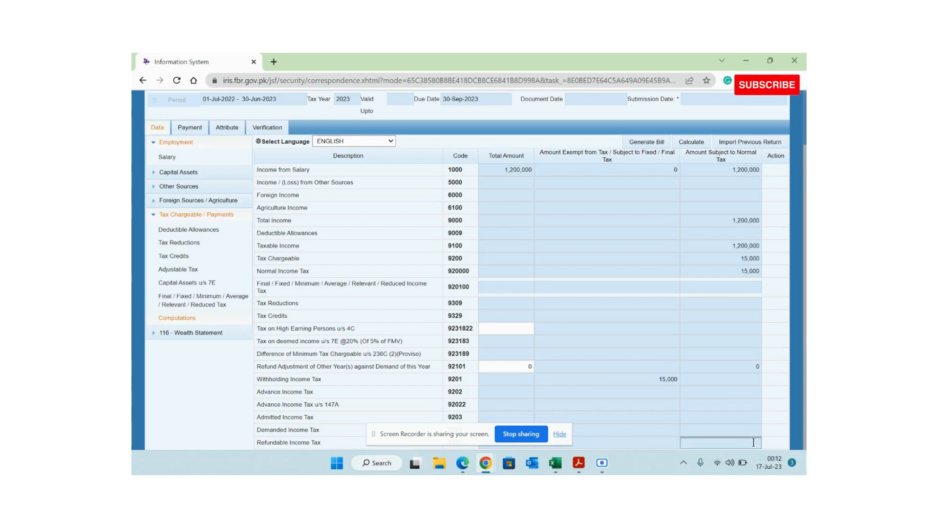
scroll(754, 442, up, 1)
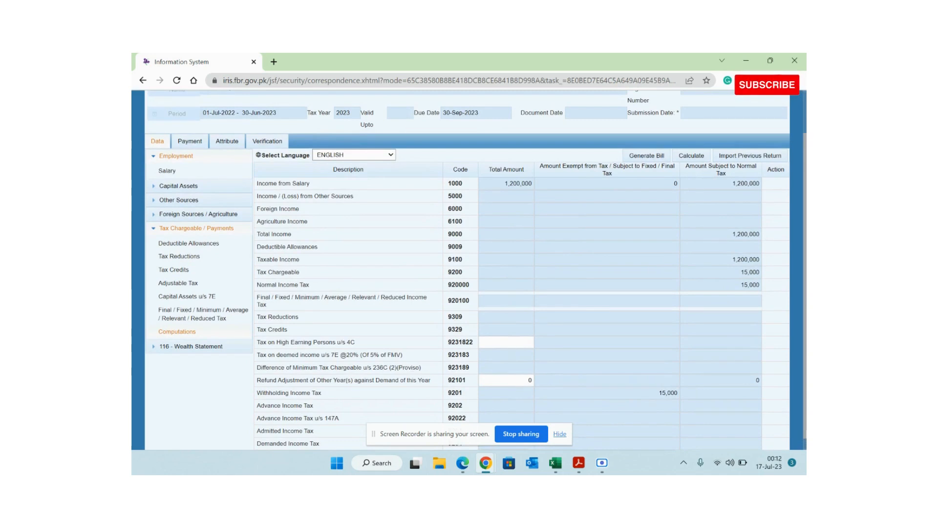
key(alt+Tab)
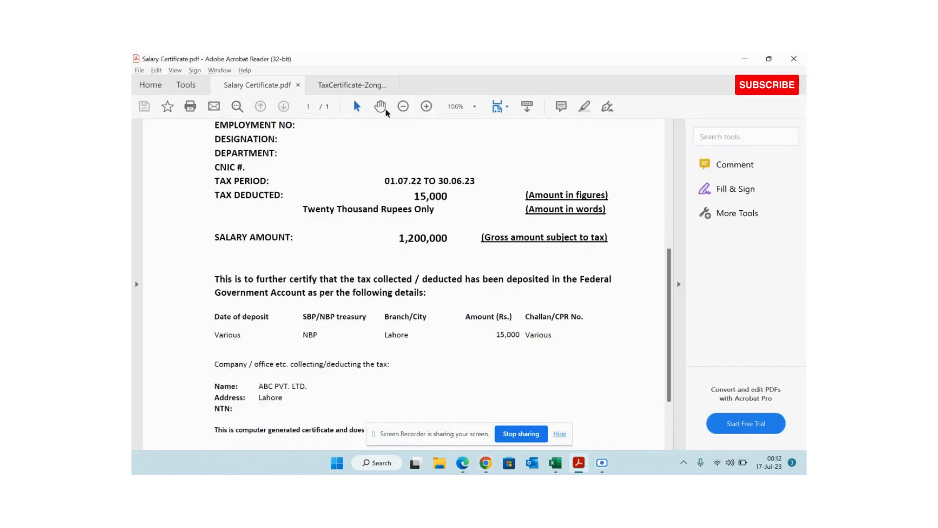
- Locate and select the certified tax amount on the Zong tax certificate, then return to IRIS
click(352, 85)
scroll(384, 208, up, 6)
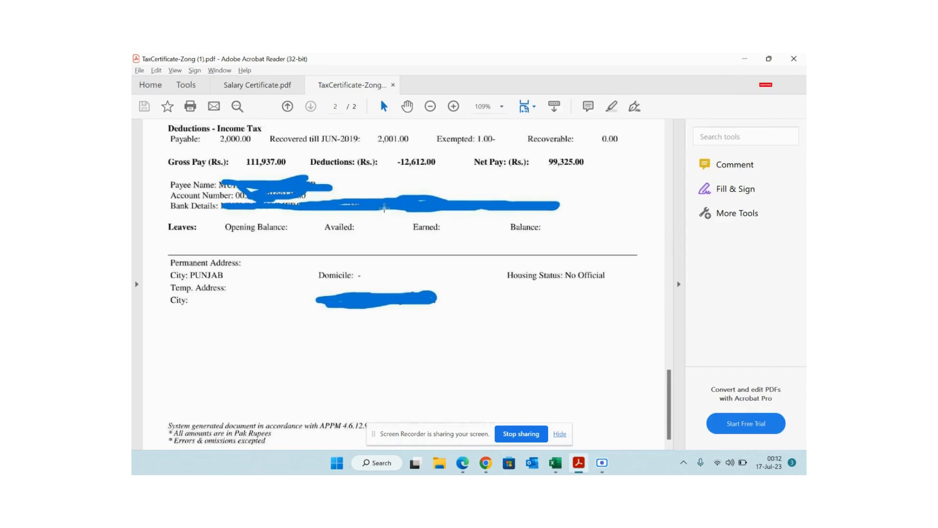
scroll(384, 209, up, 8)
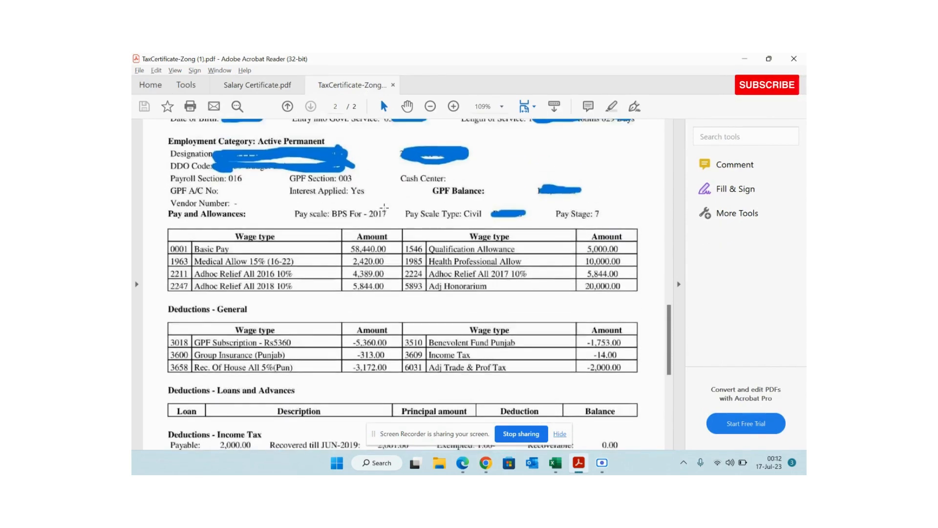
scroll(384, 208, up, 6)
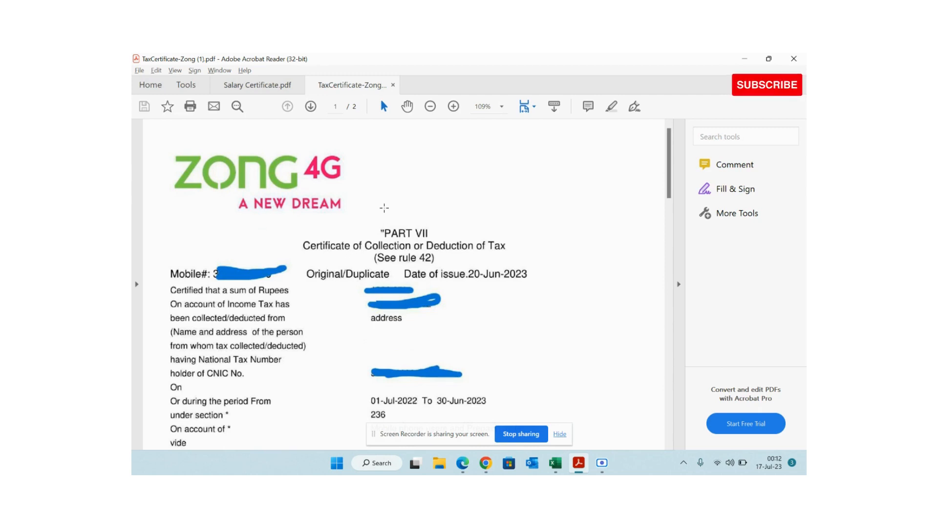
scroll(384, 208, down, 5)
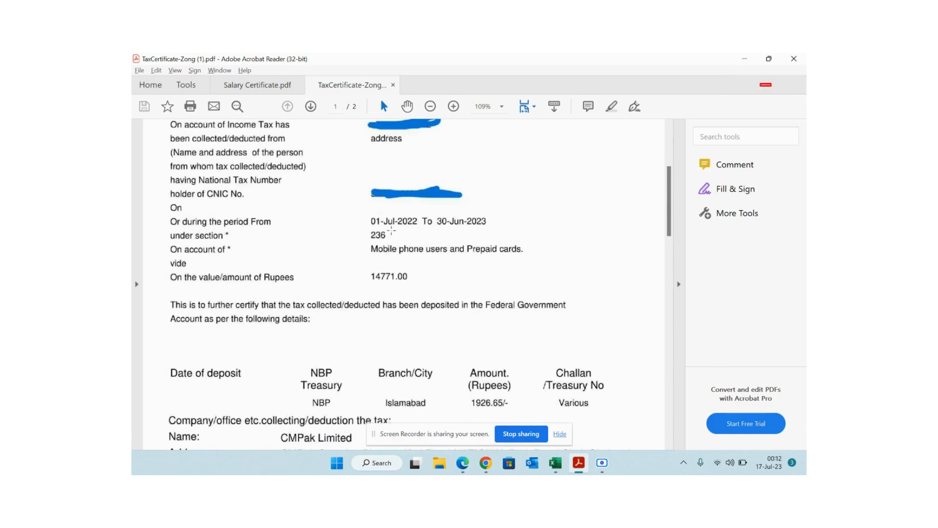
scroll(391, 230, up, 2)
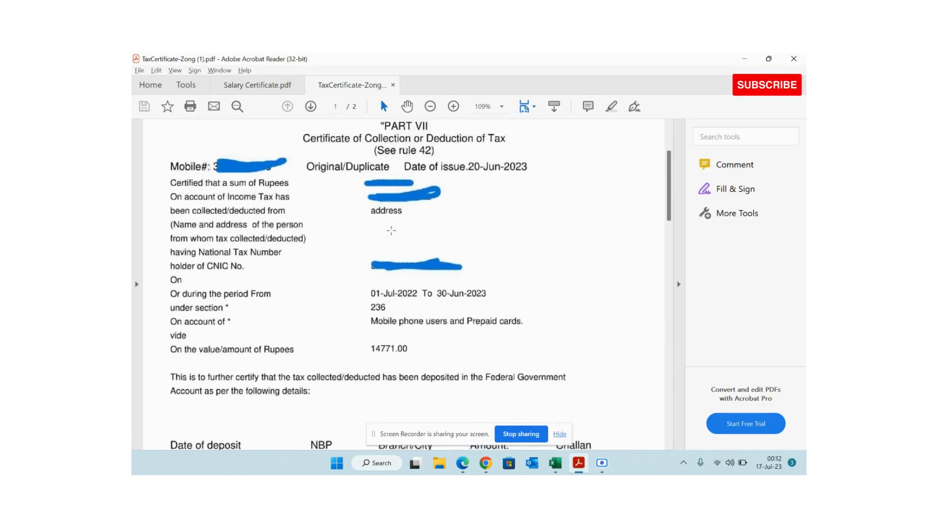
scroll(391, 230, down, 7)
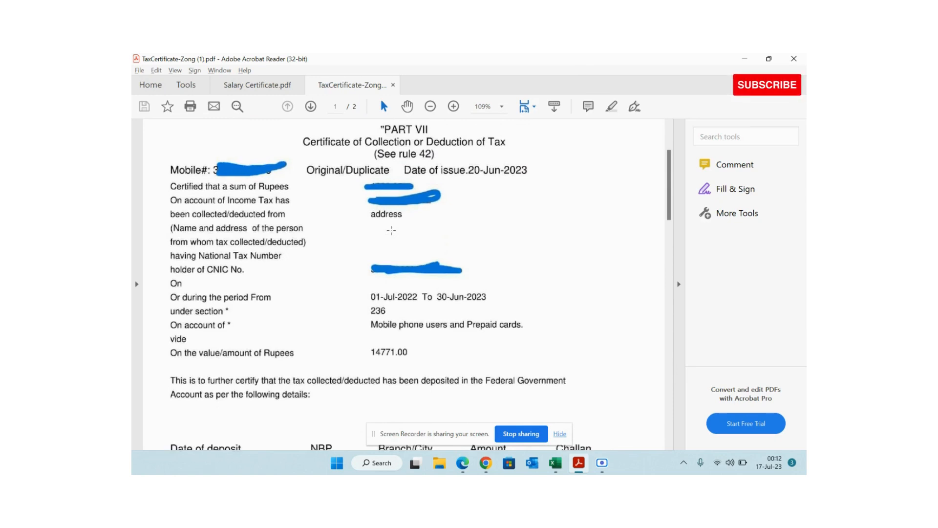
scroll(392, 231, up, 8)
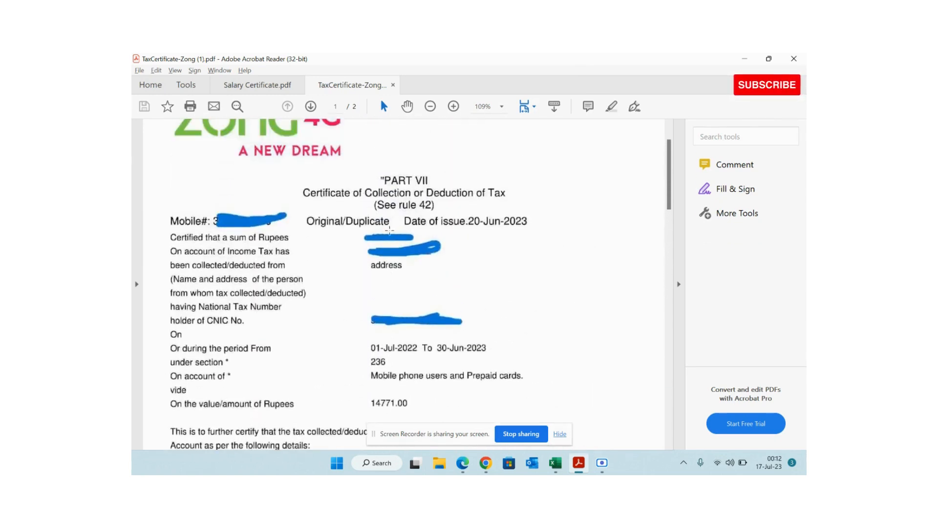
drag(364, 234, 415, 241)
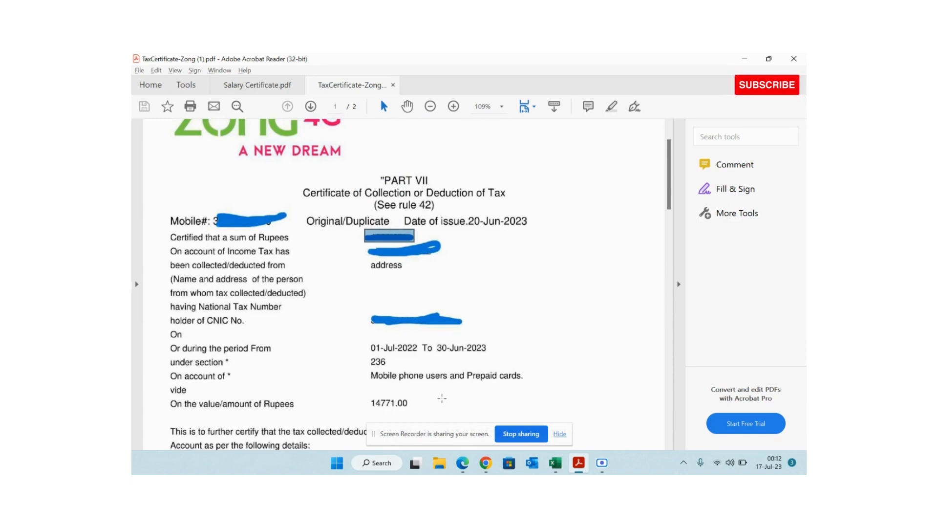
key(alt+Tab)
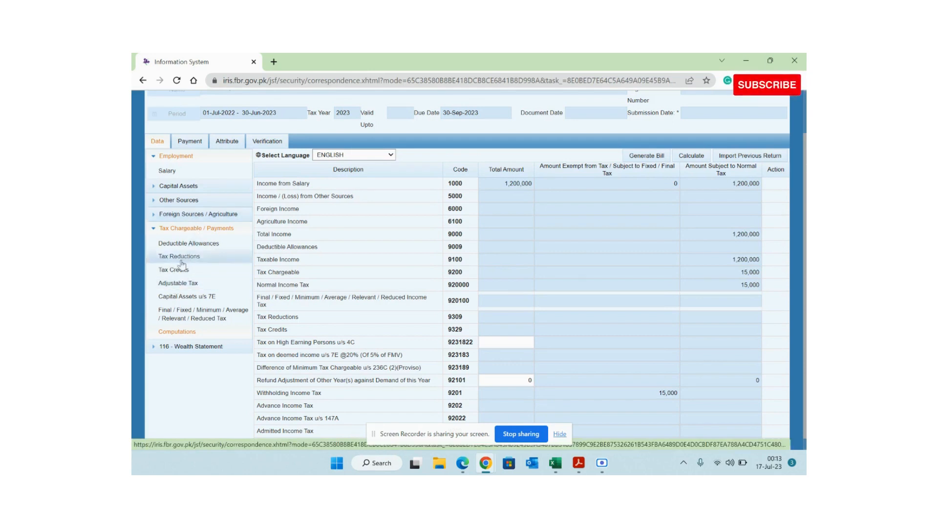
- Open the Adjustable Tax schedule and confirm section 236 on the Zong tax certificate
click(178, 283)
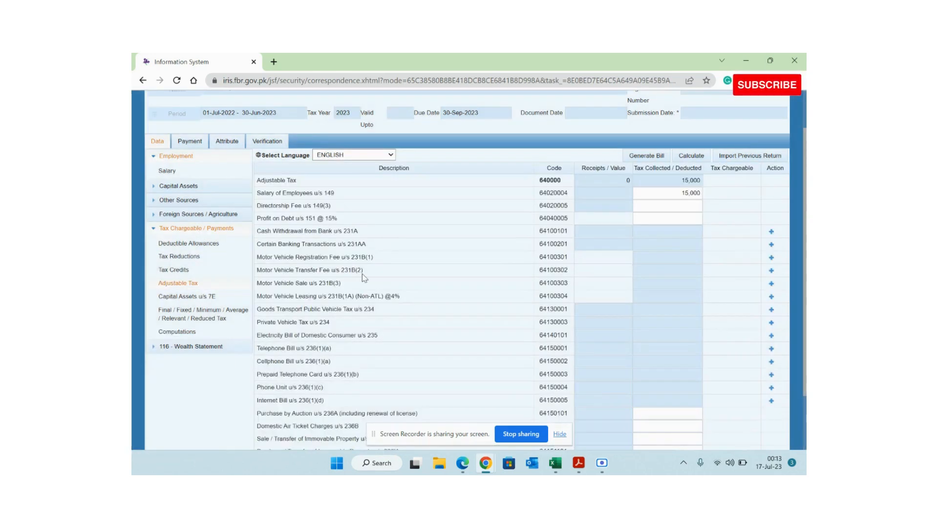
key(alt+Tab)
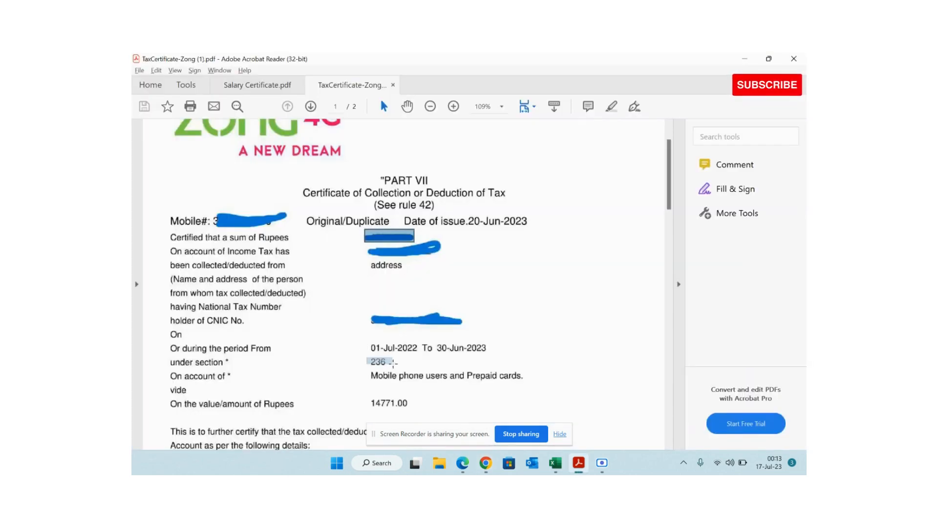
drag(399, 368, 370, 361)
key(alt+Tab)
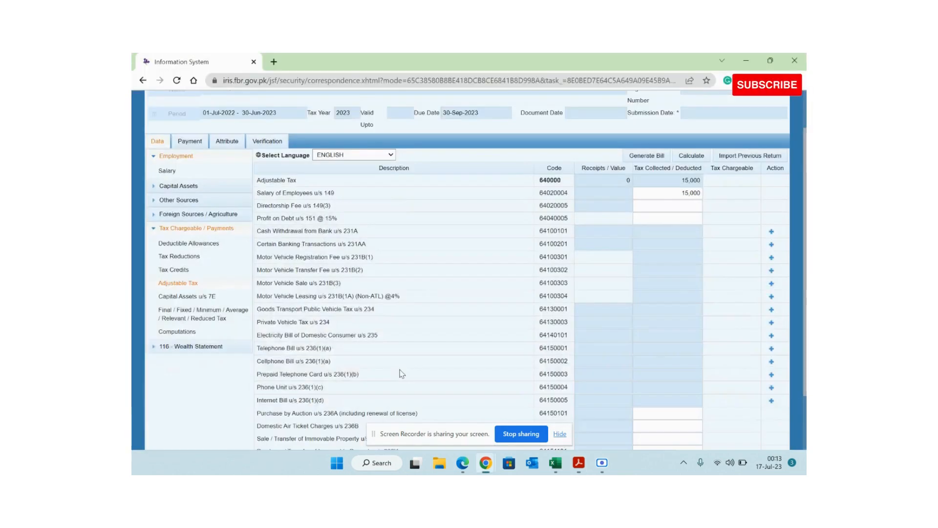
scroll(399, 374, down, 2)
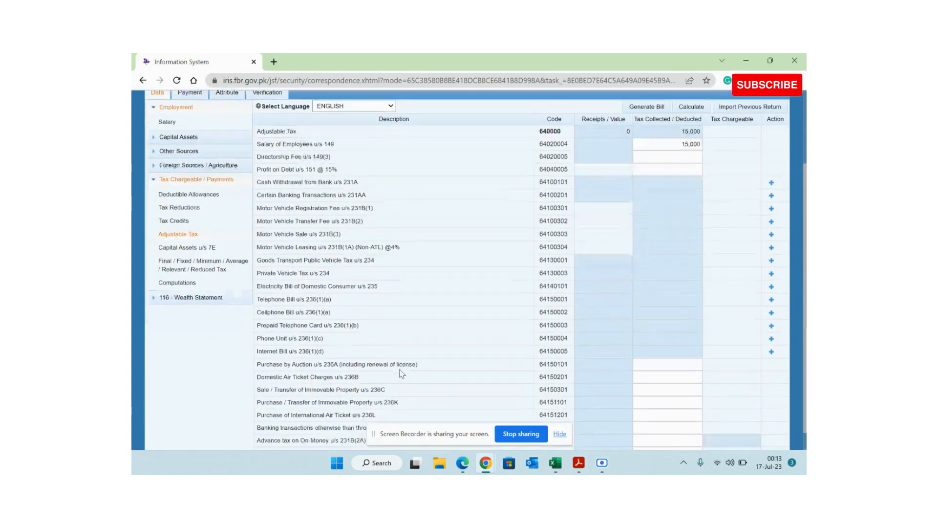
- Inspect the Telephone and Cellphone u/s 236(1)(a), Internet u/s 236(1)(d) rows and the 15,000 salary tax
triple_click(279, 298)
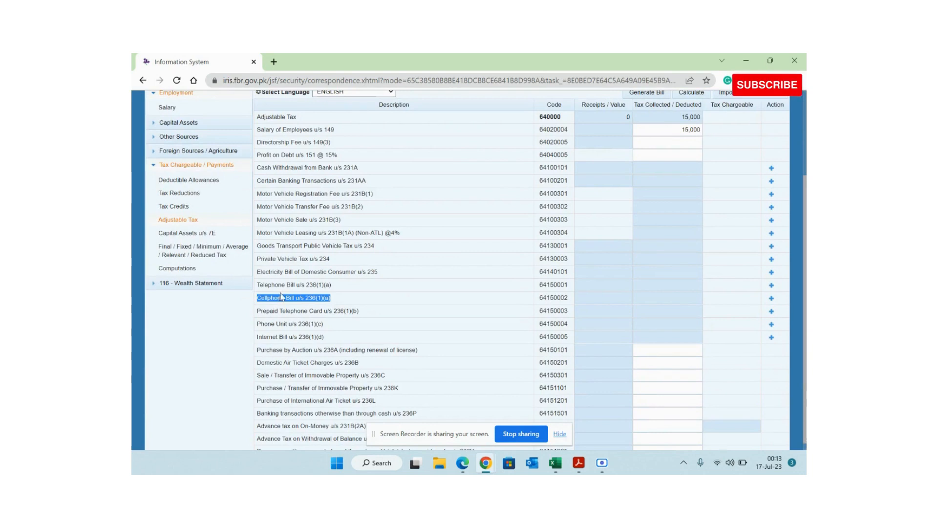
click(284, 287)
triple_click(285, 287)
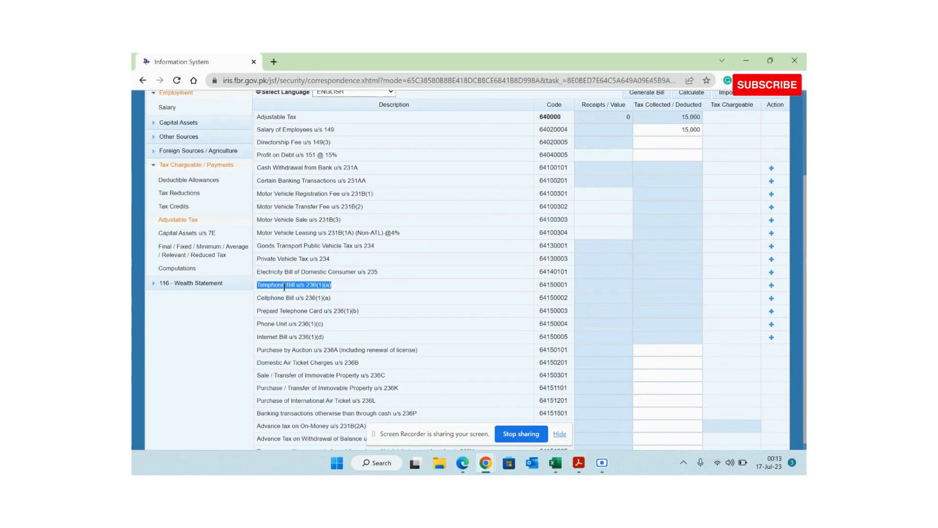
click(274, 299)
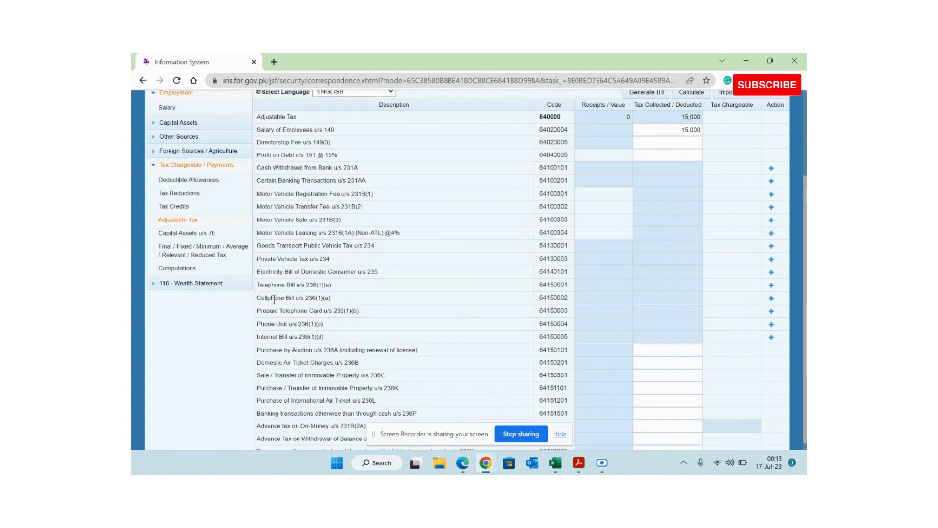
triple_click(273, 299)
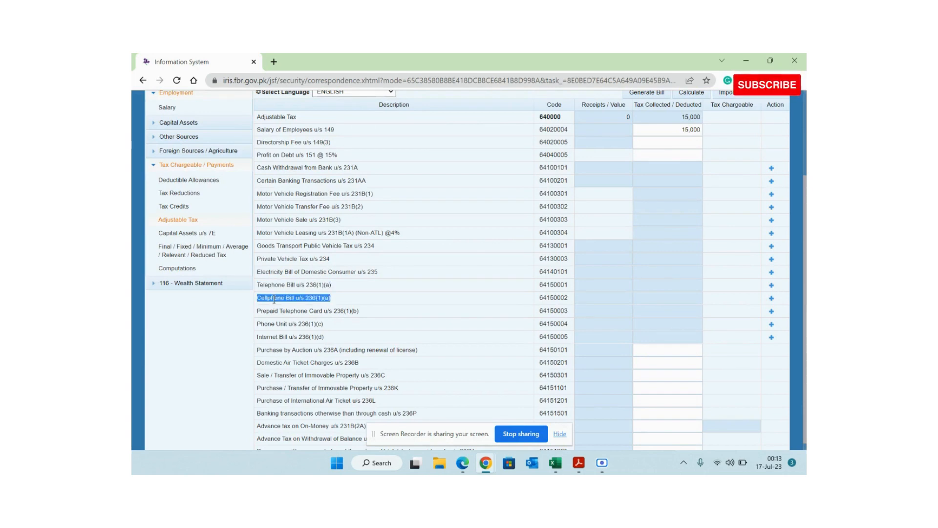
click(297, 338)
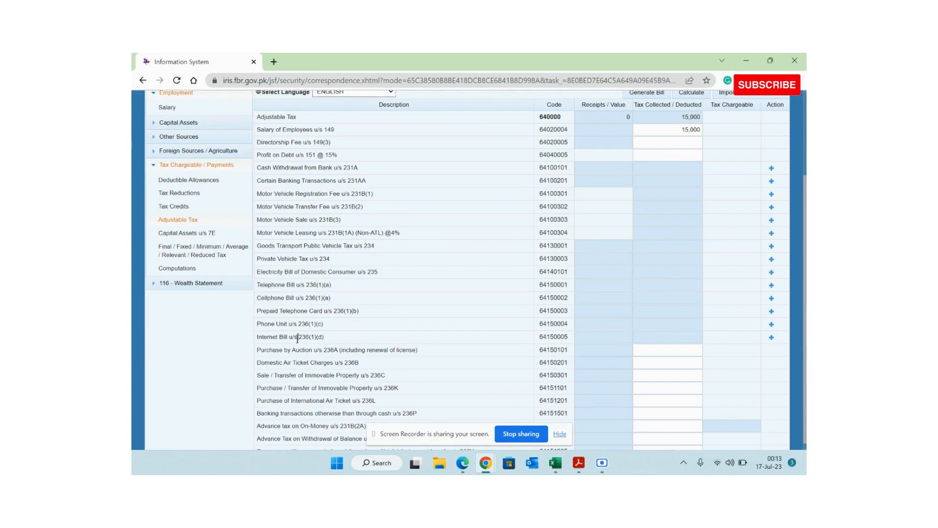
triple_click(297, 338)
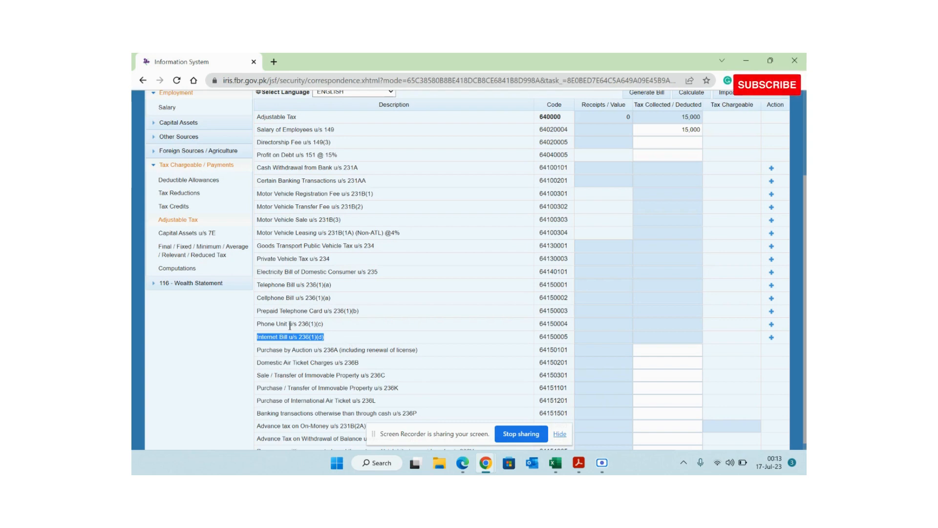
click(280, 297)
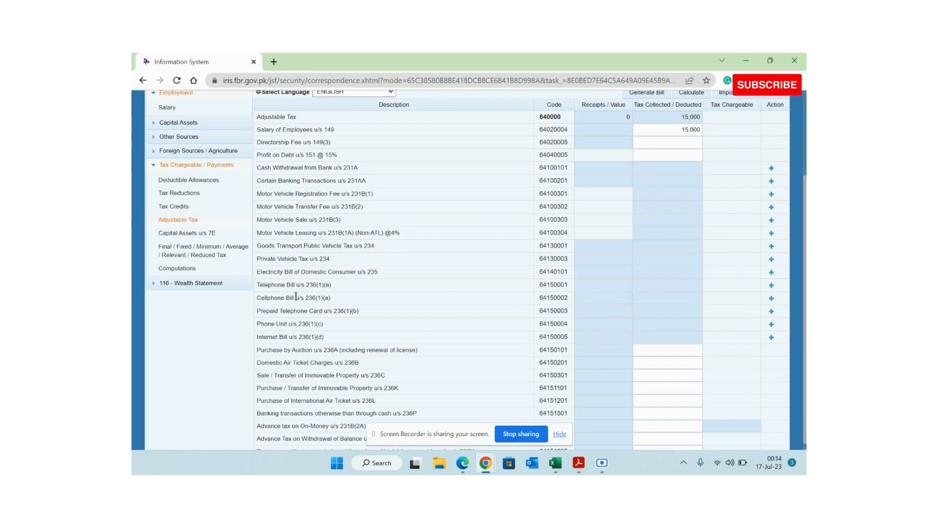
click(642, 129)
double_click(640, 128)
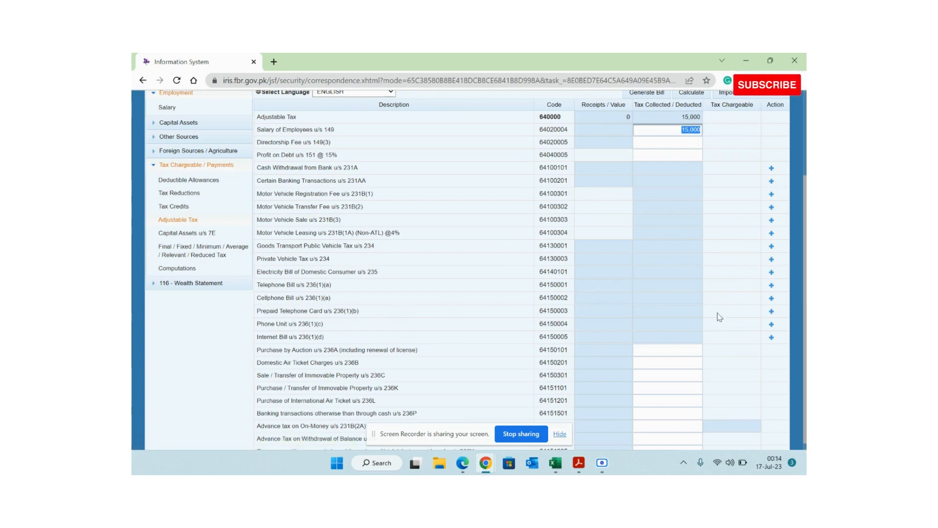
- Add a Cellphone Bill u/s 236(1)(a) row with the mobile number, described as 'Prepaid, Zong'
click(770, 299)
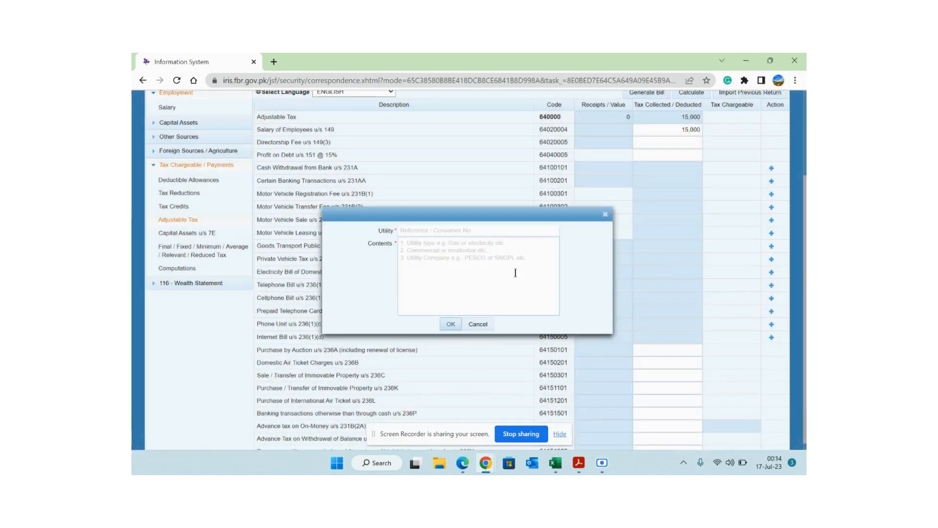
click(447, 235)
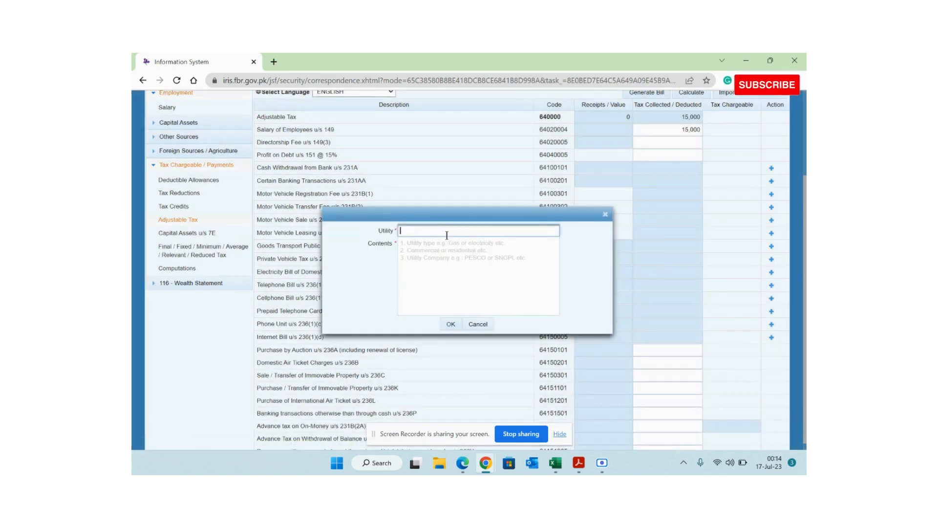
text(0300)
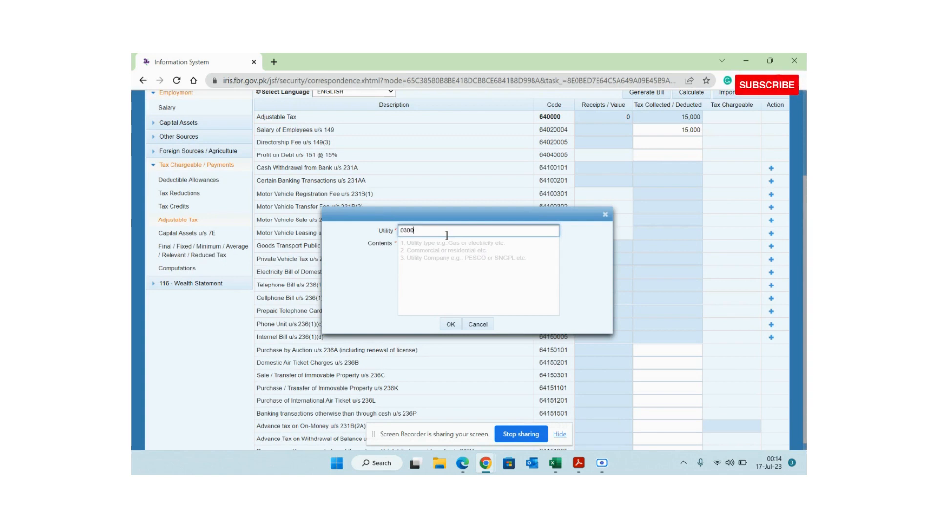
text(111111111)
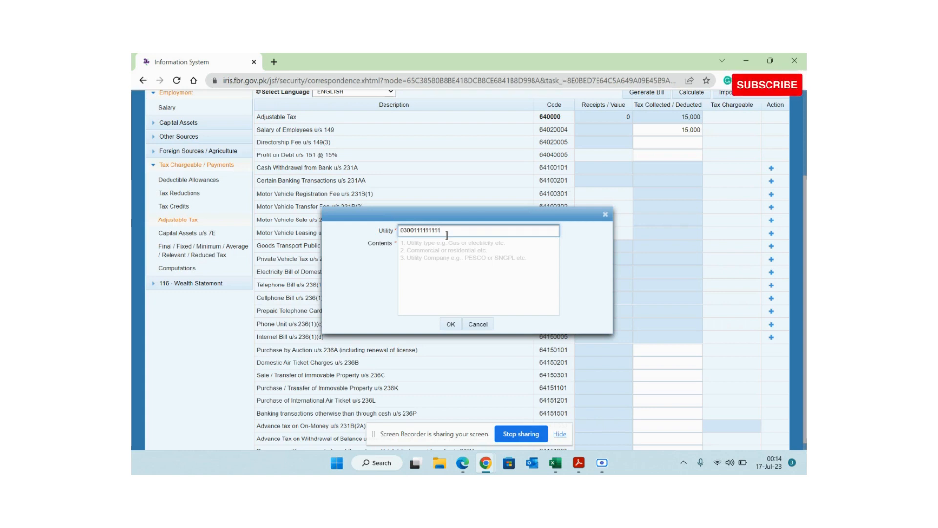
key(ctrl+a)
key(ctrl+c)
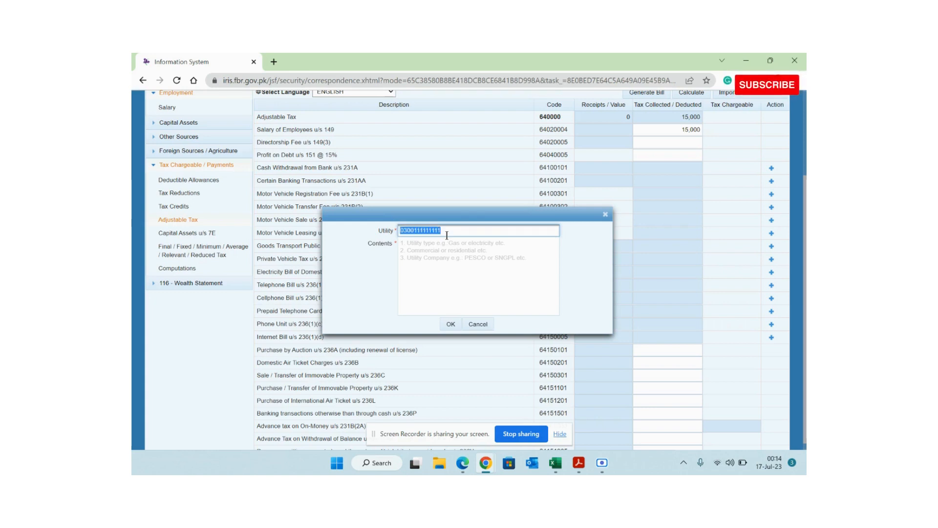
click(443, 246)
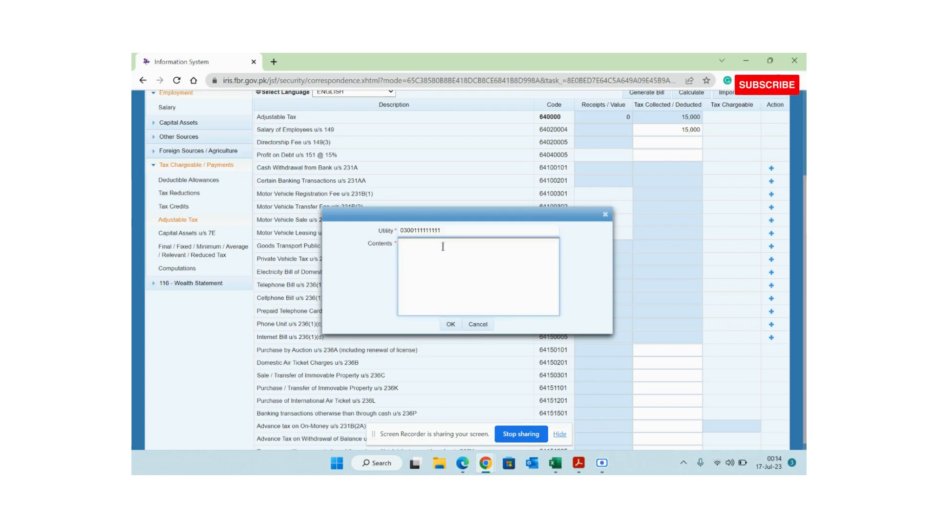
key(ctrl+v)
text(P)
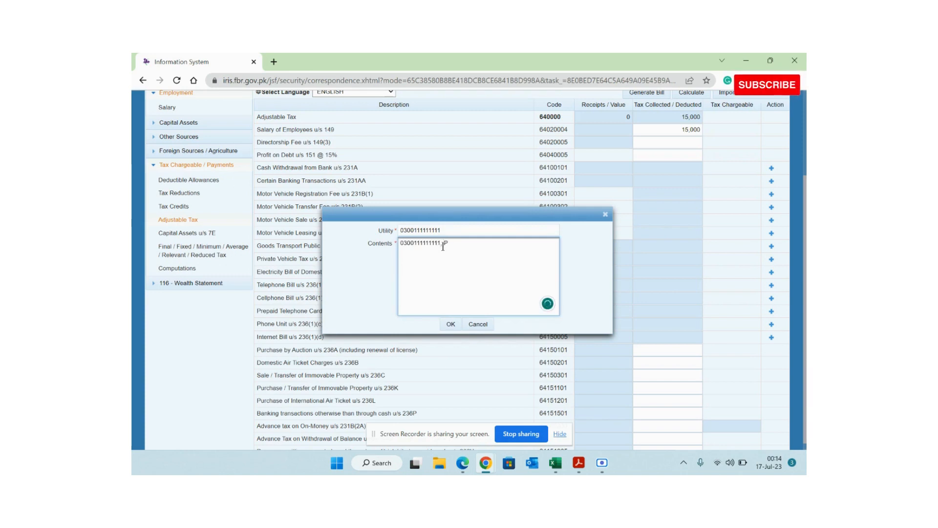
text(repaid)
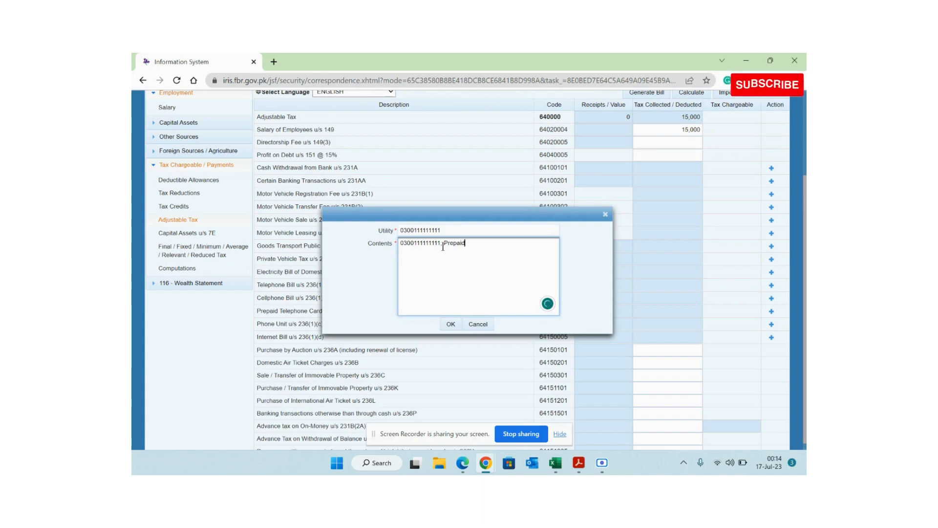
text(, Z)
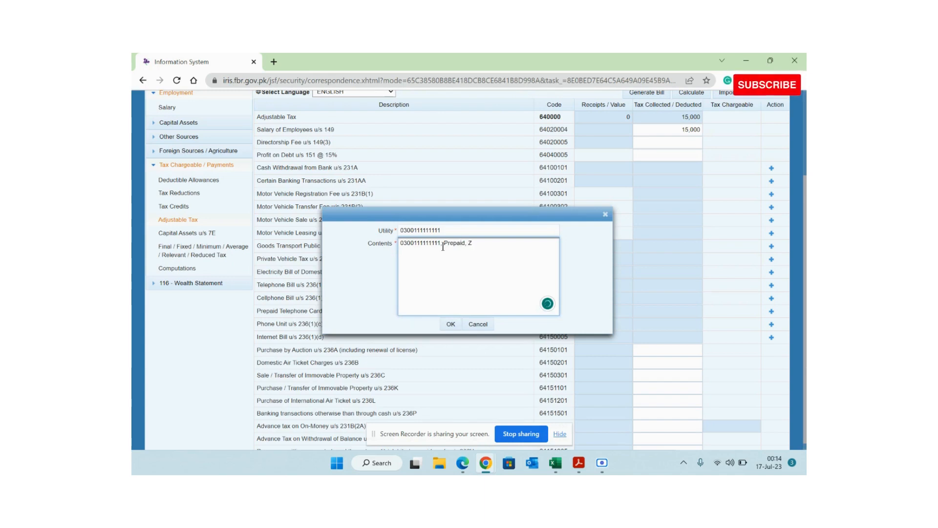
text(ong)
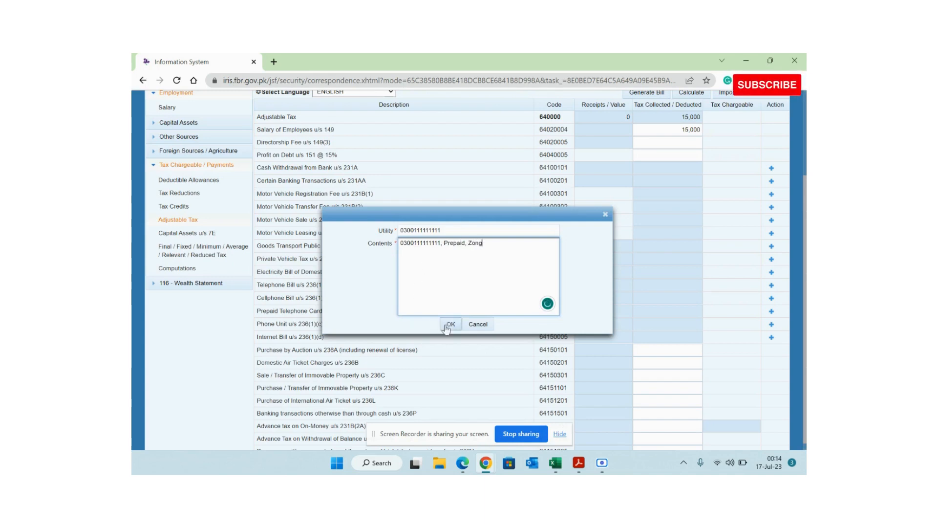
click(449, 324)
double_click(344, 311)
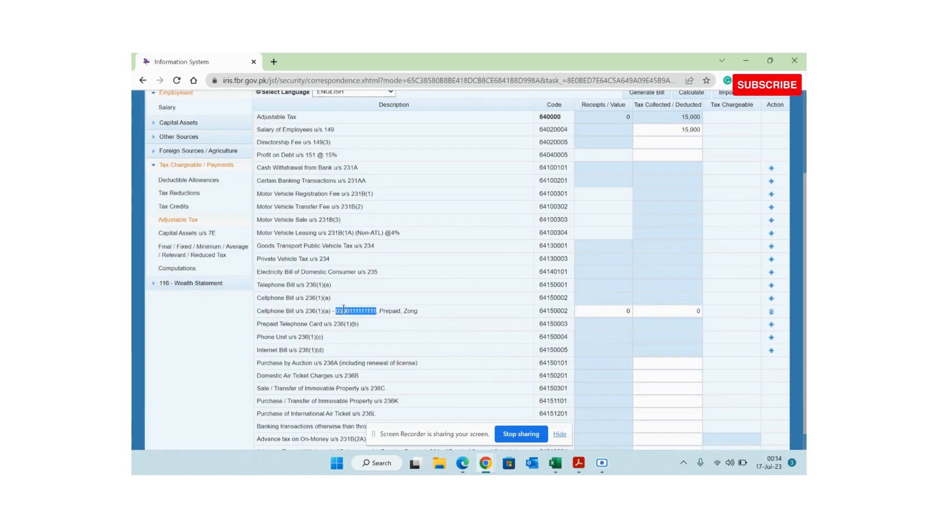
- Enter 234 as tax deducted on the Zong cellphone row and recalculate
triple_click(344, 310)
click(392, 311)
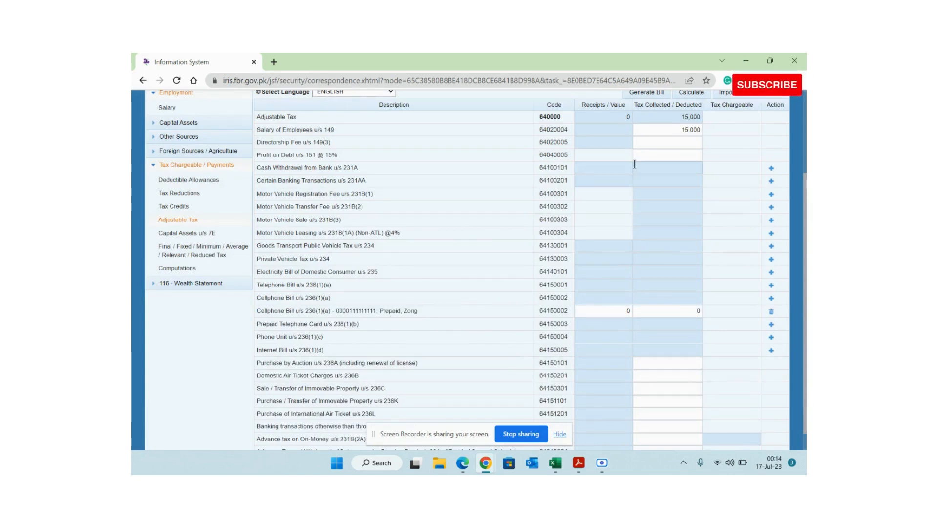
click(670, 309)
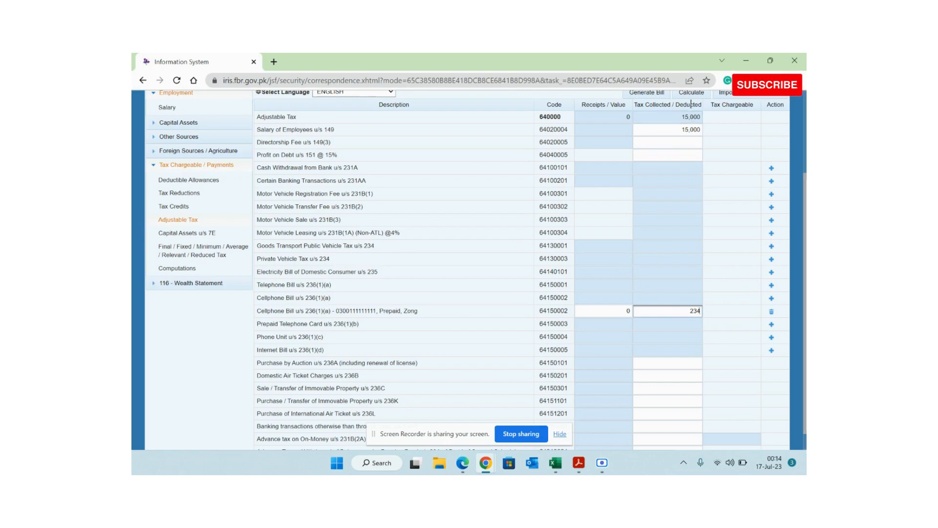
click(691, 96)
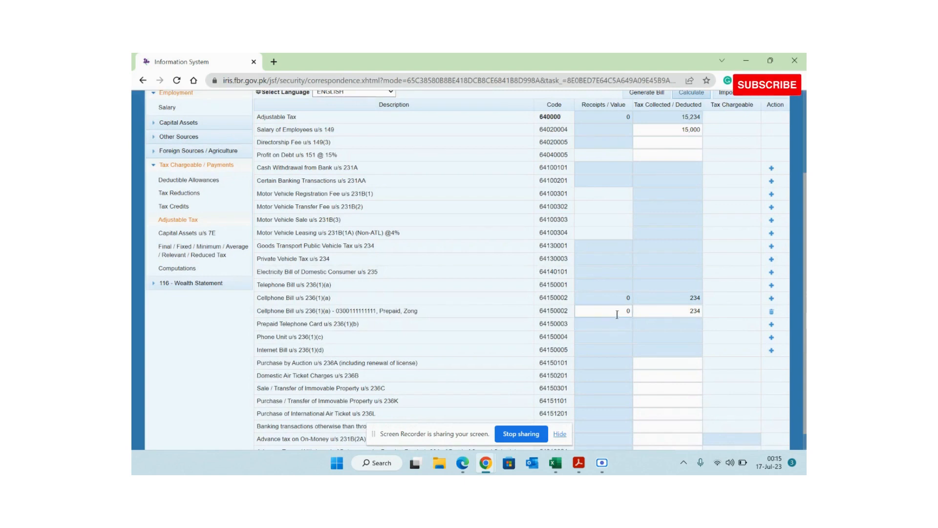
- Set the Zong row's receipts value to 0 and recalculate, bringing adjustable tax to 15,234
click(614, 309)
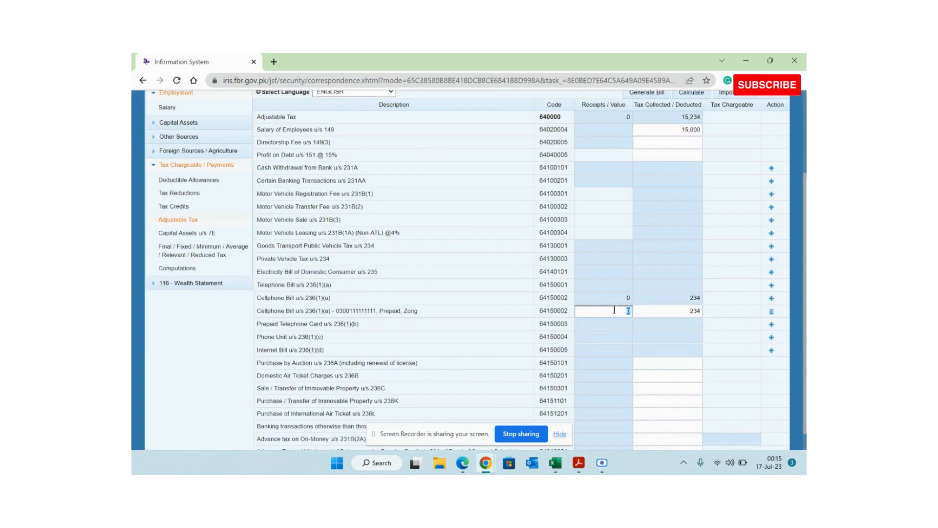
text(10000)
click(703, 97)
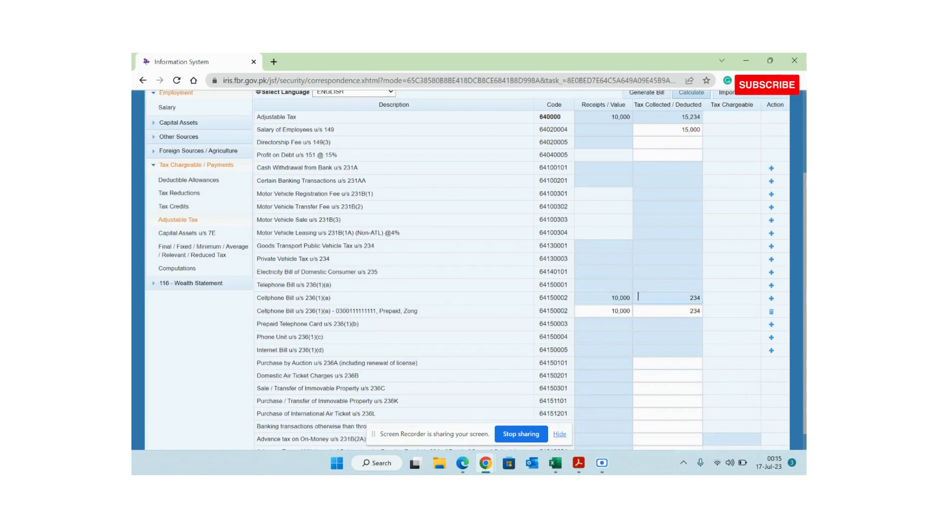
click(611, 311)
key(BackSpace)
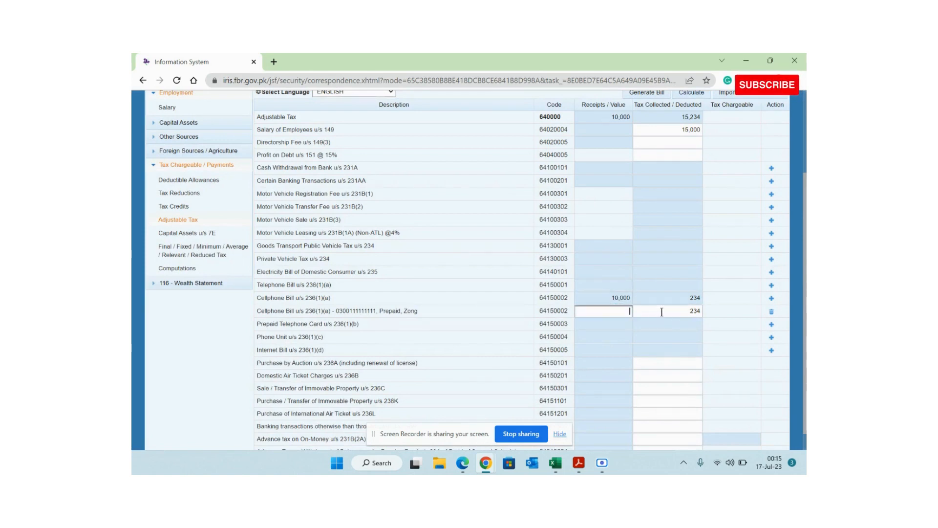
click(699, 93)
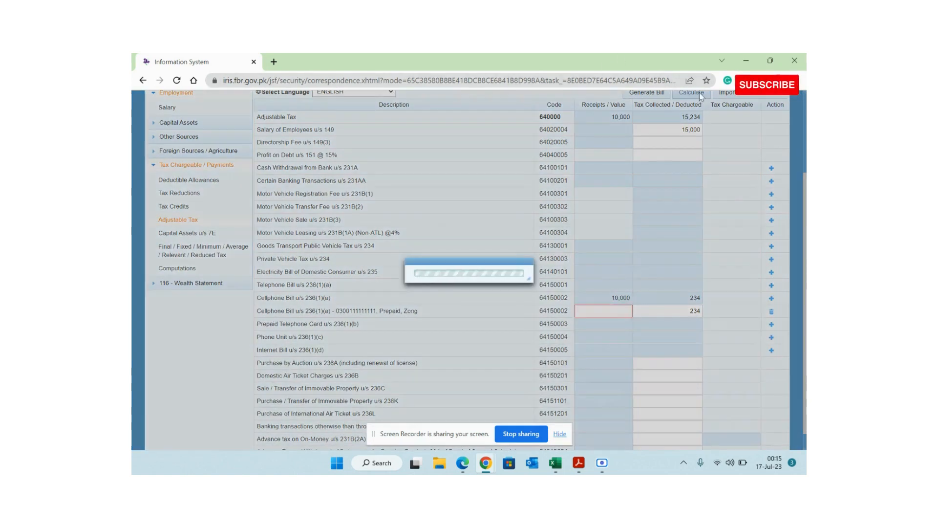
text(0)
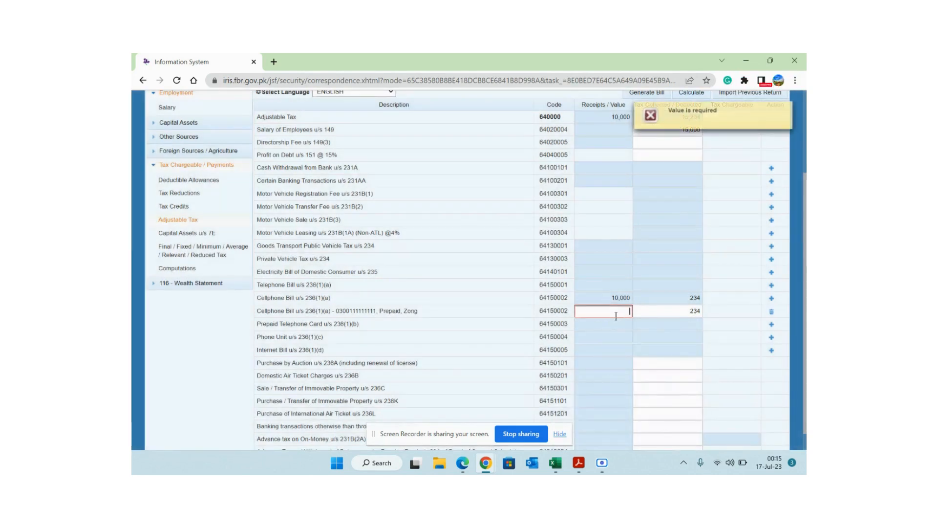
click(691, 94)
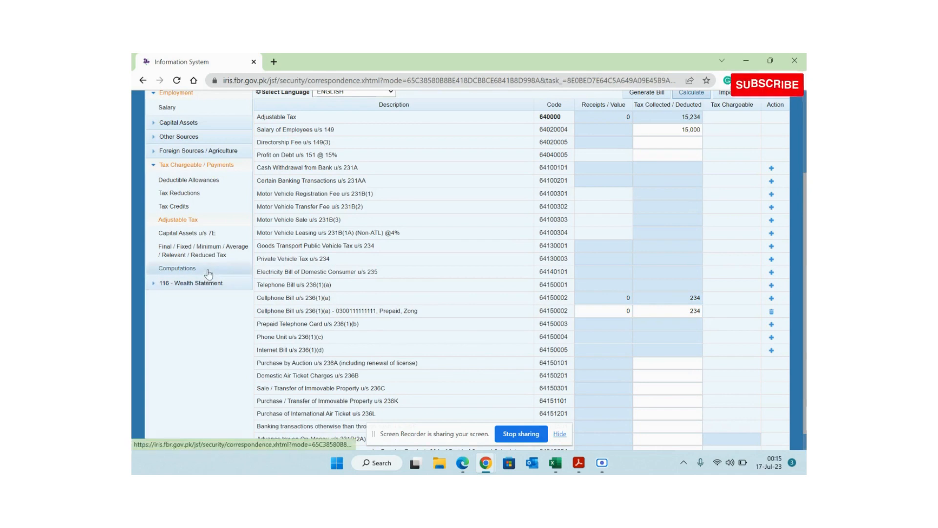
- Review the computations: 1,200,000 salary, 15,000 tax chargeable, 15,234 withholding and 234 refundable tax
click(209, 268)
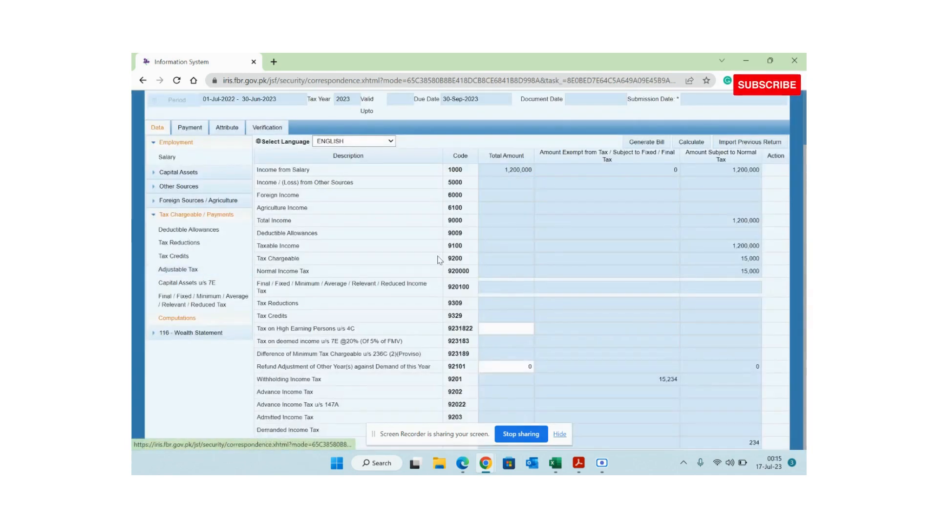
click(743, 171)
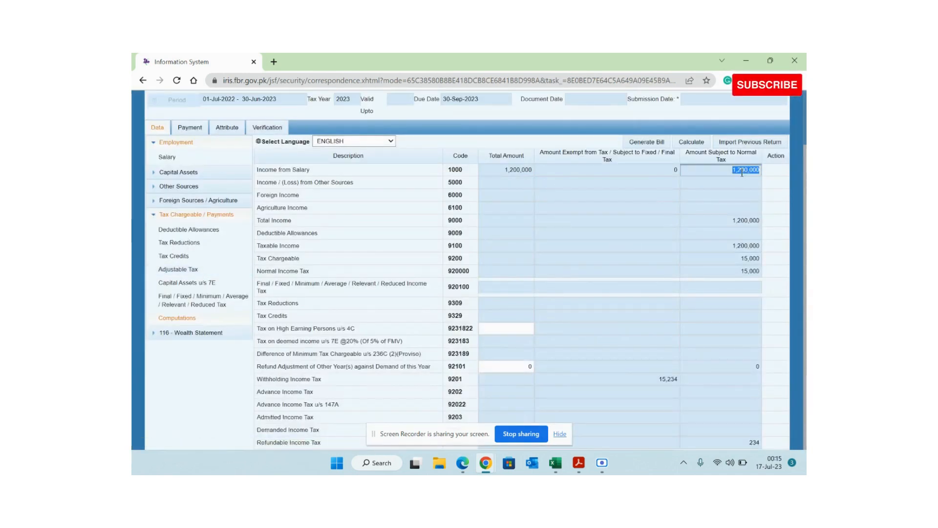
click(743, 259)
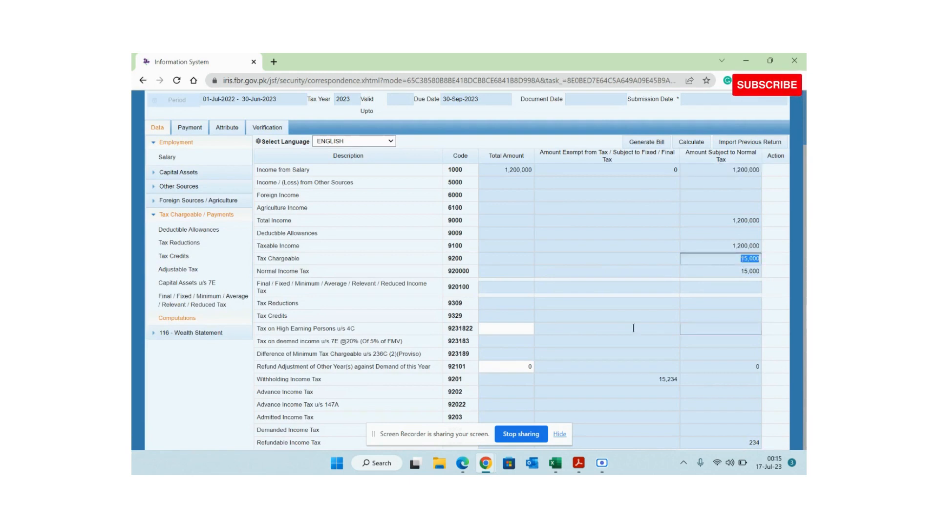
double_click(286, 378)
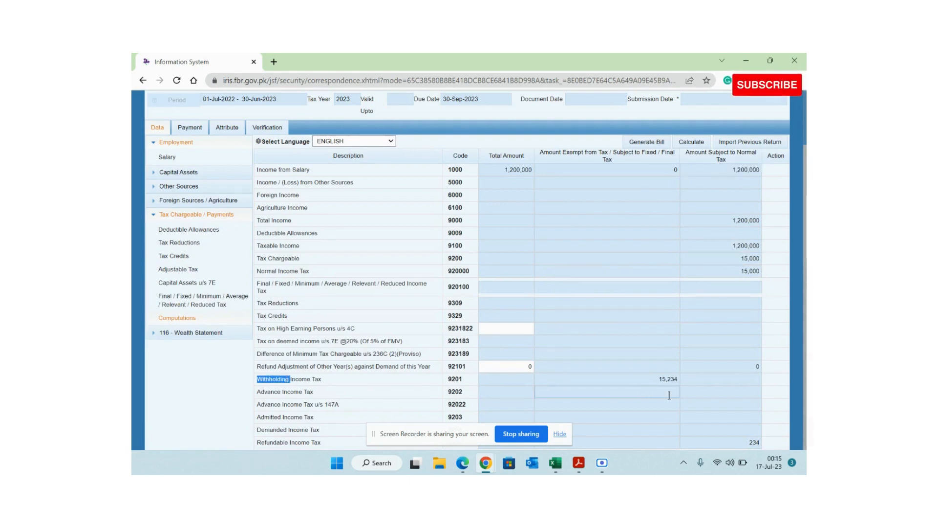
click(667, 380)
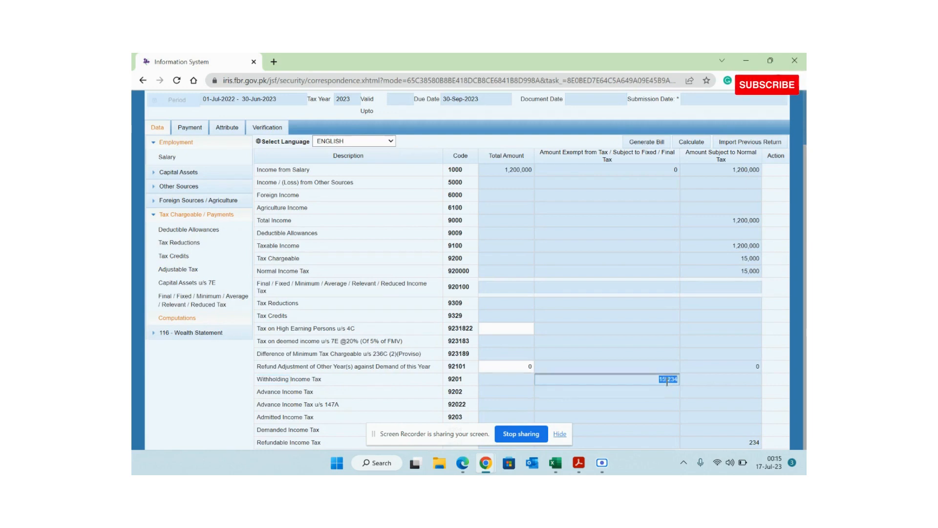
click(309, 443)
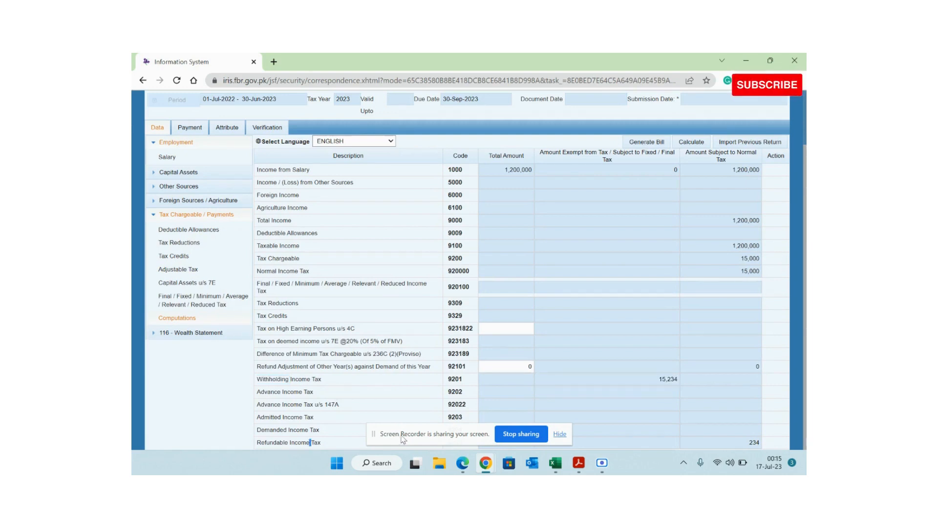
drag(403, 439, 437, 466)
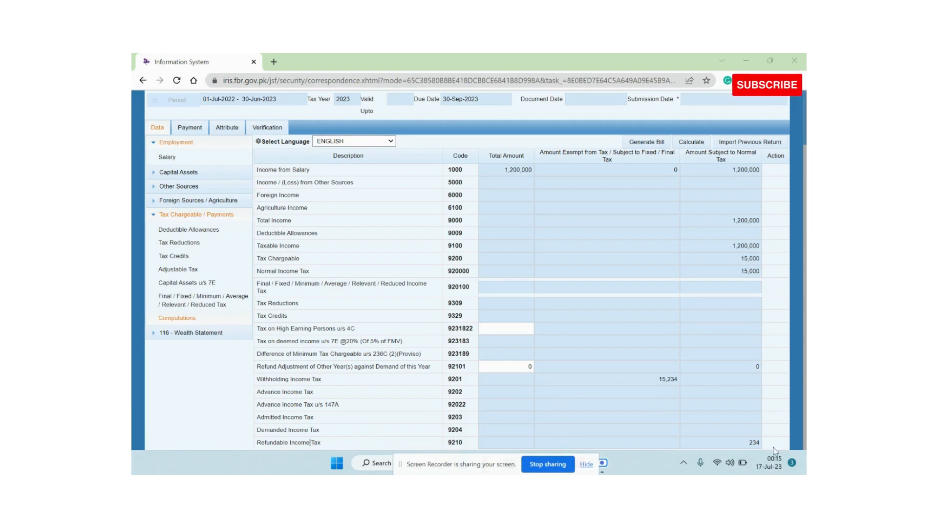
click(752, 442)
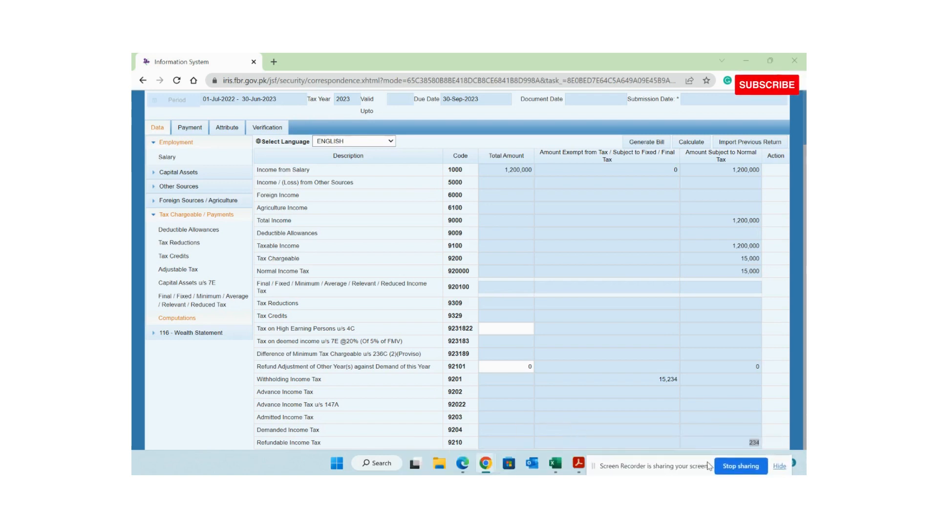
click(556, 462)
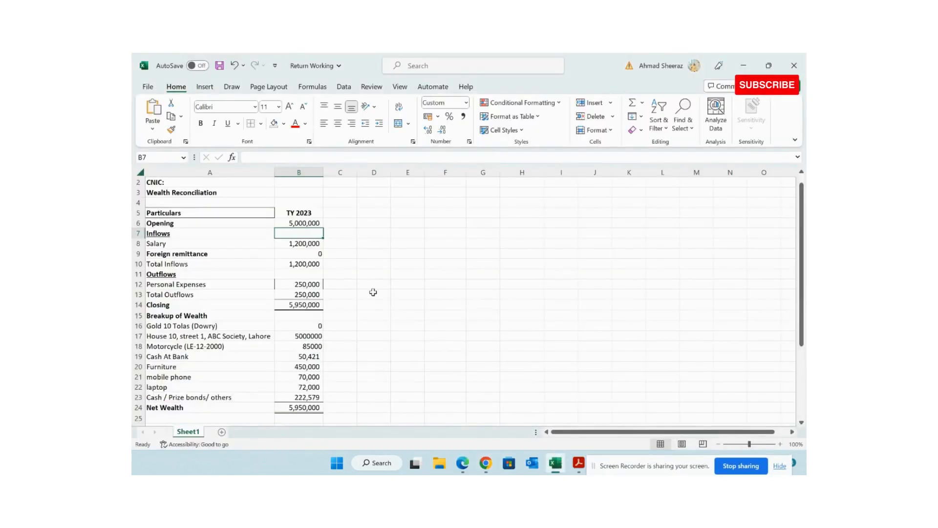
- Fill the Salary (B8) and Total Inflows (B10) amounts orange in Excel, then return to IRIS
key(Down)
key(Down)
key(Up)
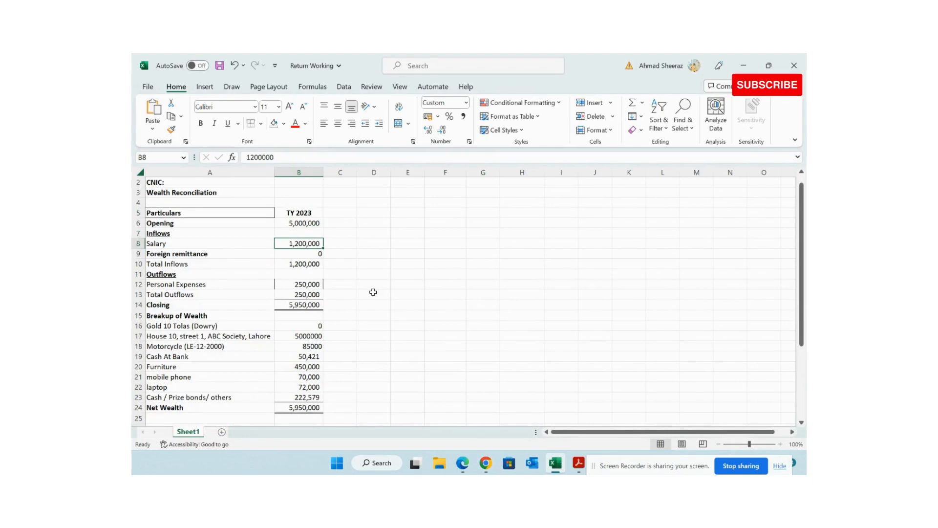
click(284, 123)
click(292, 224)
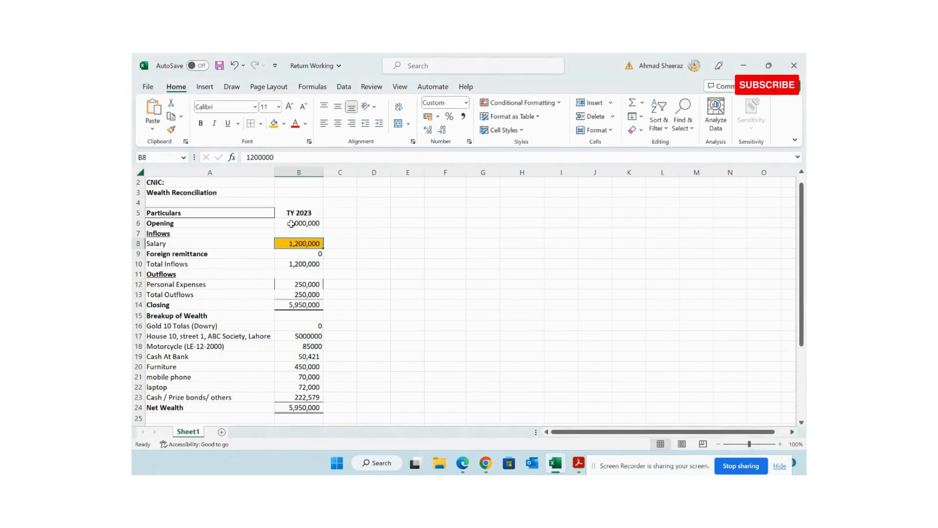
key(Down)
key(Down)
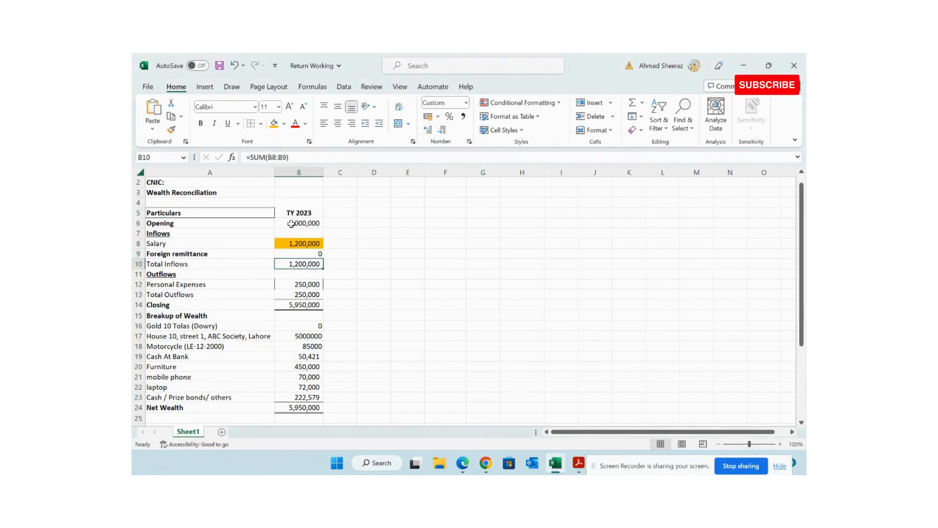
key(F4)
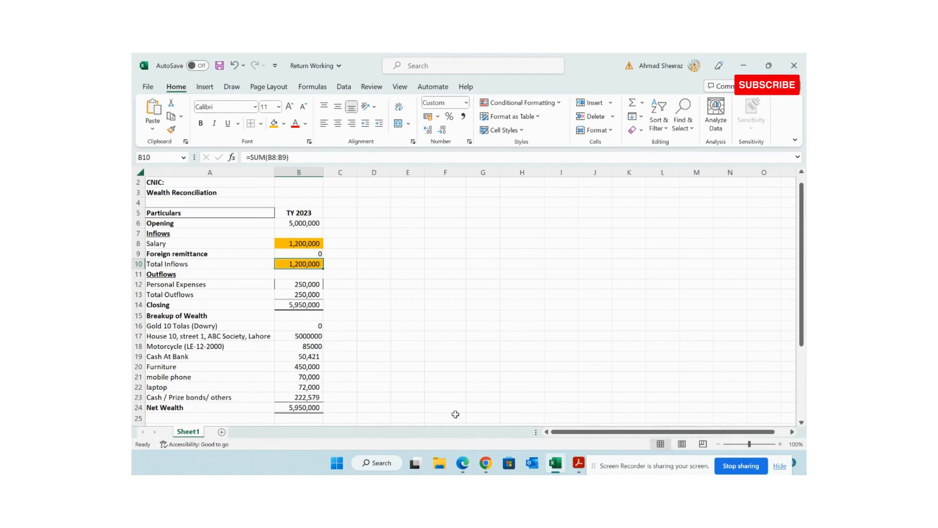
click(486, 463)
click(446, 422)
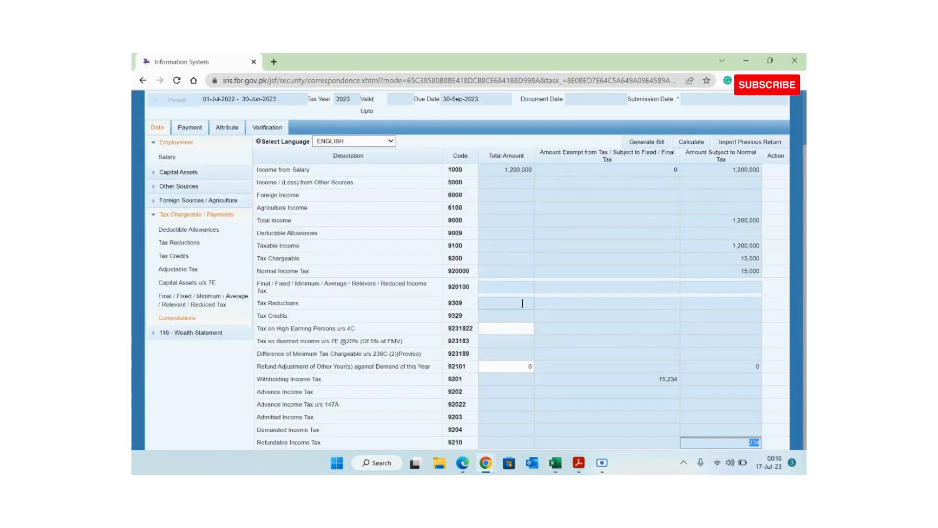
- Collapse the sidebar groups and open the wealth statement's Personal Expenses schedule
click(165, 217)
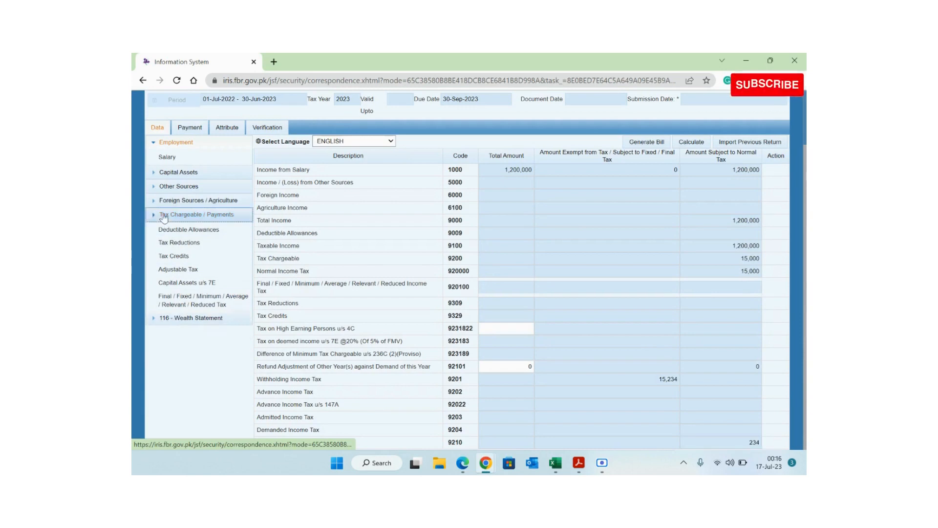
click(167, 142)
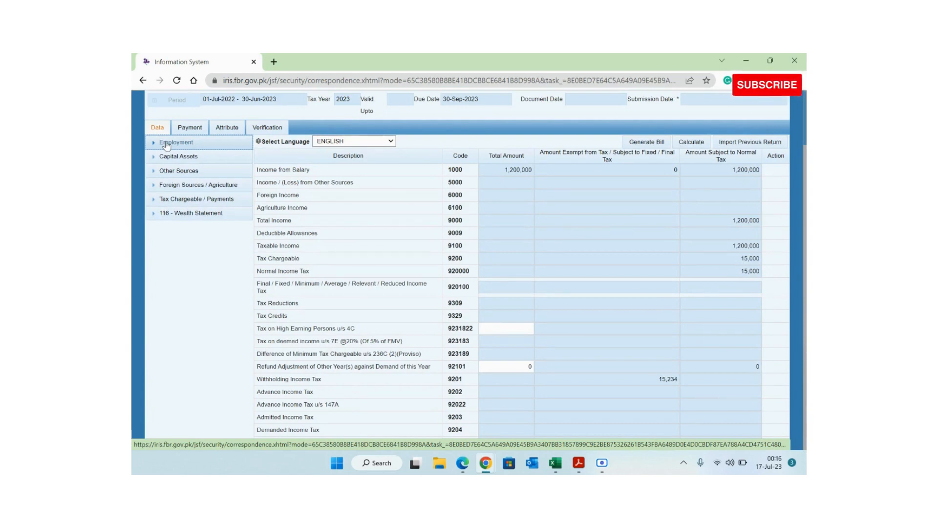
click(170, 214)
click(181, 228)
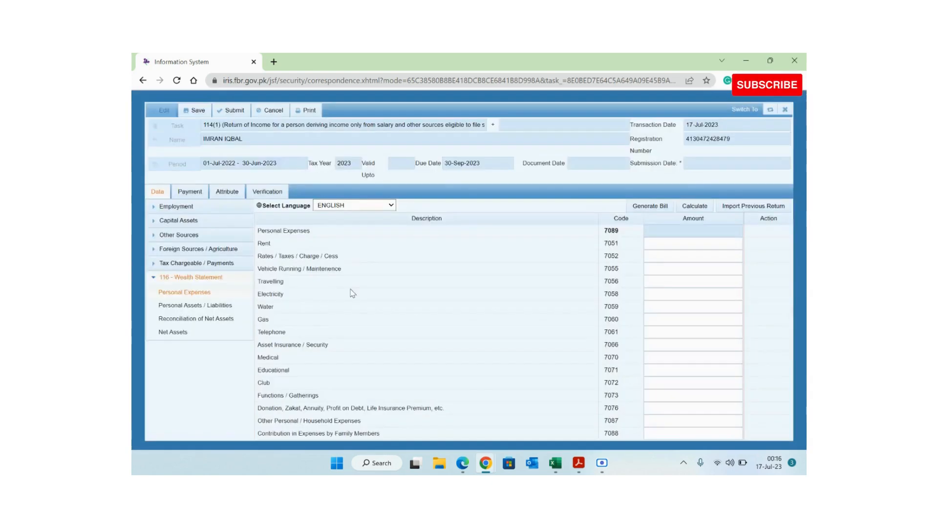
- Copy the 250,000 Personal Expenses figure from Excel and place the cursor in the 7087 Amount field
key(alt+Tab)
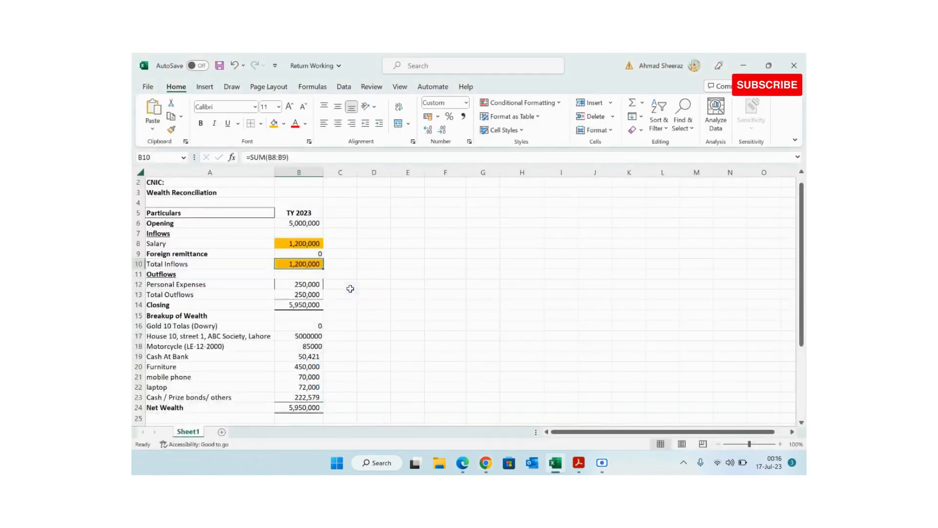
key(Down)
key(Down)
key(Down)
key(Down)
key(Down)
key(Up)
key(Up)
key(Up)
key(Up)
key(Up)
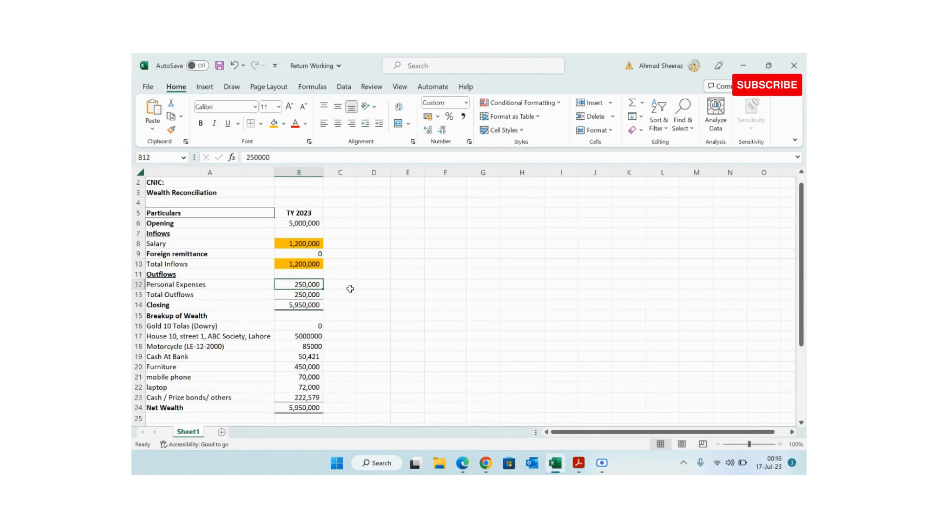
key(ctrl+c)
key(alt+Tab)
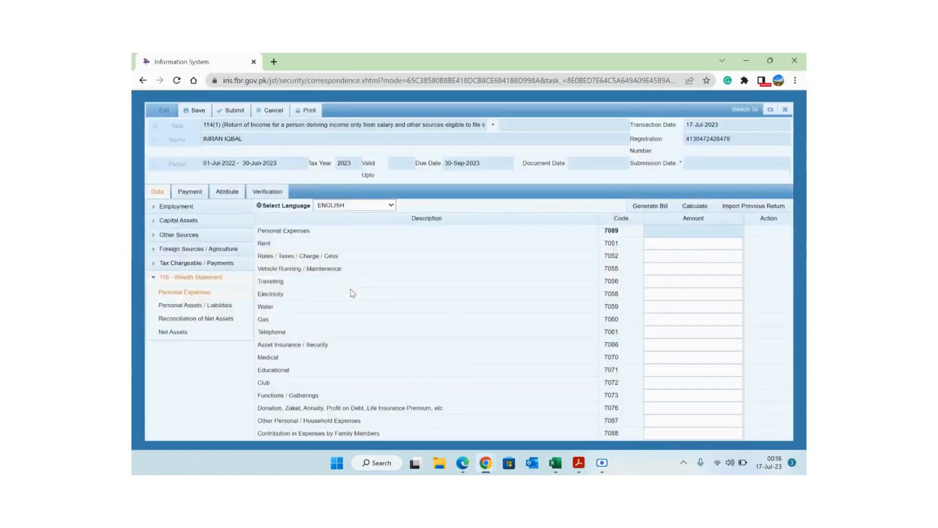
click(664, 421)
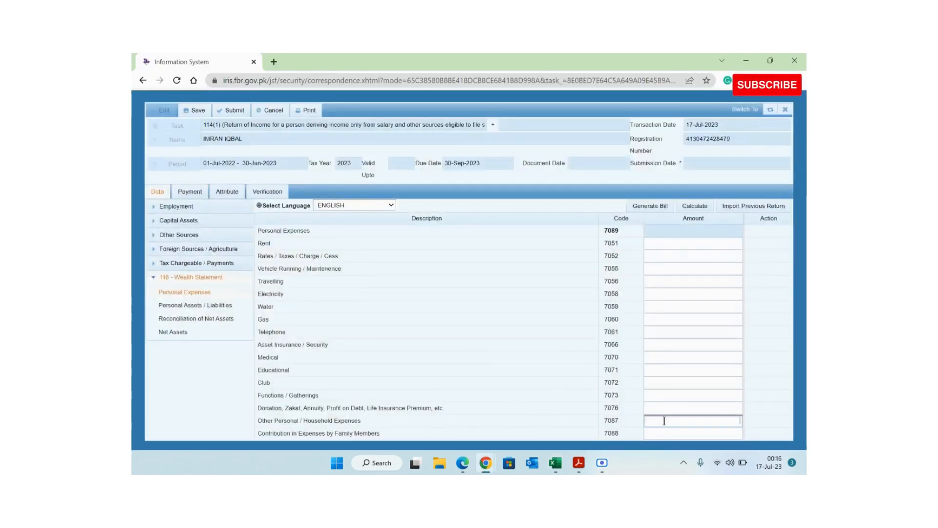
- Paste 250,000 into Other Personal / Household Expenses (7087), recalculate, and check the other expense fields
key(ctrl+v)
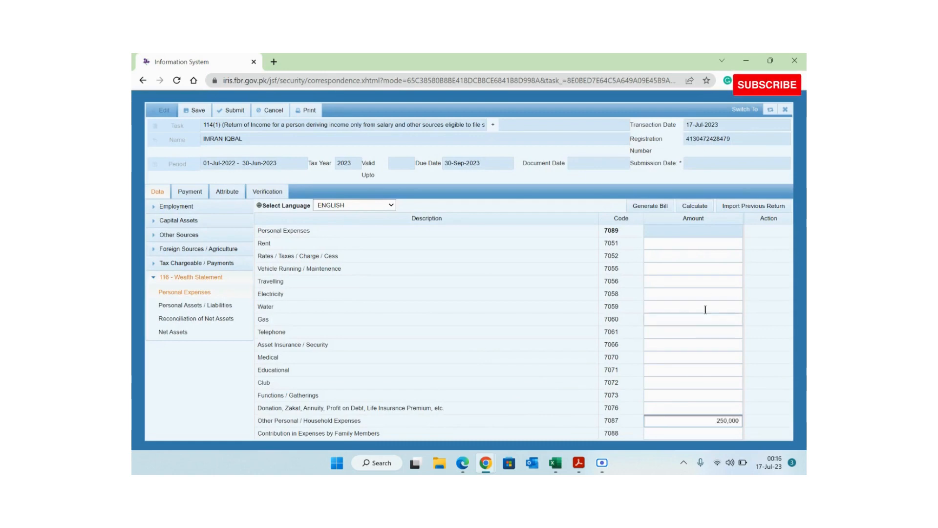
click(699, 207)
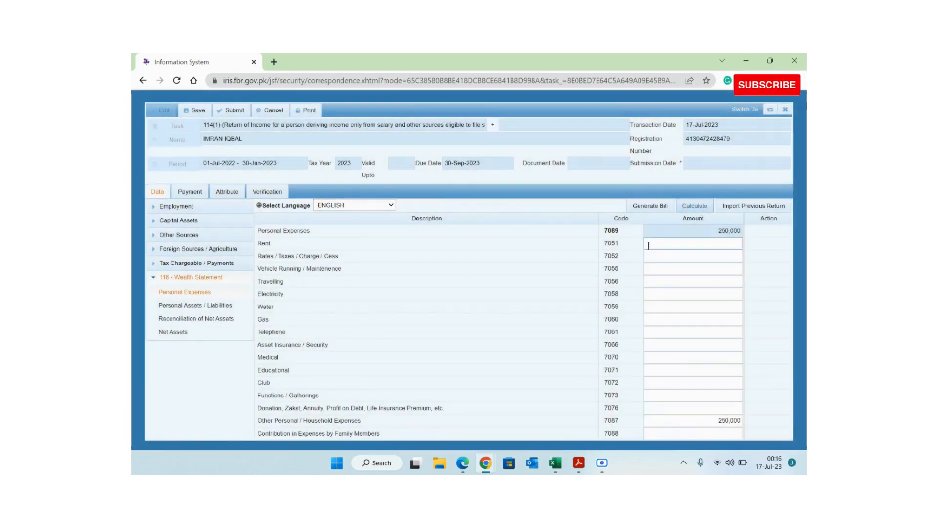
click(659, 246)
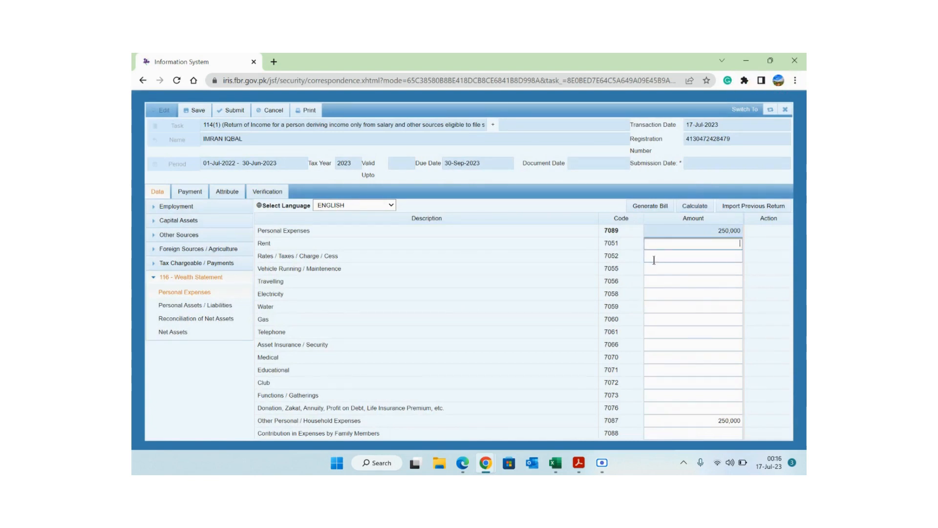
click(658, 258)
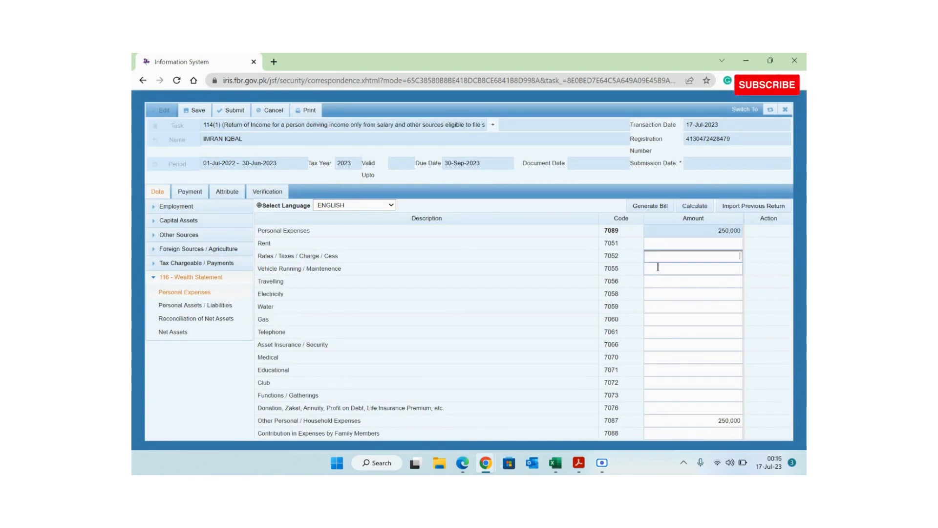
click(658, 272)
click(660, 283)
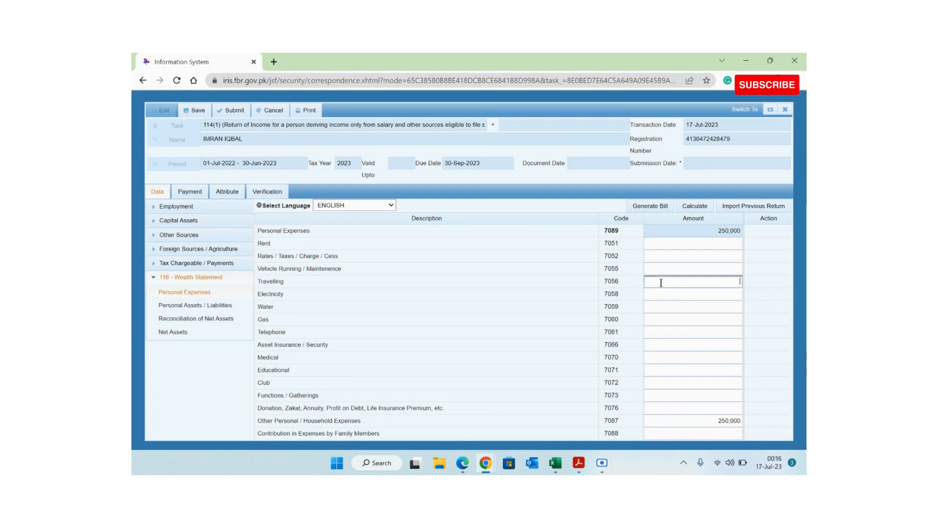
click(660, 294)
click(660, 307)
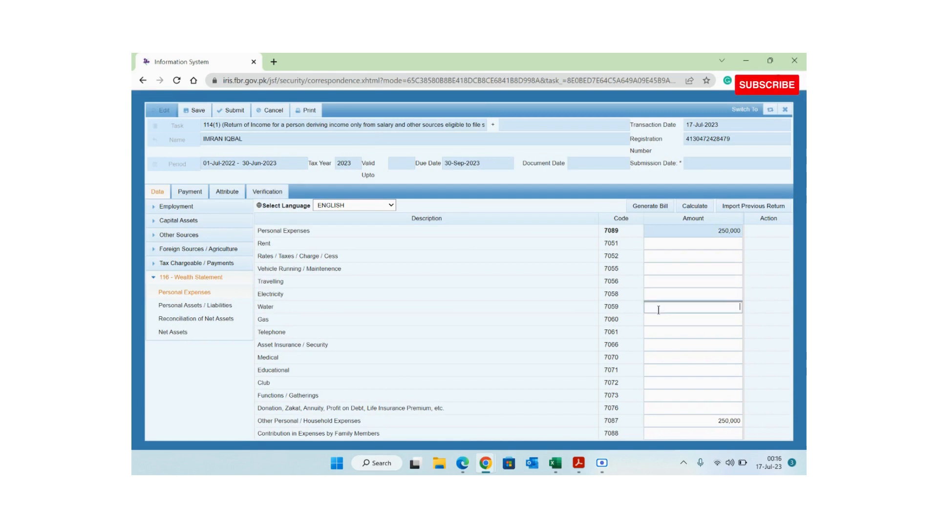
click(657, 322)
click(659, 332)
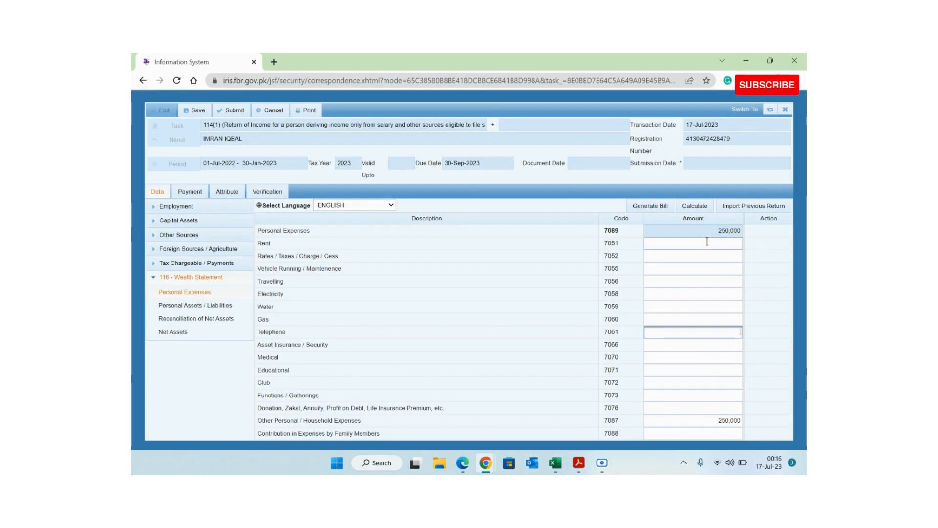
- Recheck the 250,000 household entry and recalculate to a 250,000 total at 7089
click(712, 421)
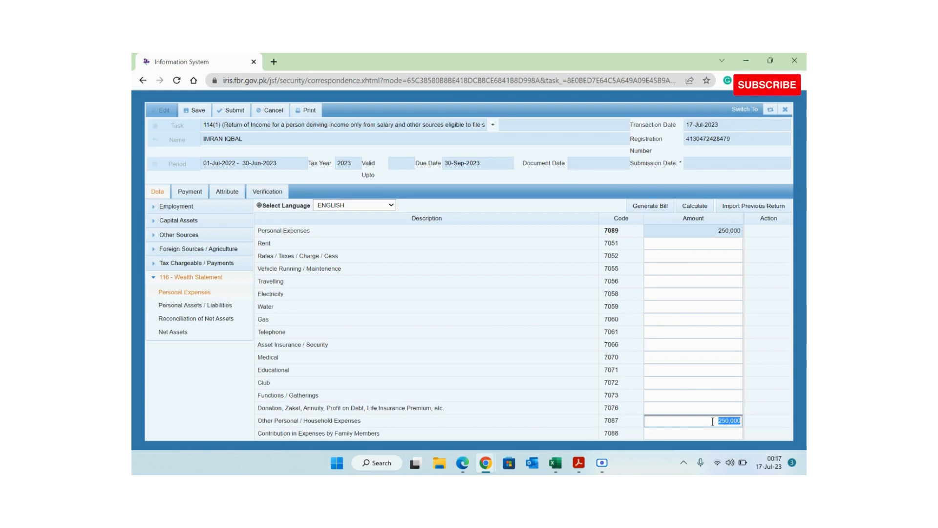
click(671, 296)
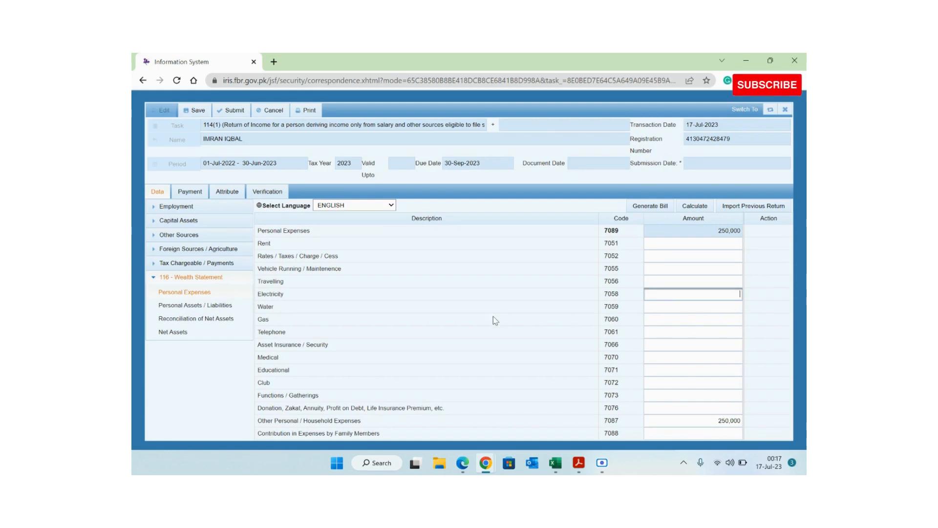
click(723, 420)
click(694, 206)
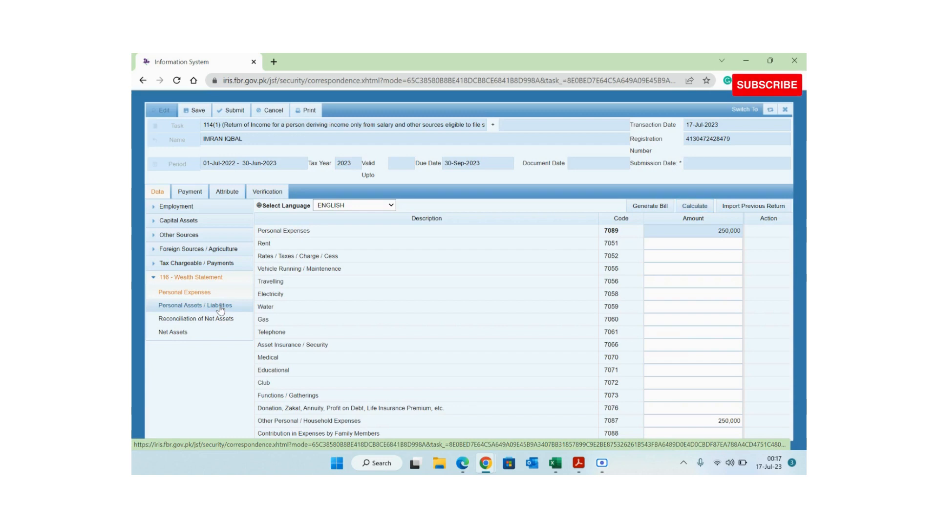
- Shade the 250,000 Personal Expenses amount (B12) orange in Excel and return to IRIS
key(alt+Tab)
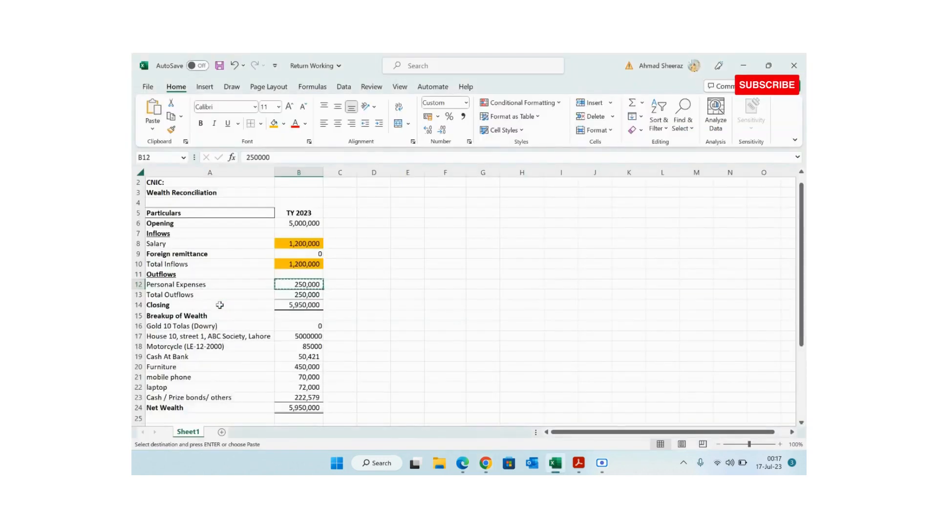
click(273, 124)
key(Down)
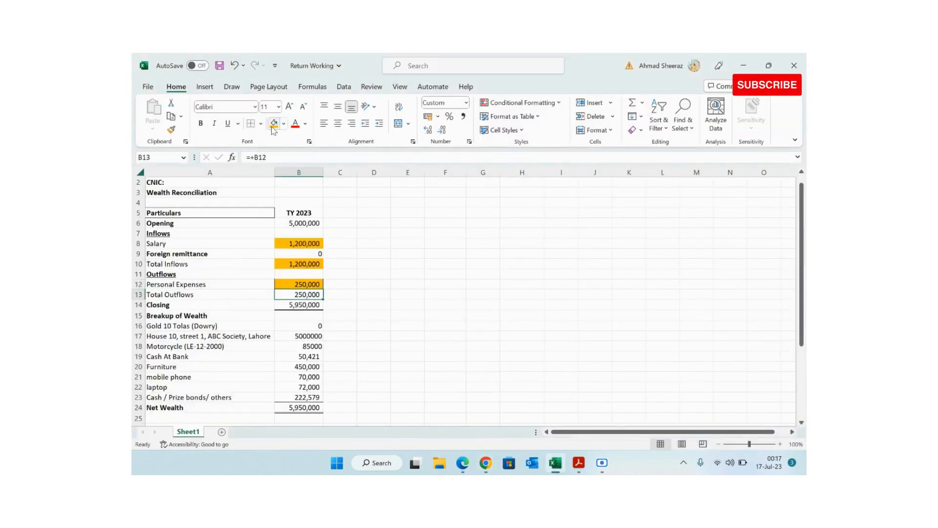
key(alt+Tab)
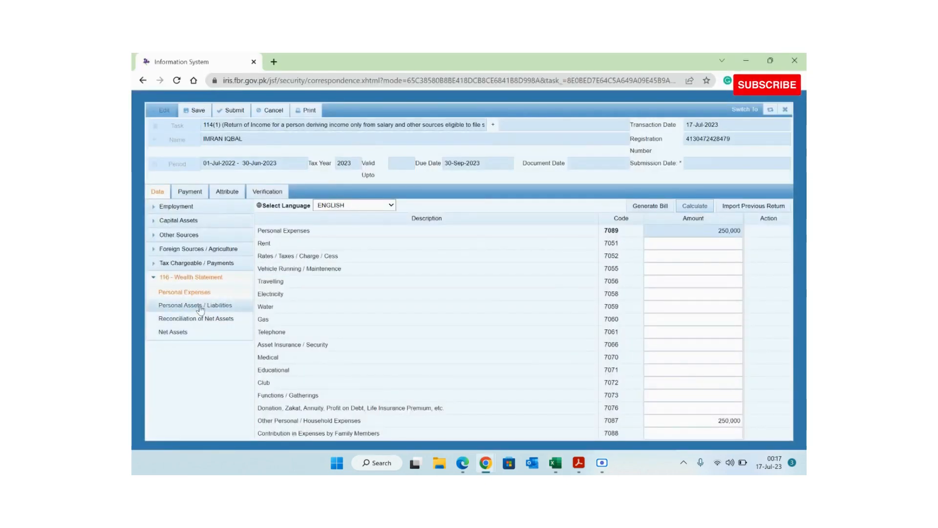
- Open Personal Assets / Liabilities and review the property, motor vehicle, precious possession, household and personal item rows
click(202, 306)
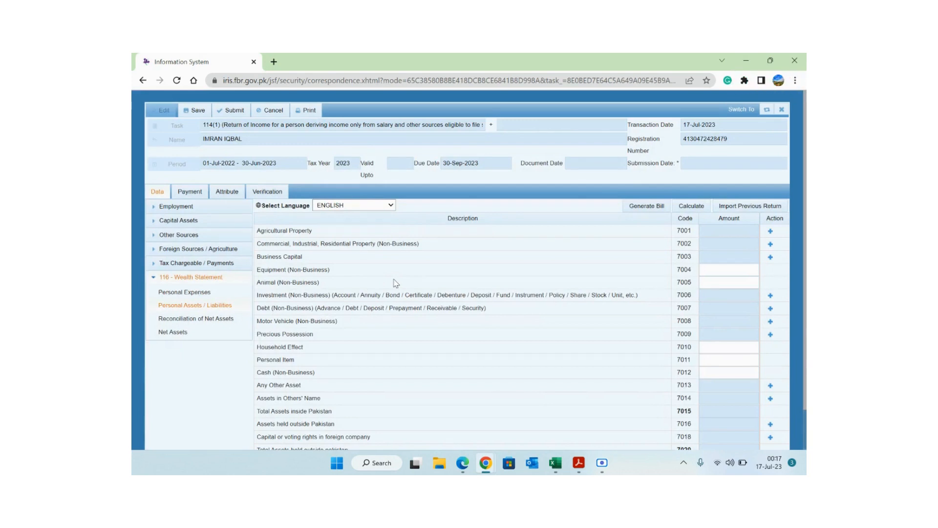
double_click(292, 230)
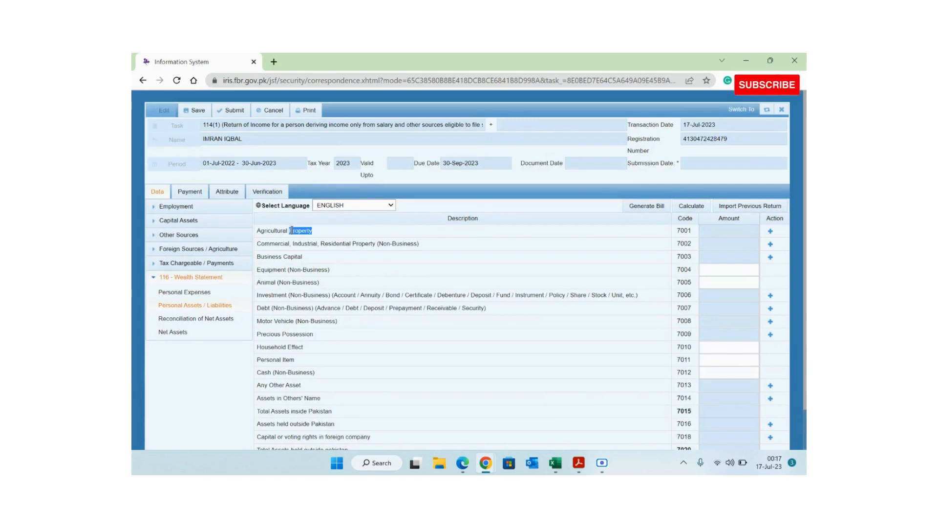
triple_click(277, 245)
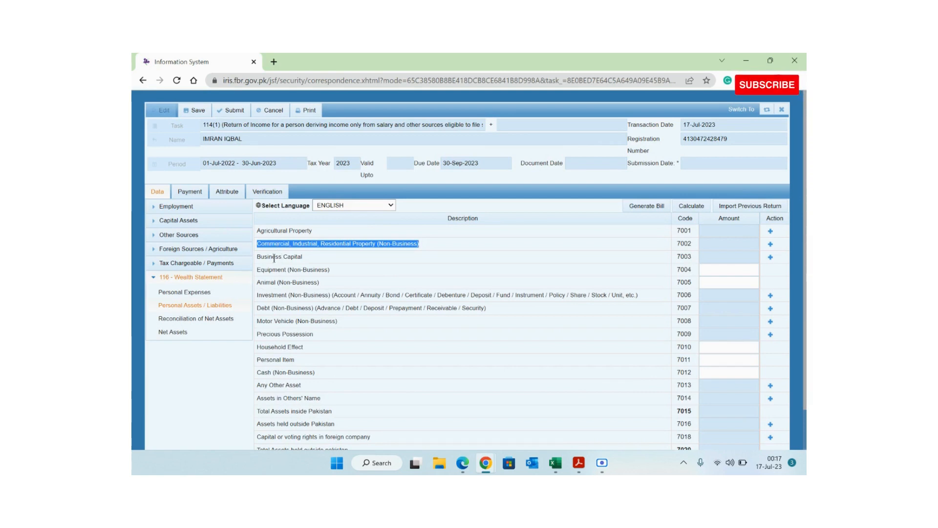
triple_click(300, 323)
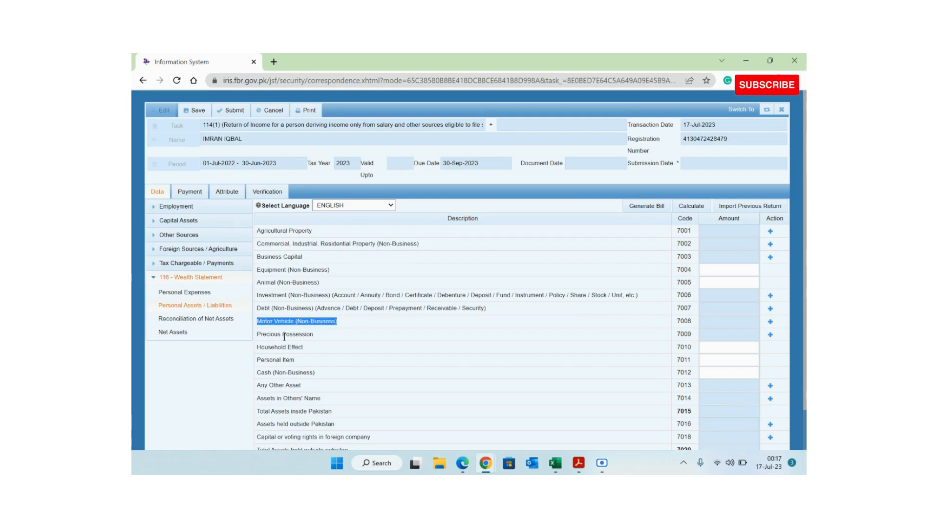
triple_click(284, 336)
triple_click(277, 347)
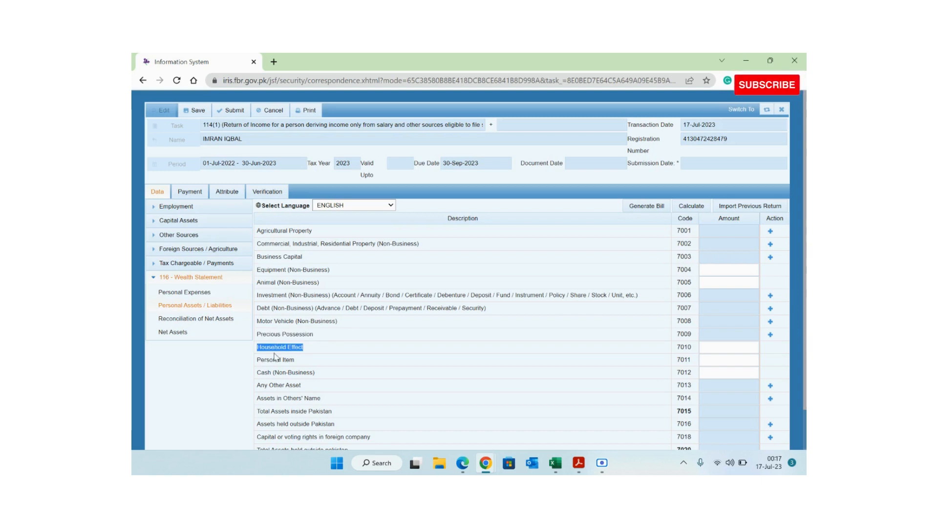
triple_click(272, 360)
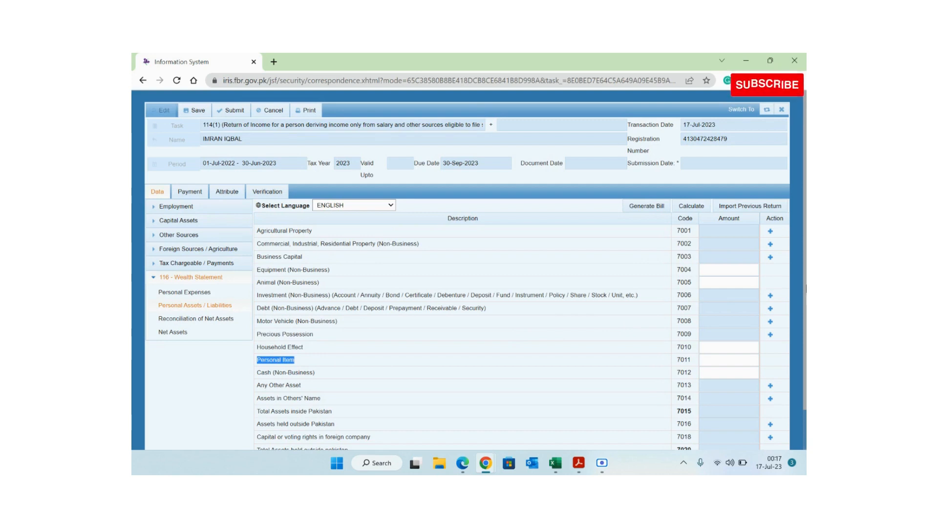
- Review the Cash (Non-Business) and Any Other Asset rows, briefly checking the Excel closing total
scroll(806, 289, down, 1)
drag(306, 326, 311, 326)
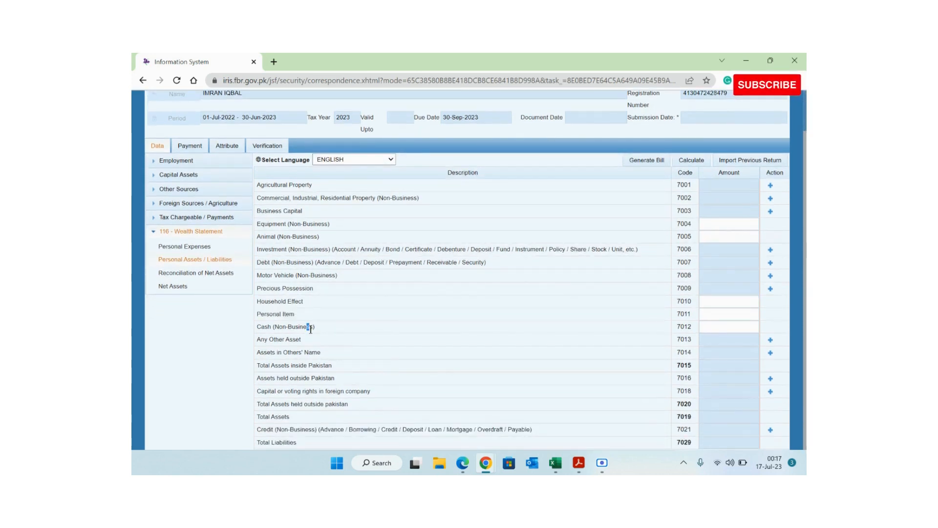
double_click(310, 328)
triple_click(311, 327)
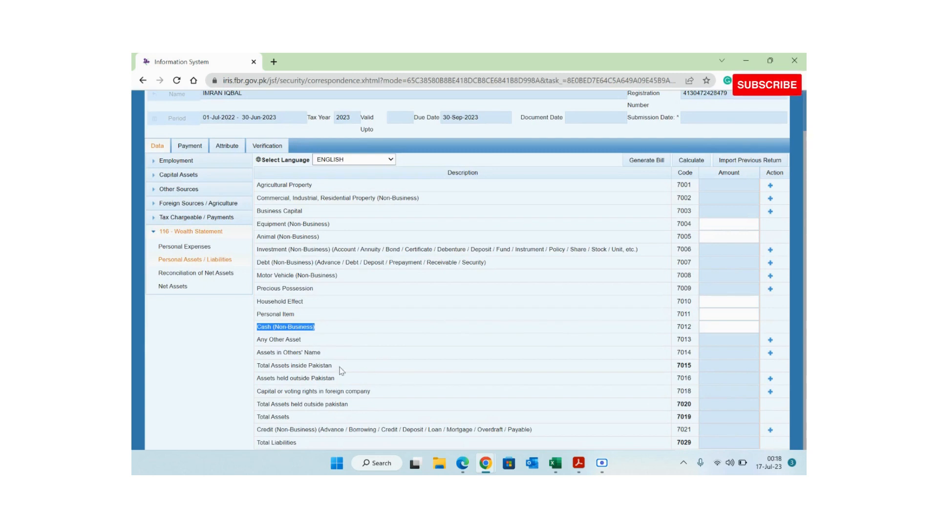
double_click(280, 339)
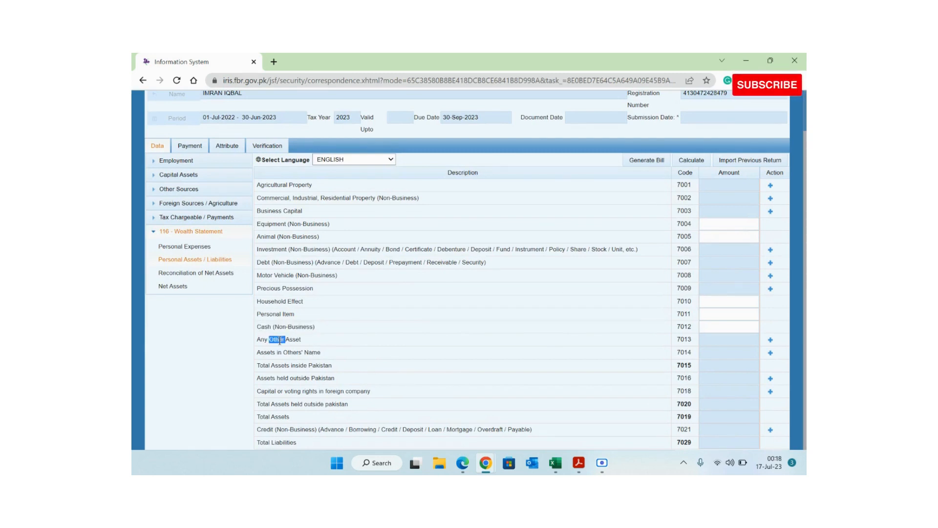
triple_click(280, 340)
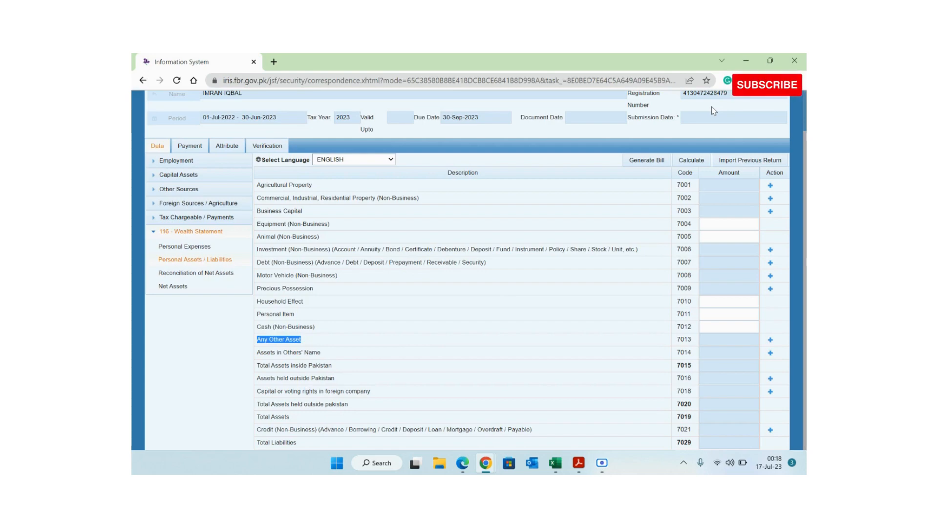
key(alt+Tab)
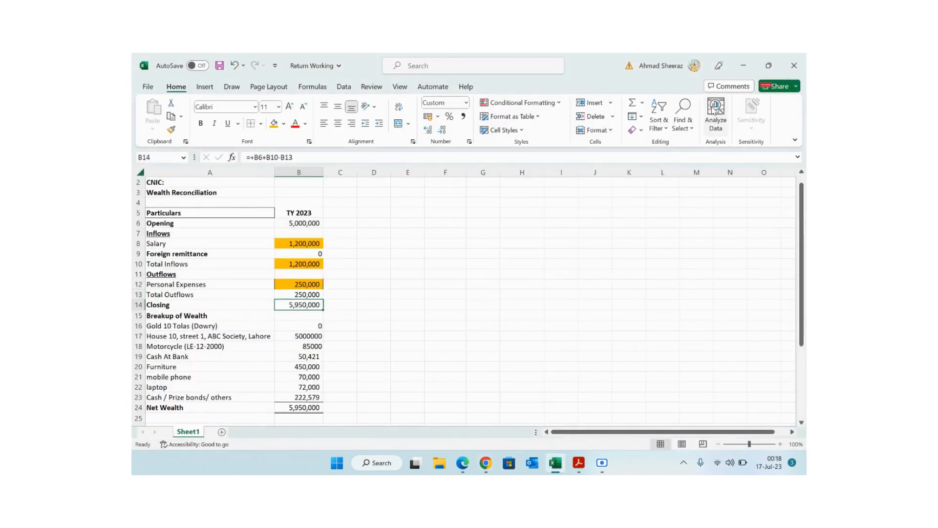
click(342, 305)
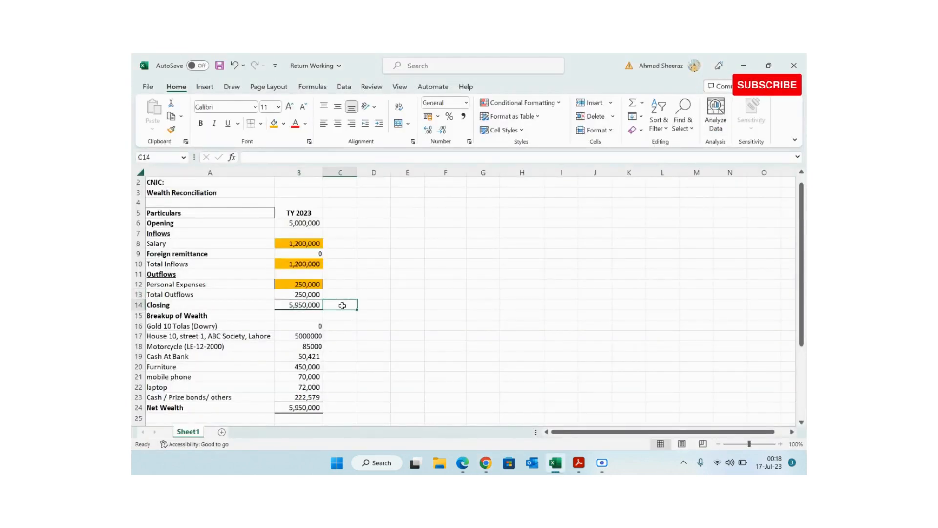
key(alt+Tab)
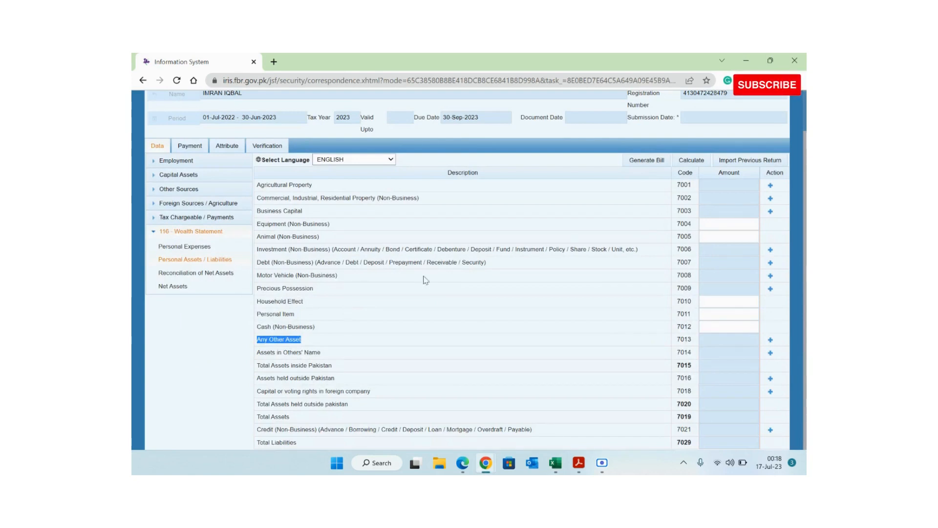
click(729, 198)
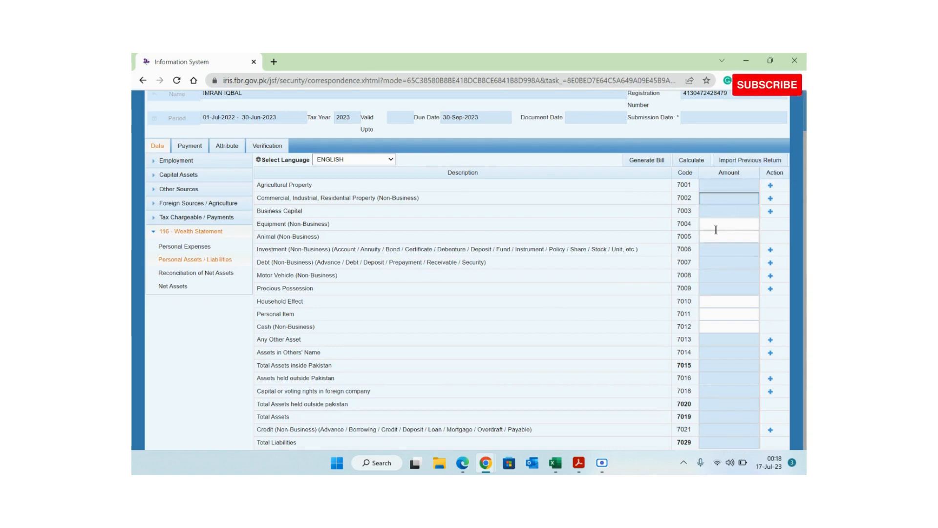
key(alt+Tab)
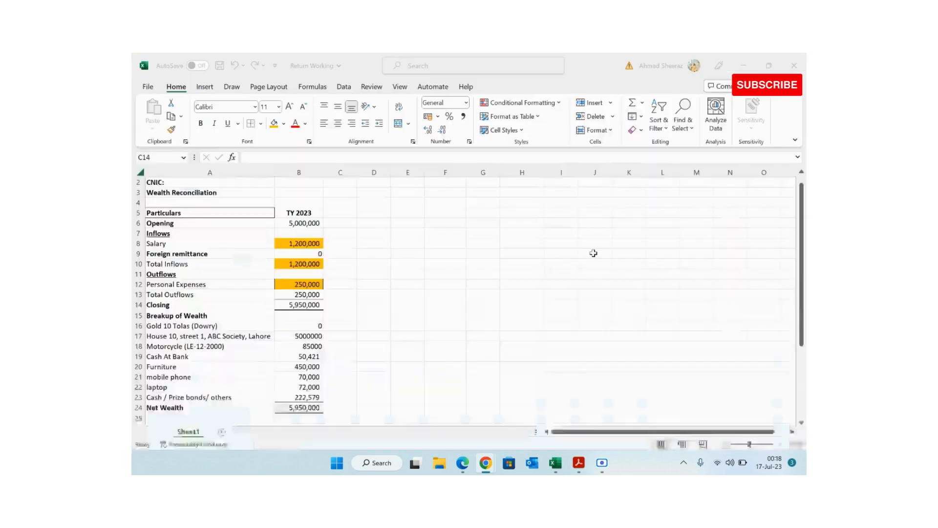
key(Down)
key(Down)
key(Down)
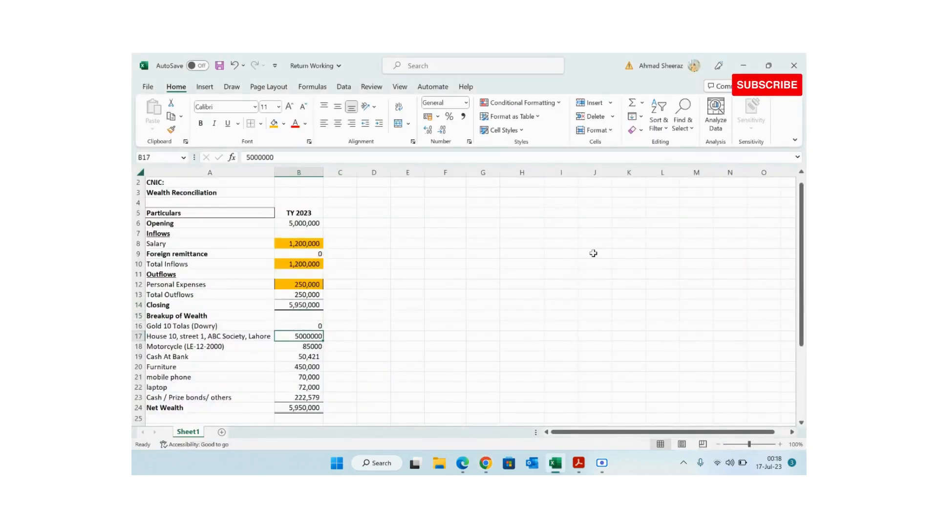
key(shift+Left)
key(shift+Right)
key(alt+Tab)
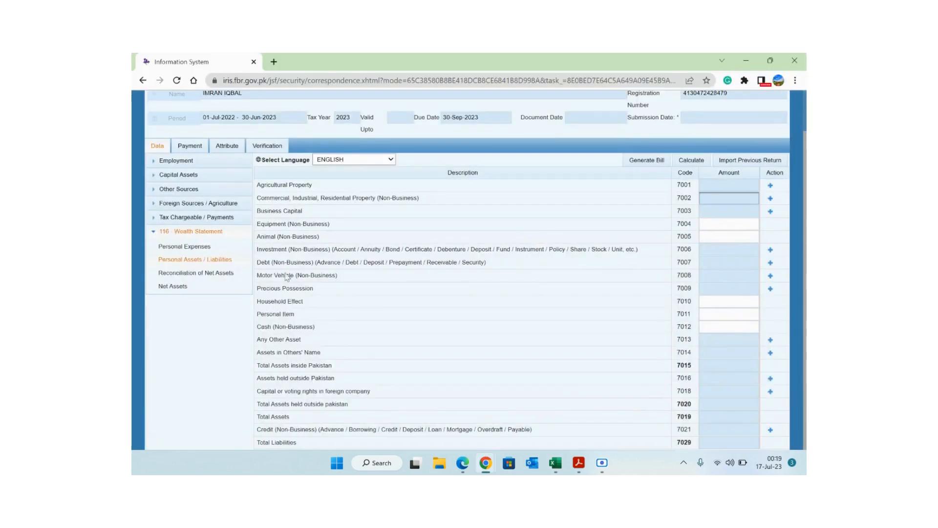
- Start a new 7002 residential property entry and paste the house address from Excel A17 into Contents
triple_click(341, 197)
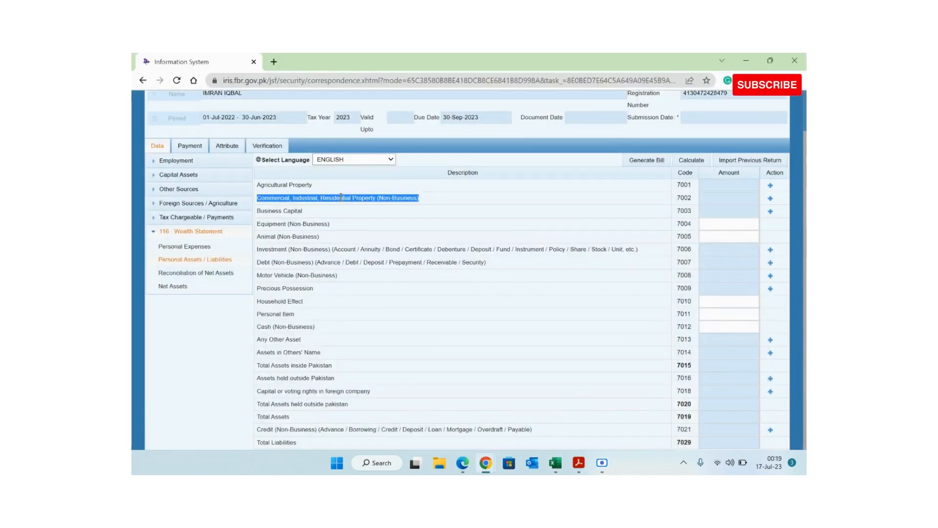
triple_click(270, 184)
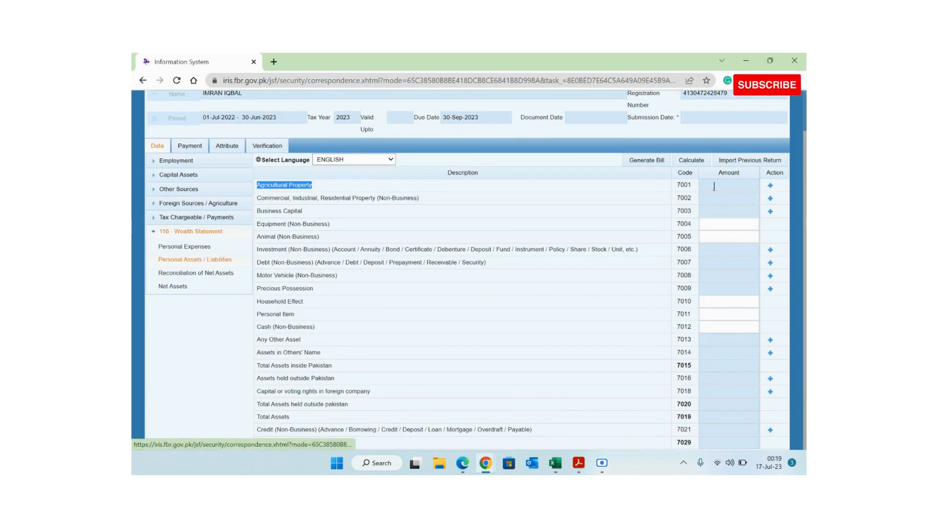
triple_click(386, 198)
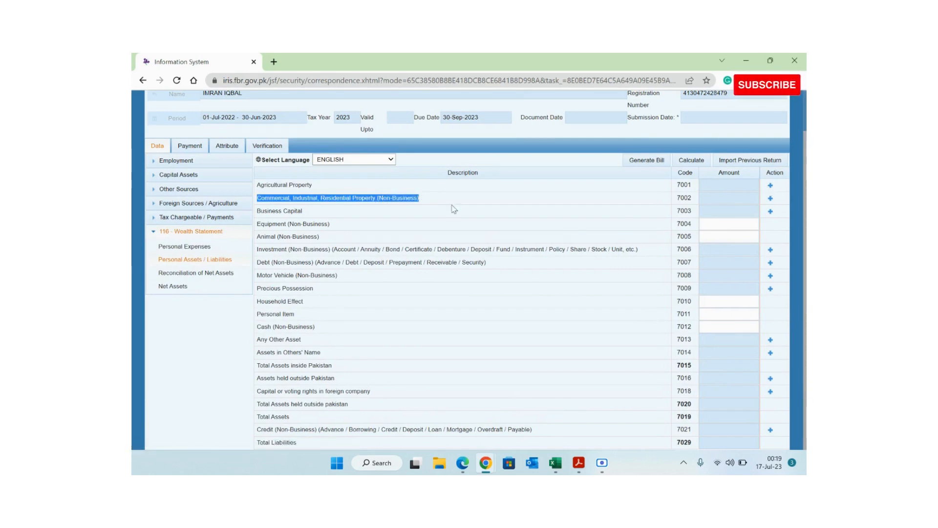
click(770, 198)
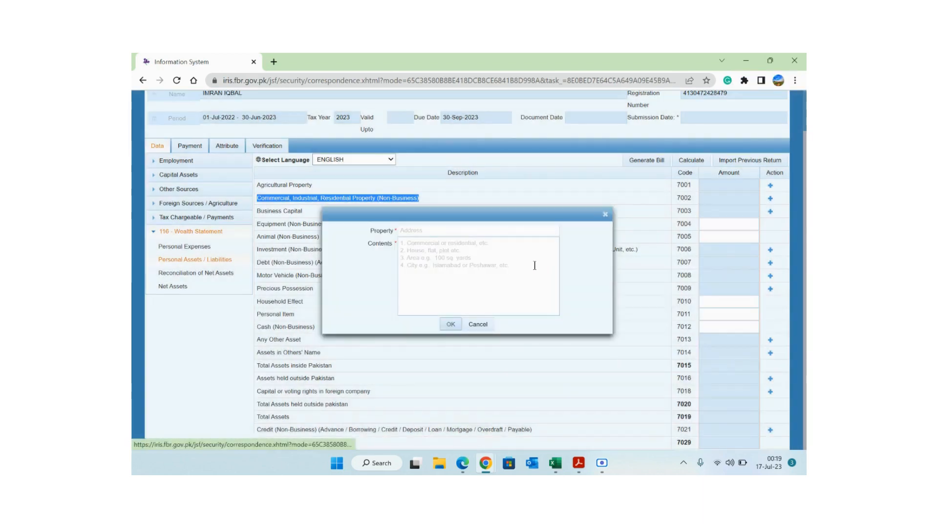
key(alt+Tab)
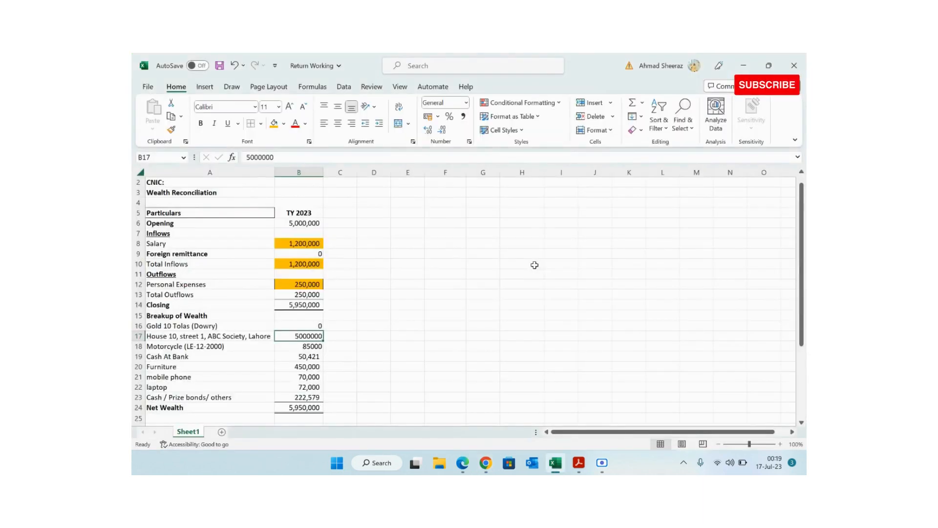
key(Left)
key(ctrl+c)
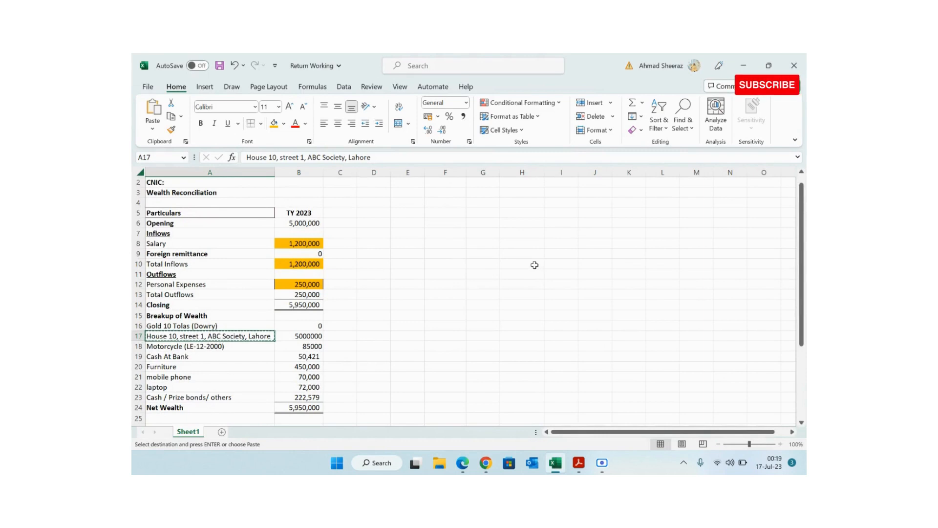
key(alt+Tab)
click(489, 249)
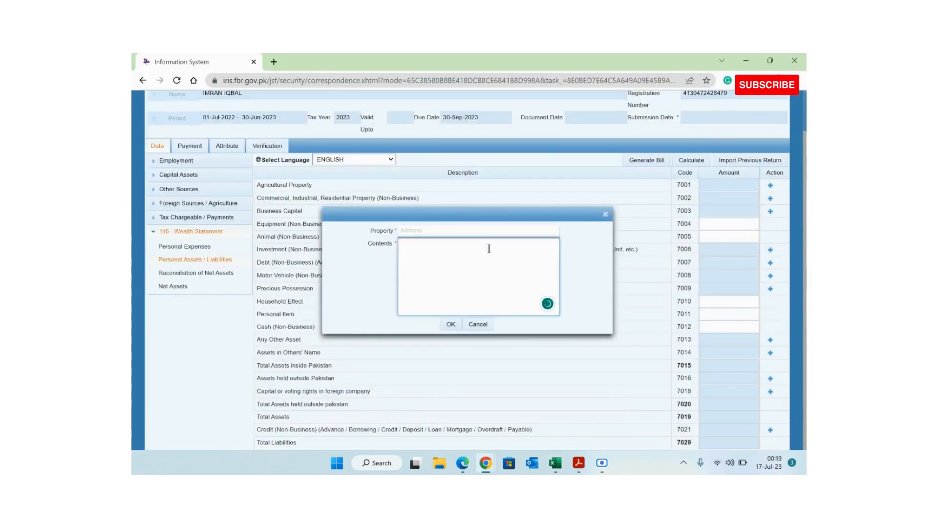
key(ctrl+v)
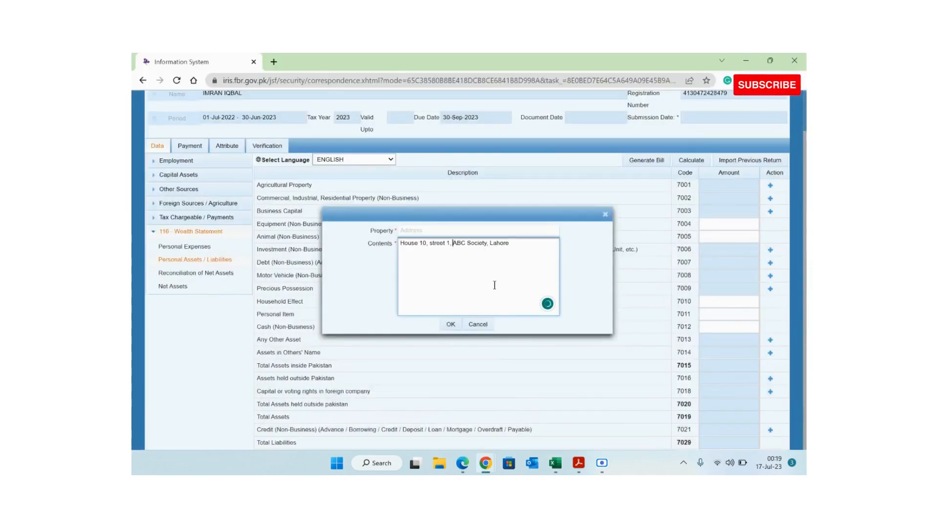
- Insert 'Residential, 5 Marla,' into Contents, paste the house and street as Property, and save
triple_click(464, 245)
key(BackSpace)
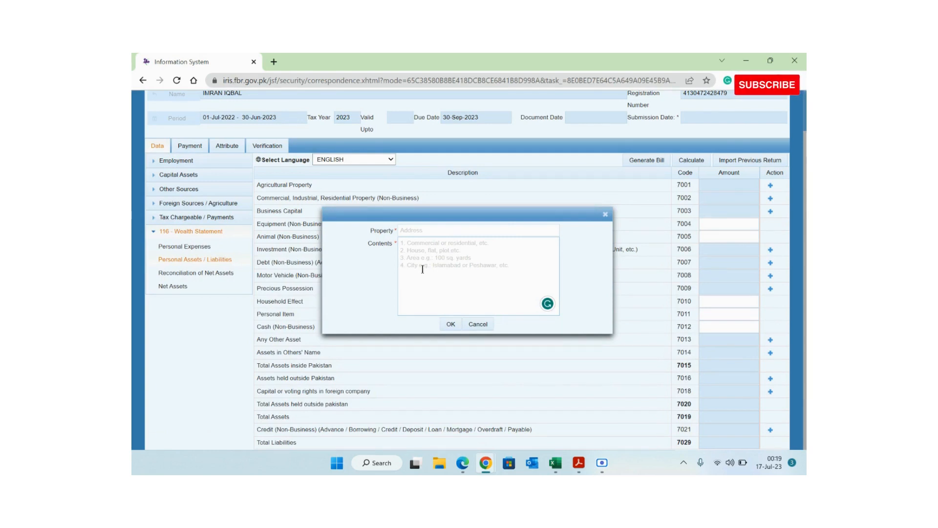
click(431, 249)
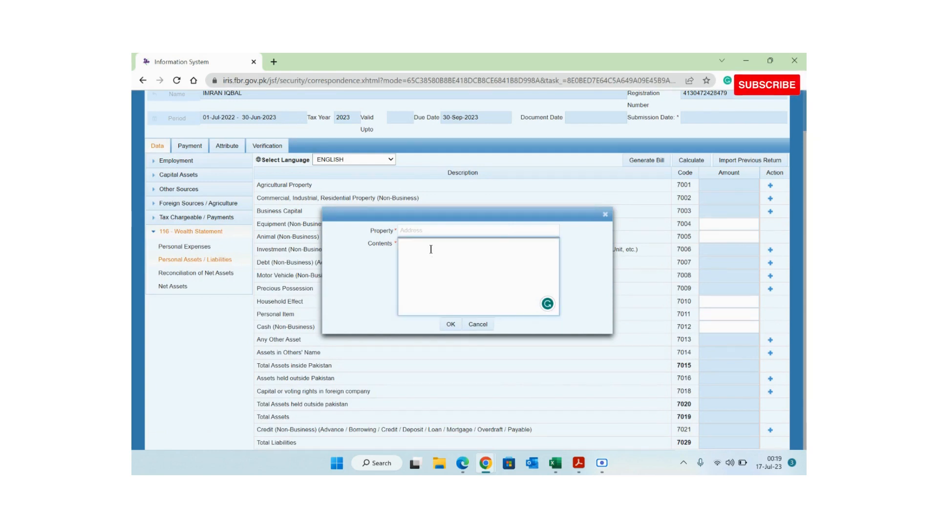
key(ctrl+v)
key(Up)
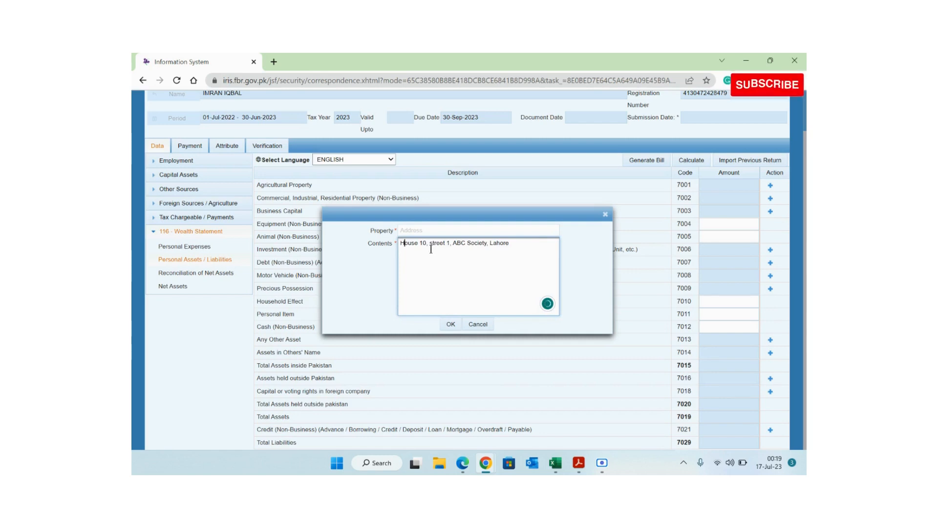
key(ctrl+Right)
key(ctrl+Right)
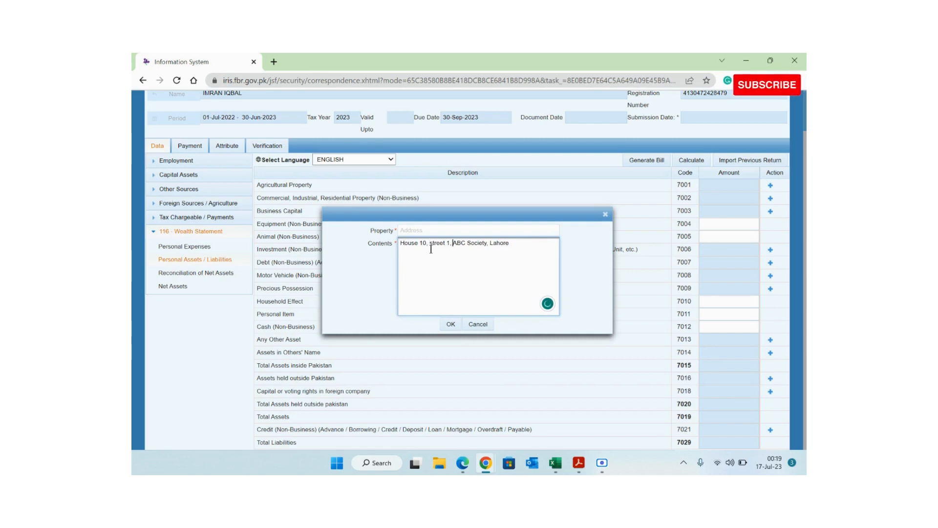
text(Res)
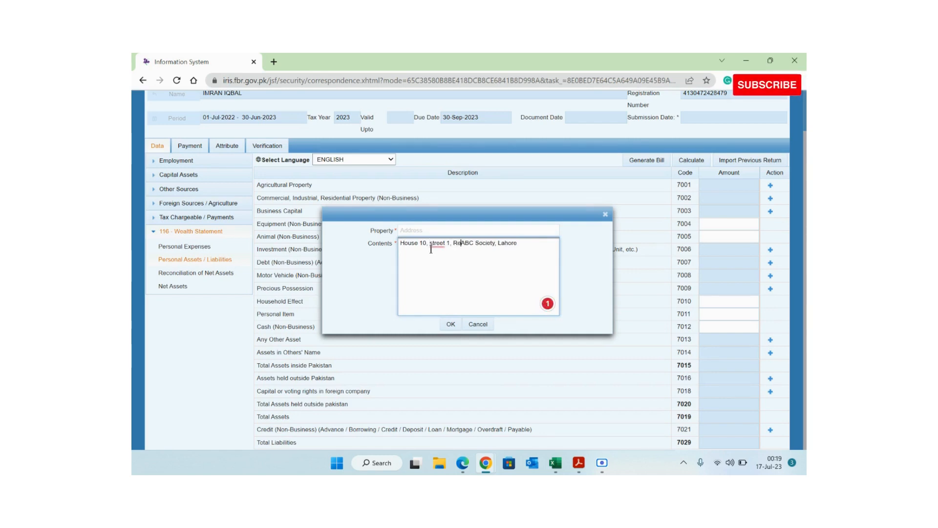
text(identia)
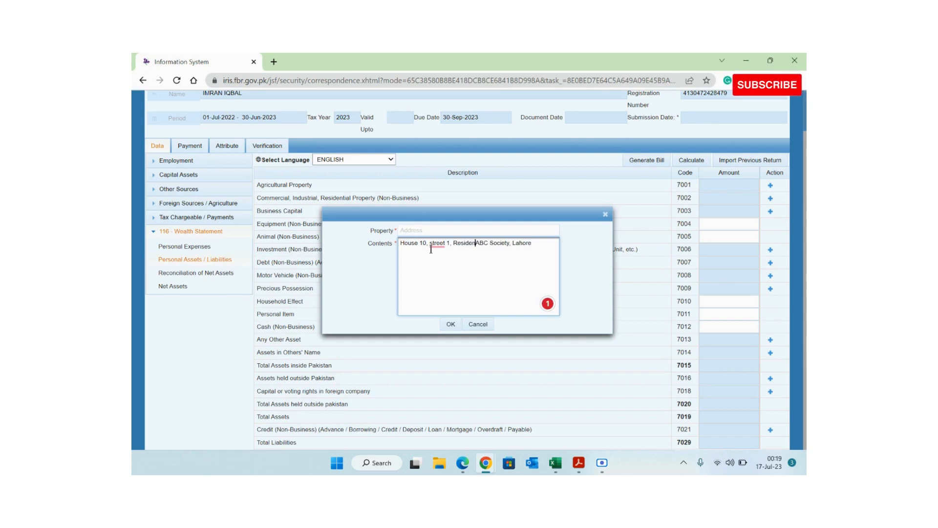
text(l, 5 M)
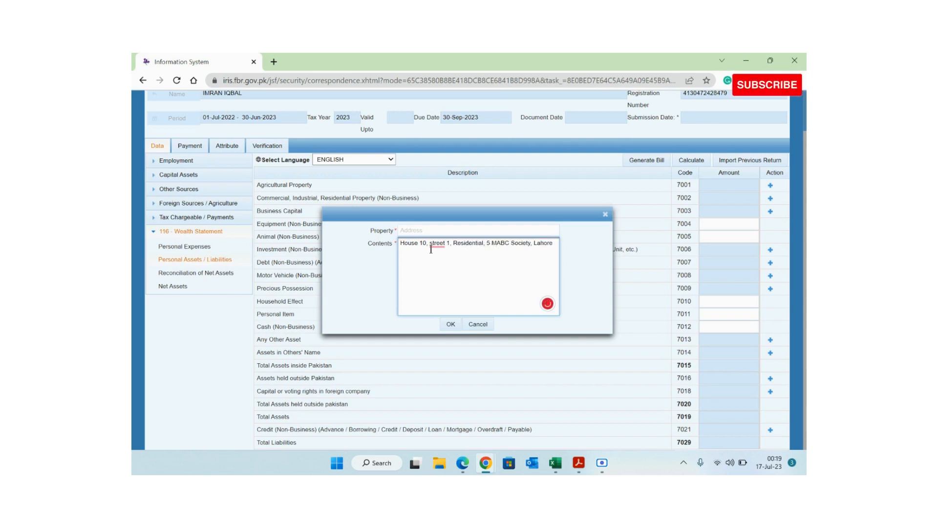
text(arla)
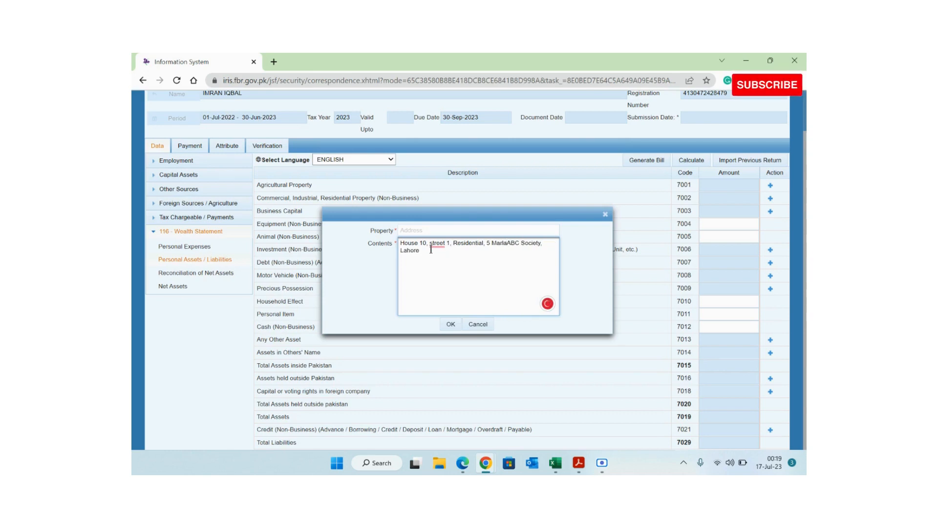
text(,)
drag(452, 244, 395, 248)
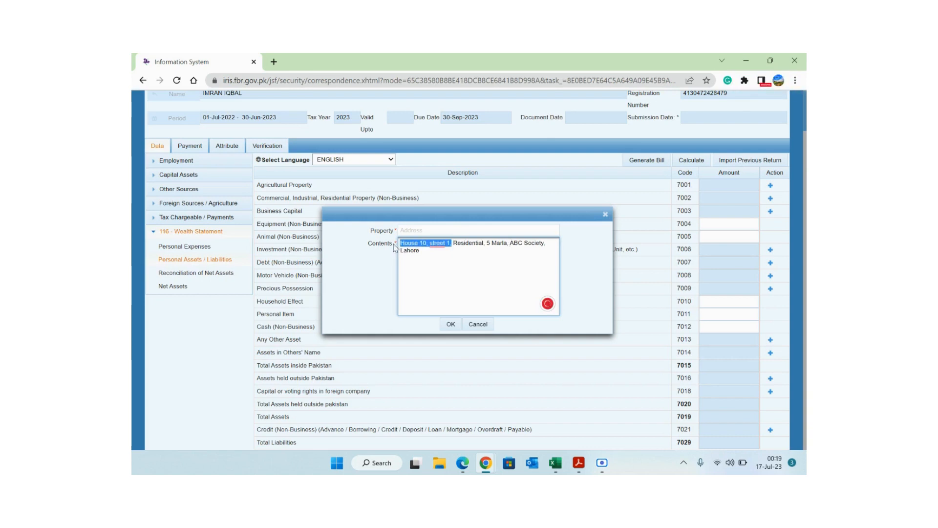
click(415, 230)
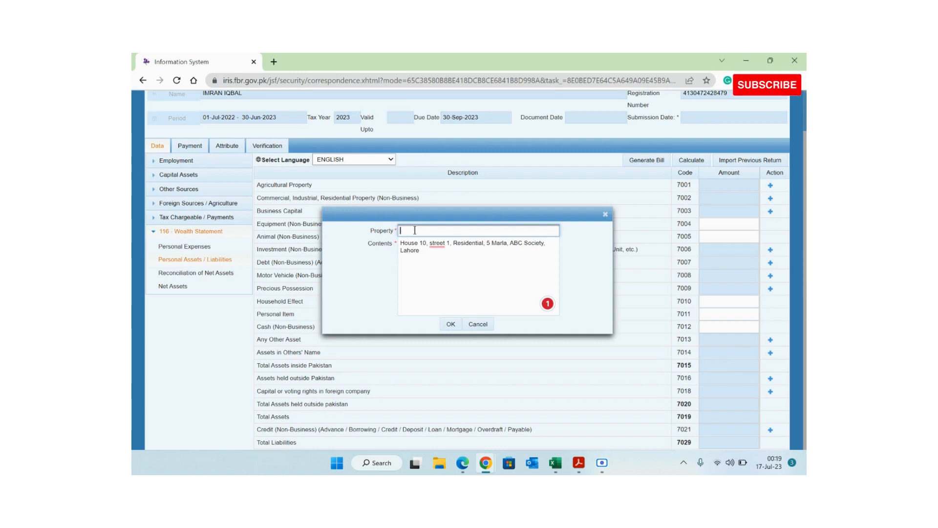
key(ctrl+v)
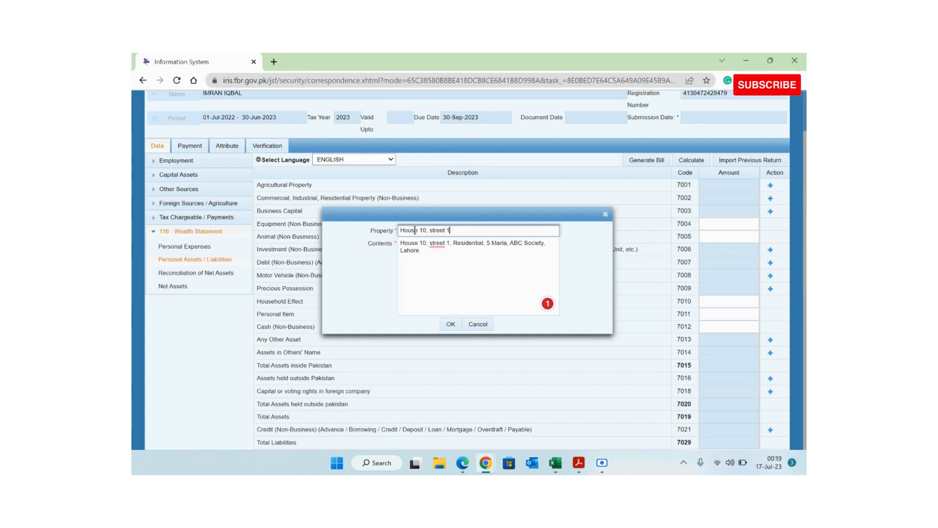
click(450, 325)
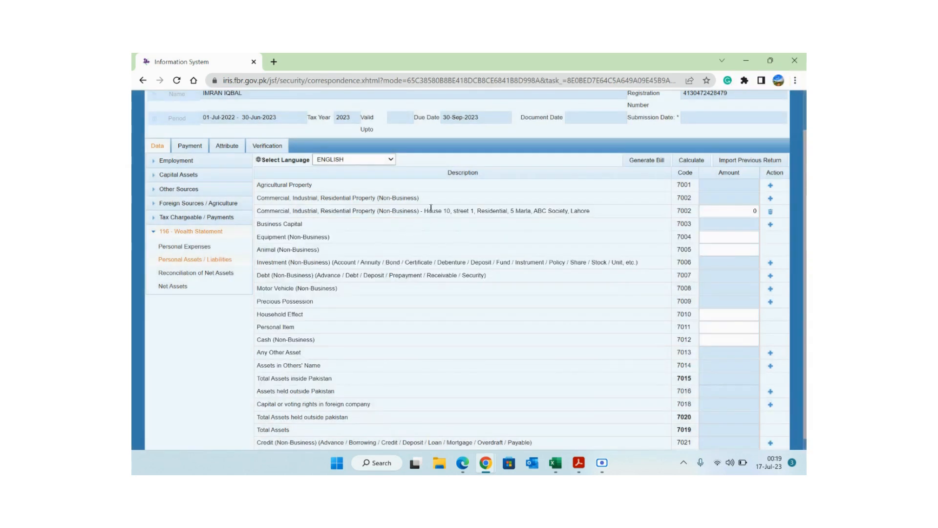
- Close the empty property entry form without saving and check the reconciliation workbook
drag(424, 211, 585, 210)
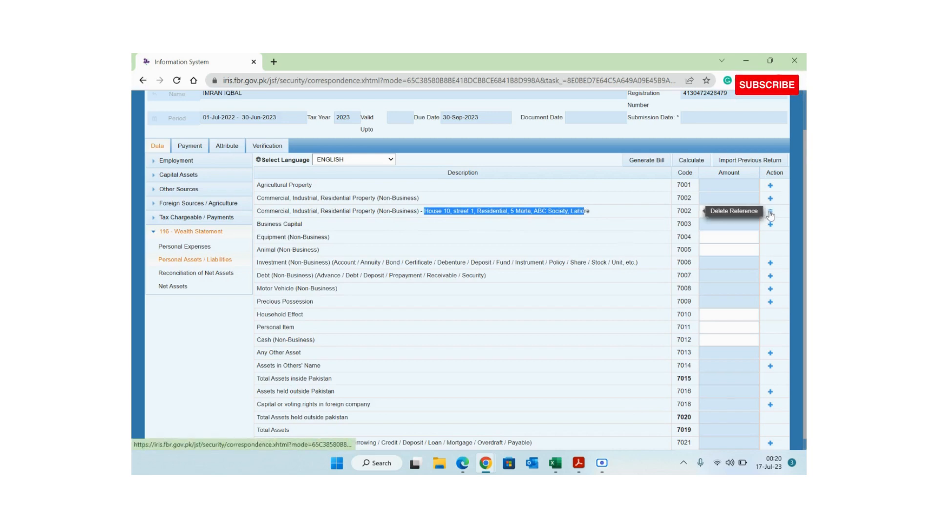
click(770, 216)
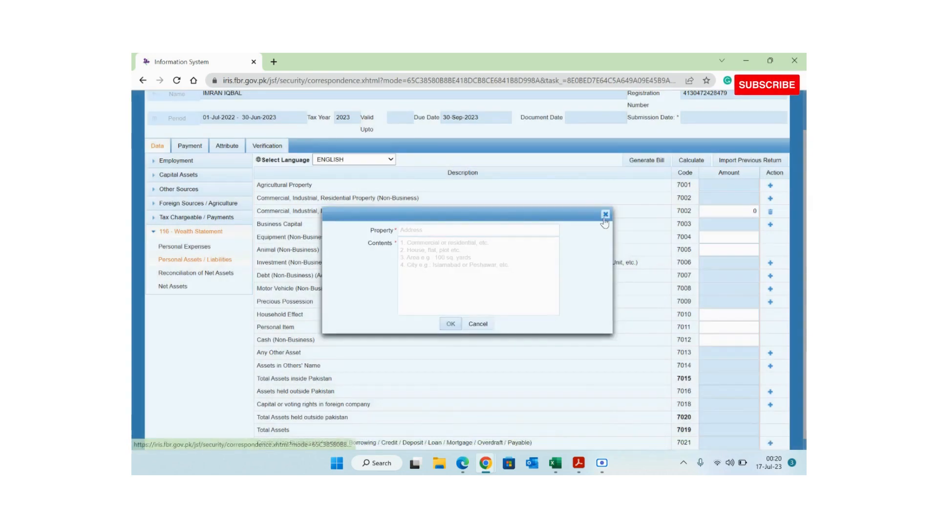
click(605, 215)
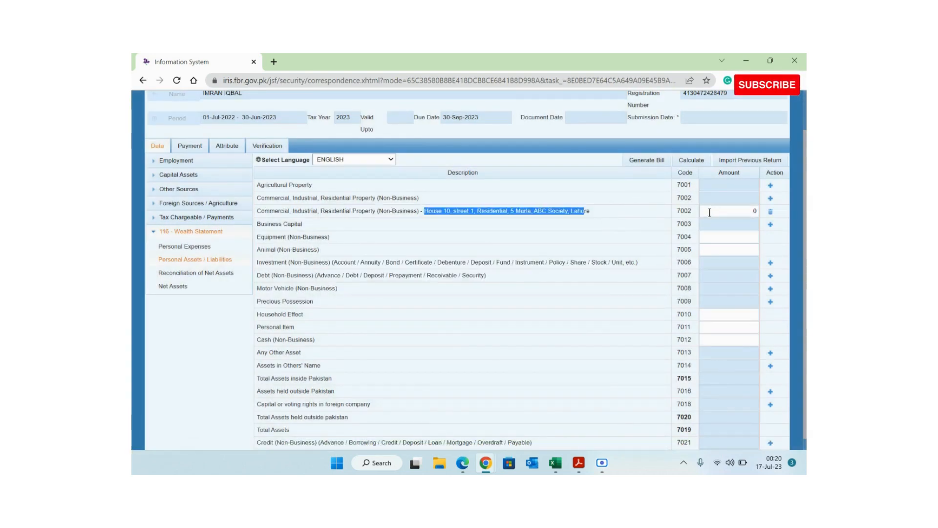
key(alt+Tab)
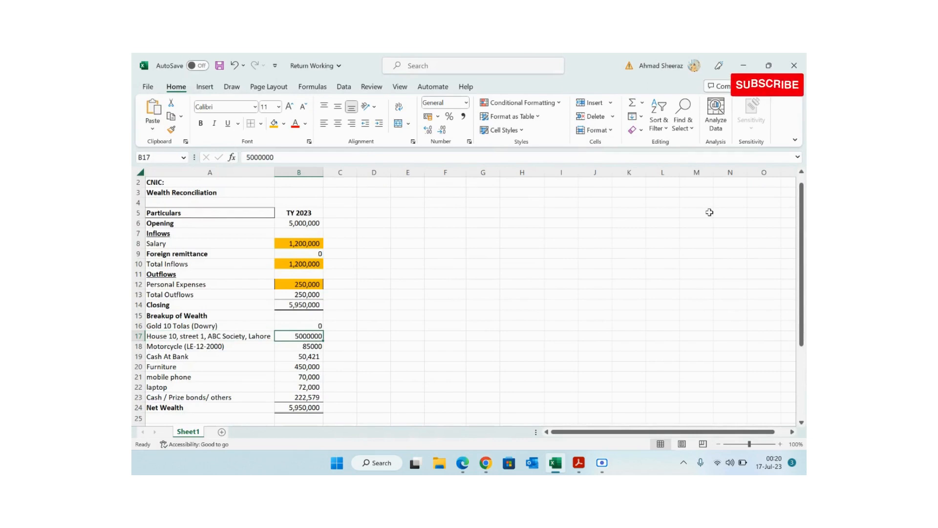
key(alt+Tab)
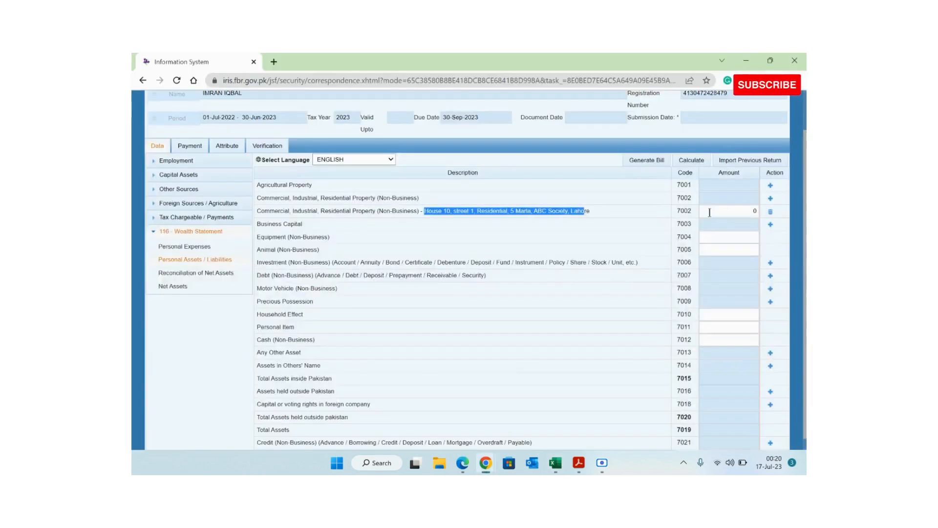
- Enter 5,000,000 as the House 10 (7002) amount and recalculate the wealth statement totals
click(749, 213)
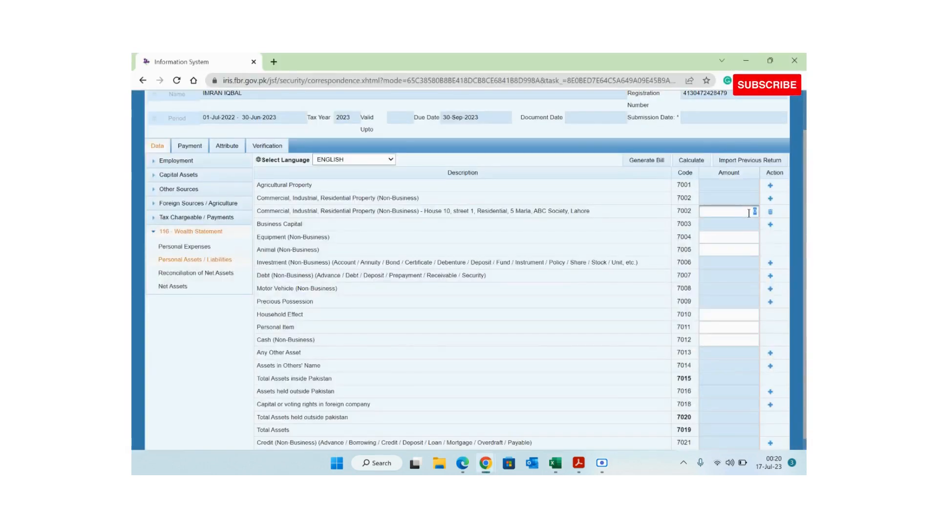
text(5000000)
click(698, 162)
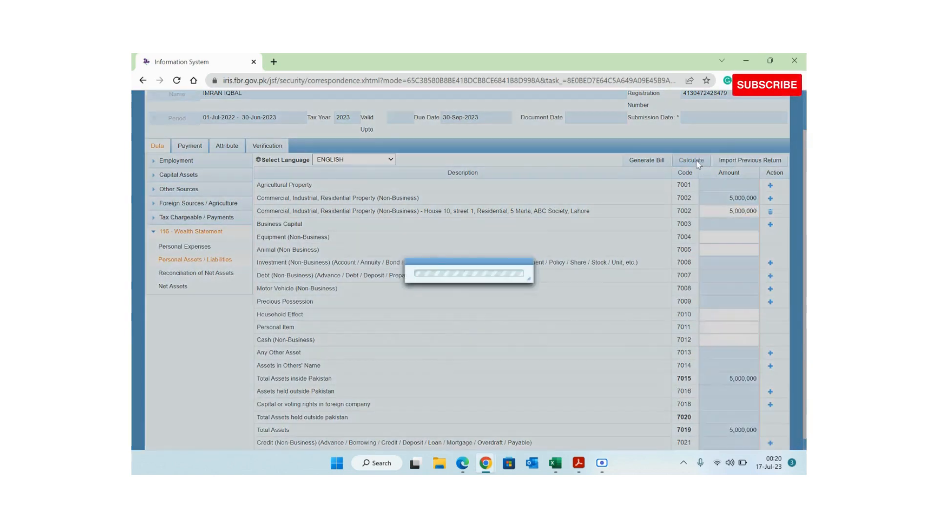
key(alt+Tab)
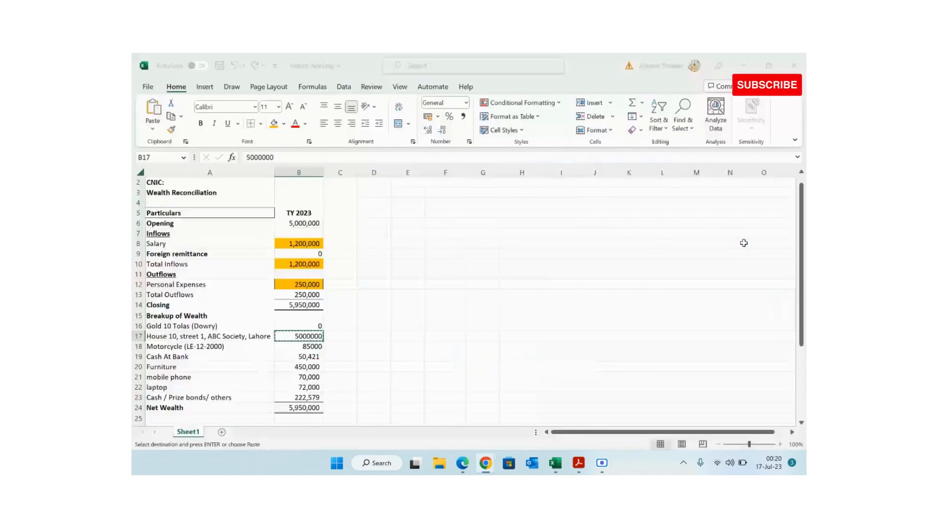
- Shade cell B17 orange to mark the house amount as entered
click(274, 124)
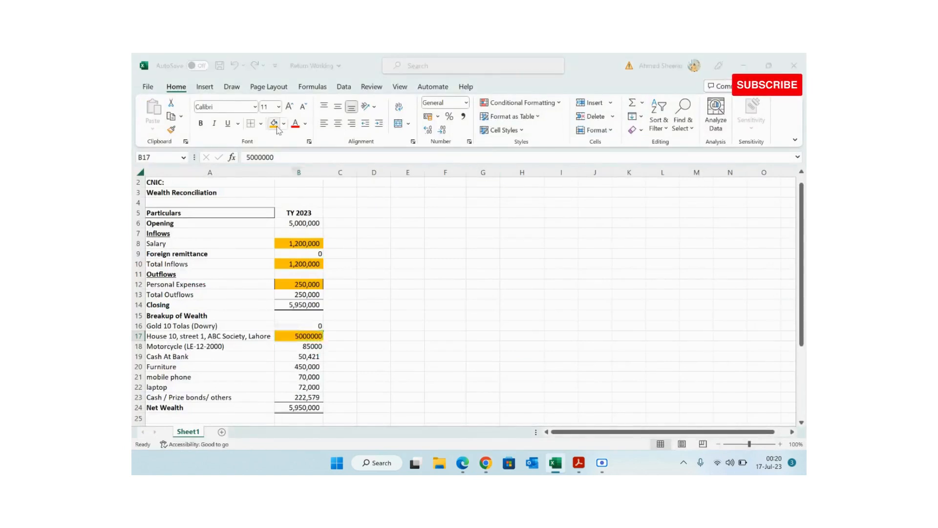
key(alt+Tab)
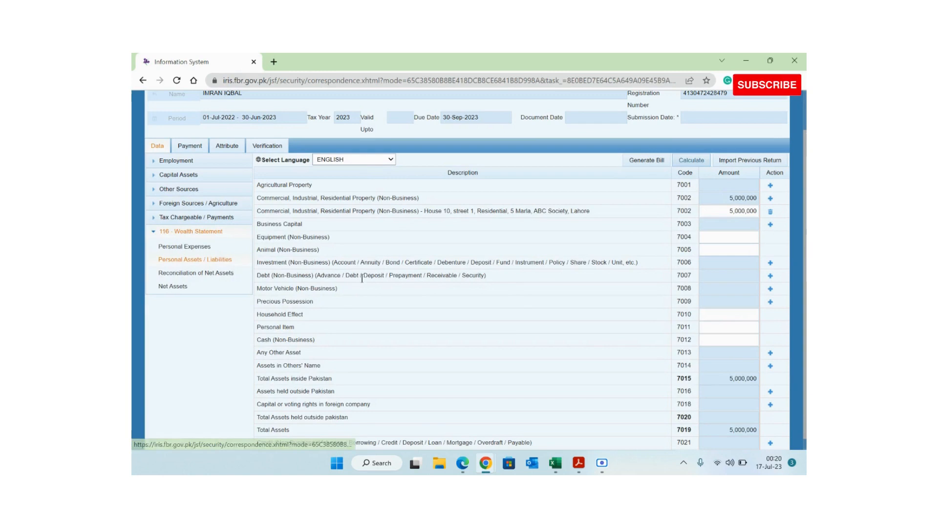
triple_click(310, 287)
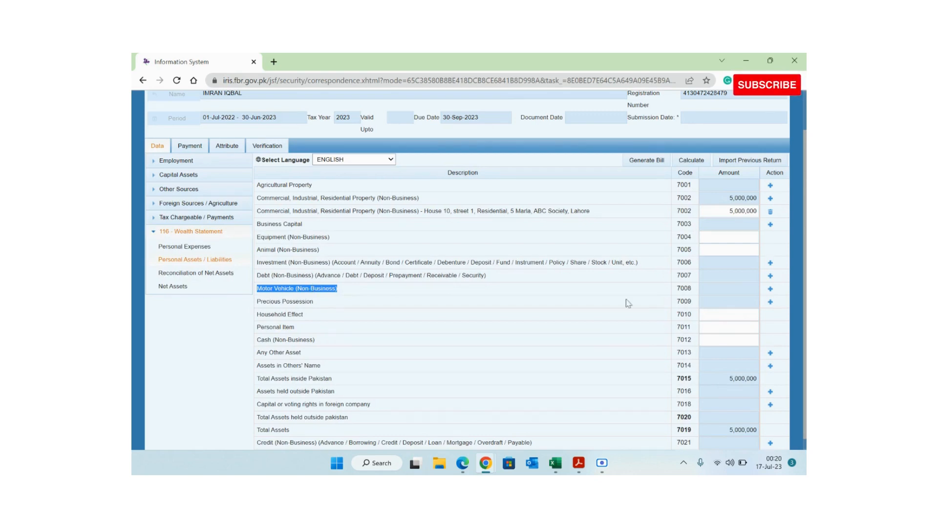
- Open a new vehicle entry form under 7008 Motor Vehicle (Non-Business)
click(770, 276)
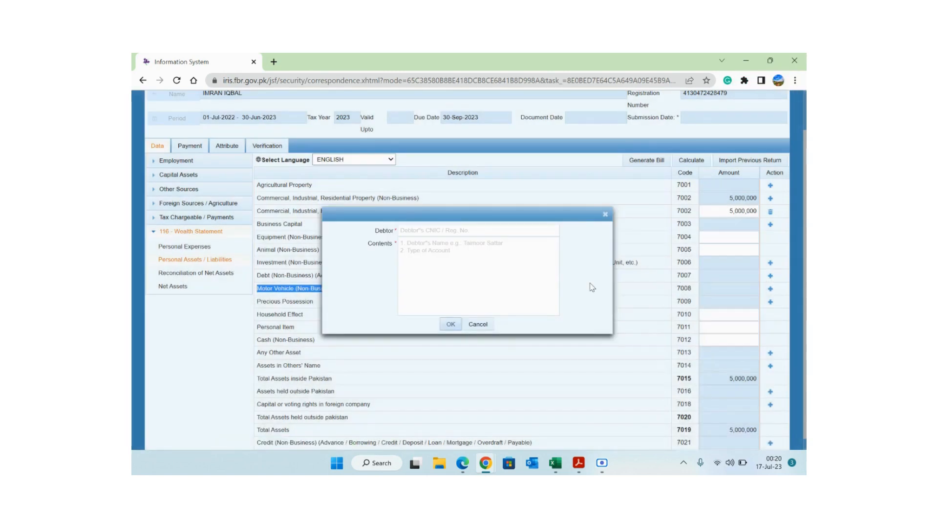
click(605, 214)
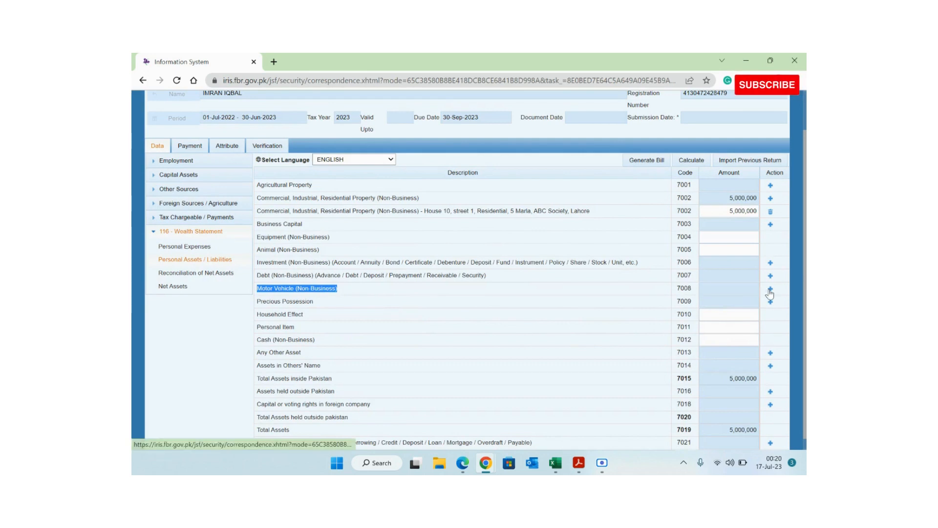
click(770, 290)
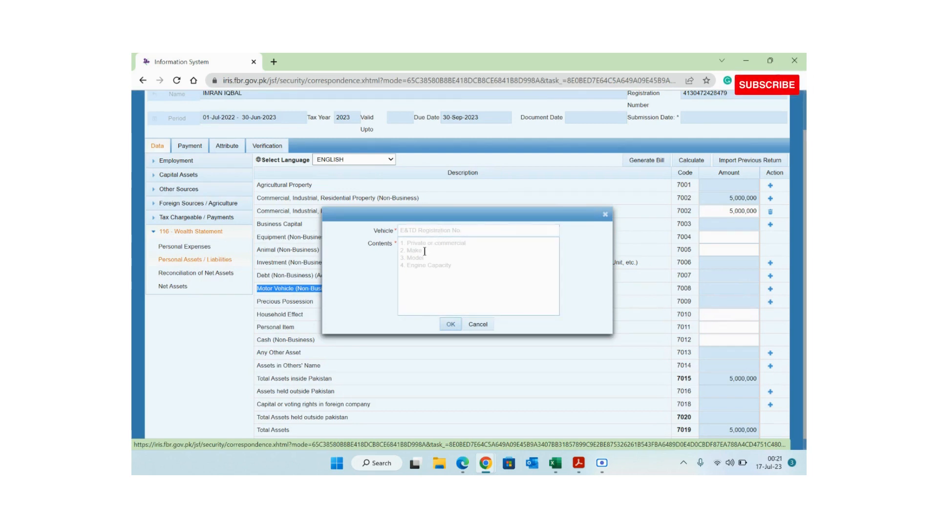
- Copy the motorcycle description from cell A18 into the Contents and Vehicle fields
key(alt+Tab)
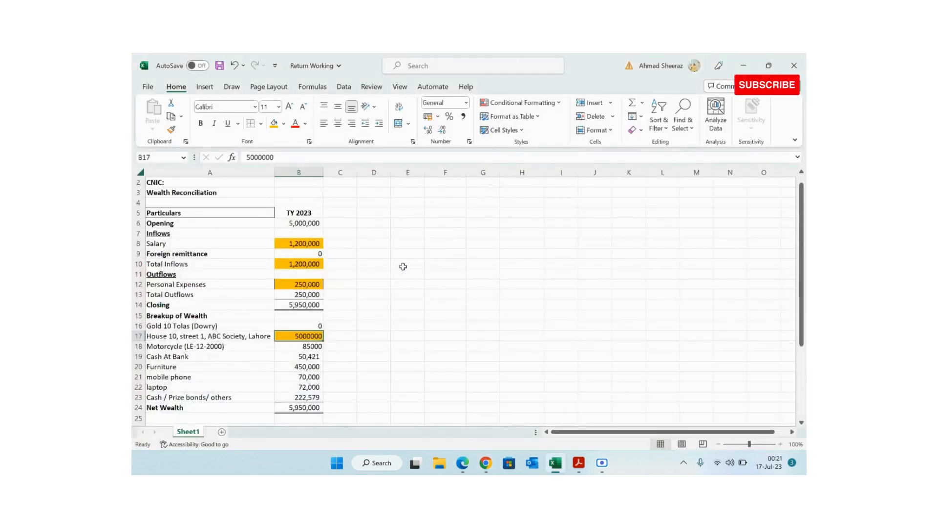
double_click(224, 346)
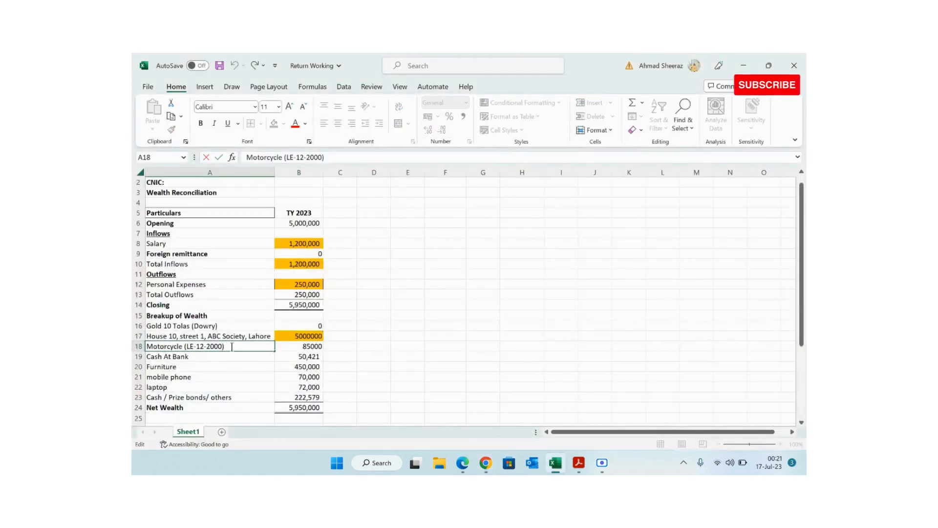
drag(225, 346, 146, 346)
key(ctrl+c)
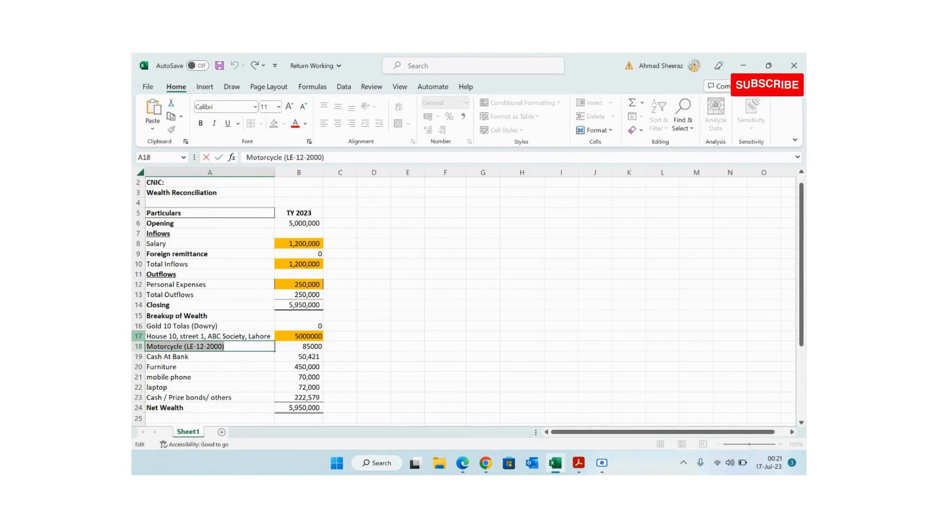
key(alt+Tab)
click(421, 273)
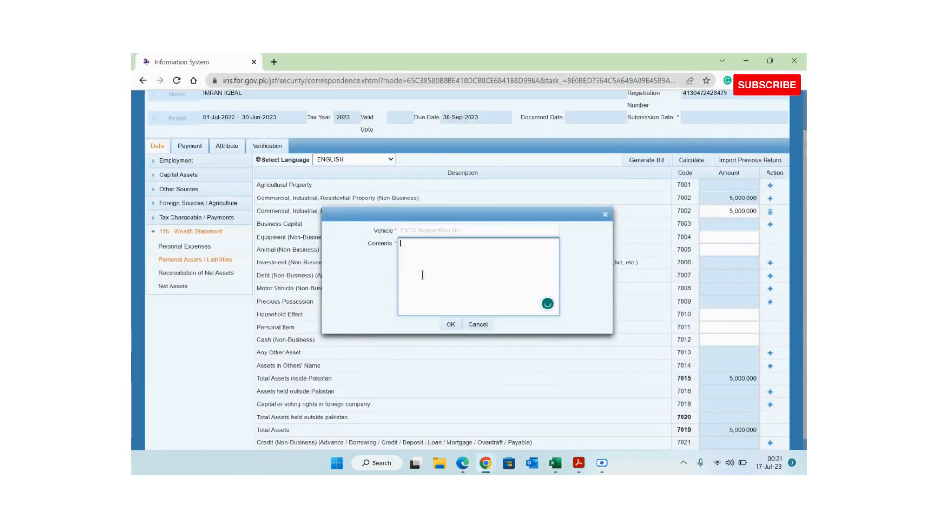
key(ctrl+v)
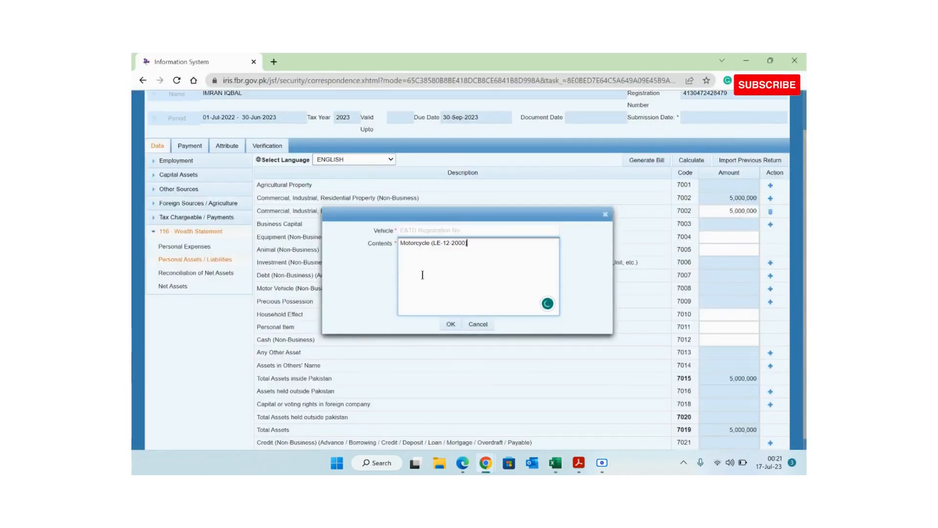
click(421, 232)
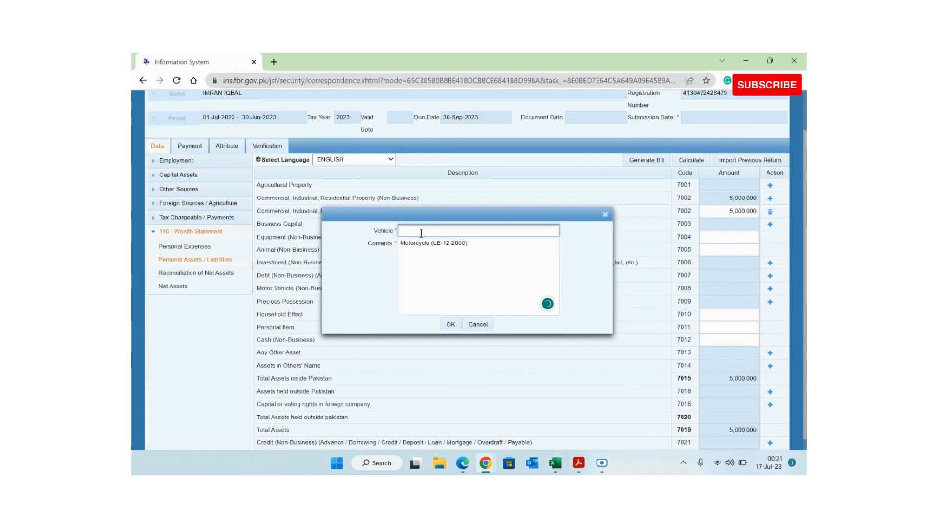
key(ctrl+v)
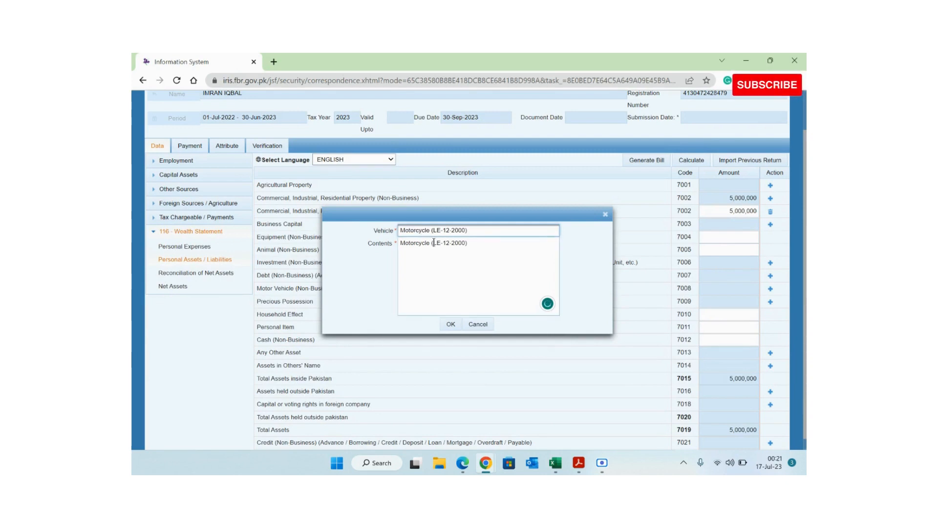
- Edit Contents to read Motorcycle, CD-70, Atlas Honda, and move the form lower
click(433, 243)
key(BackSpace)
key(BackSpace)
key(BackSpace)
key(BackSpace)
key(BackSpace)
key(BackSpace)
key(BackSpace)
key(BackSpace)
key(BackSpace)
key(BackSpace)
key(BackSpace)
key(BackSpace)
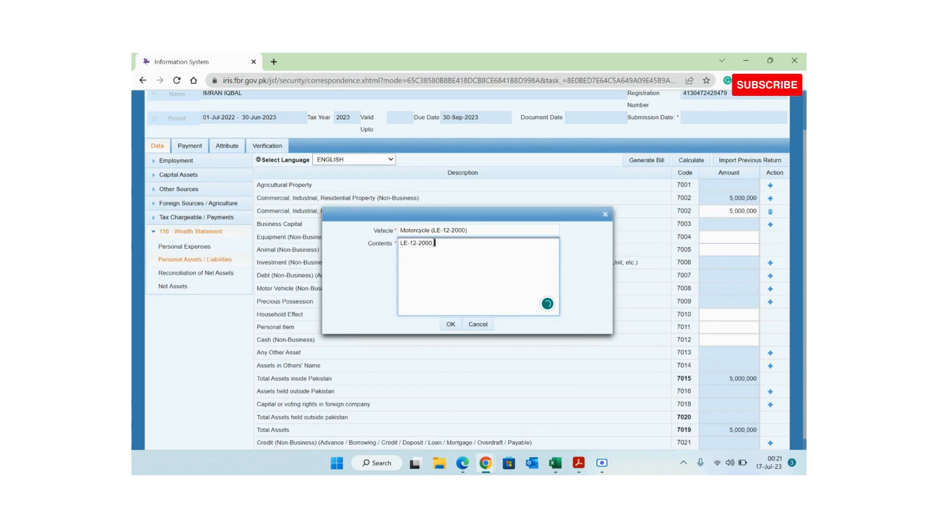
text(Mot)
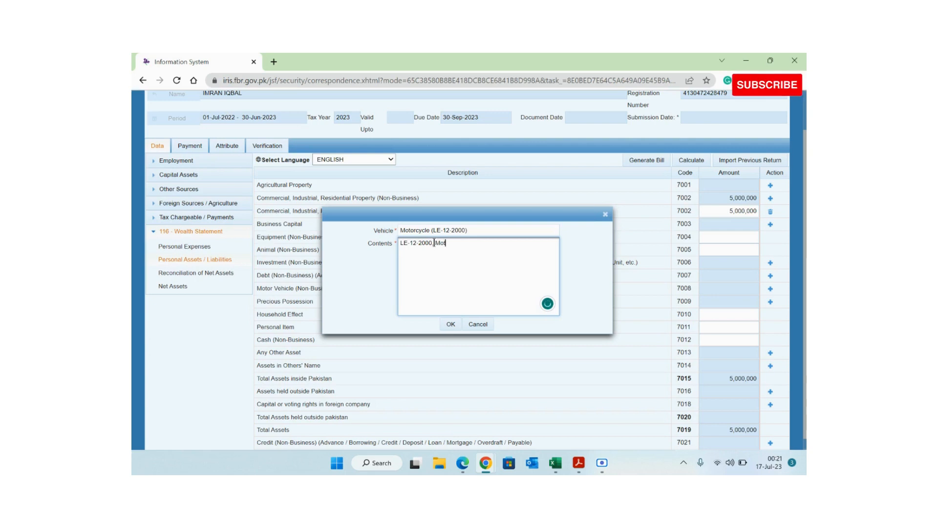
text(orcy)
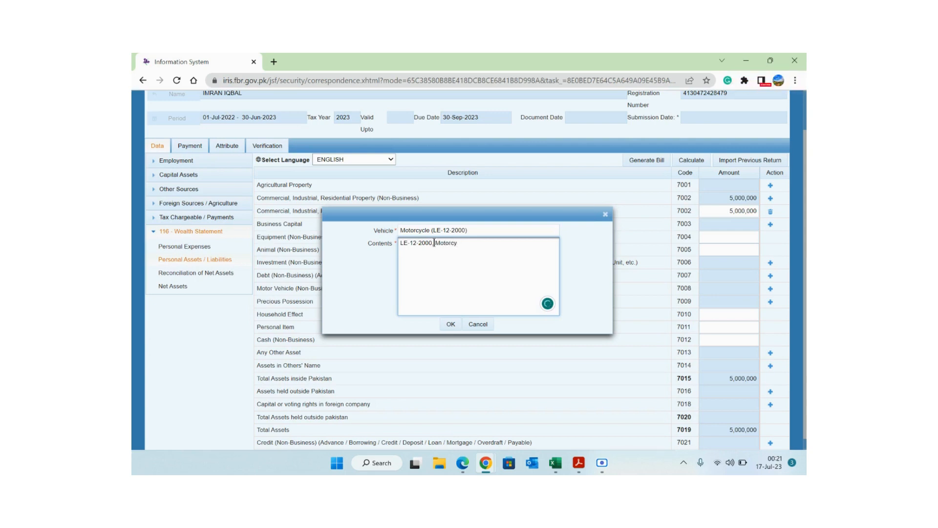
text(le)
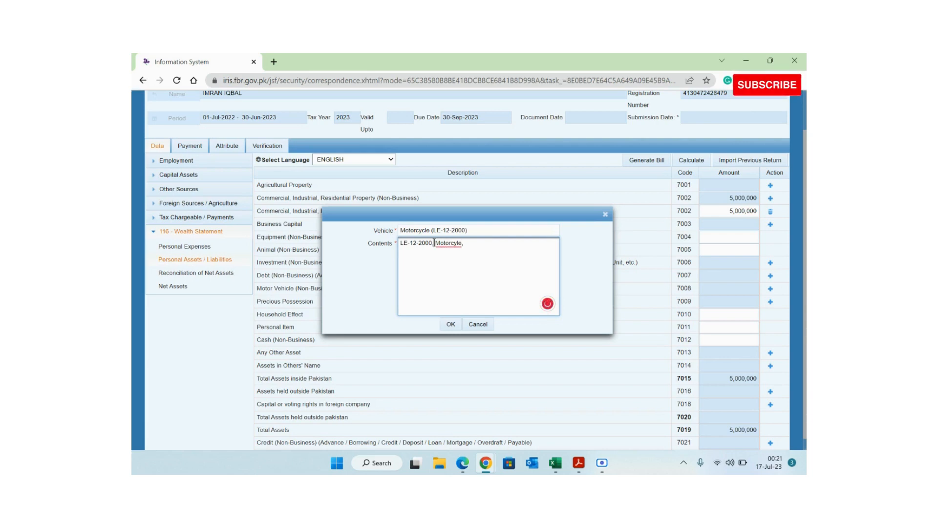
text(, CD-)
text(70, )
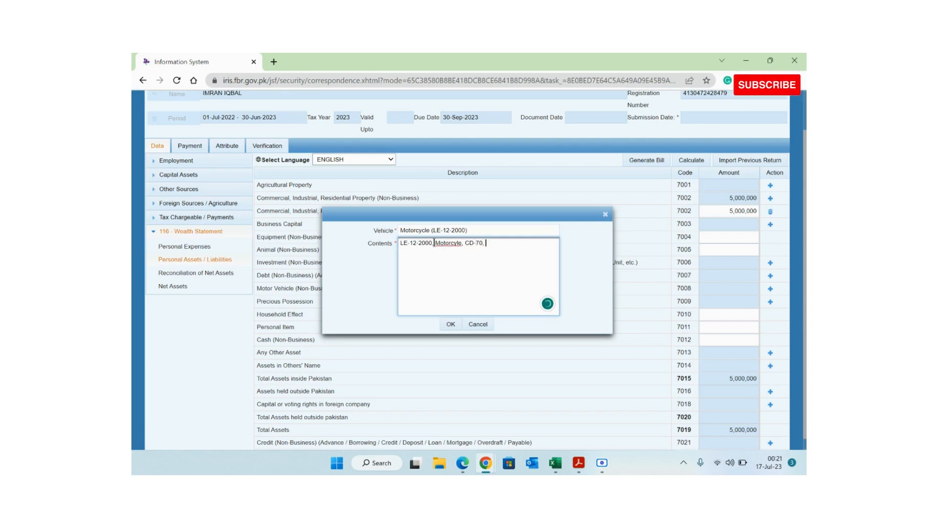
text(HA)
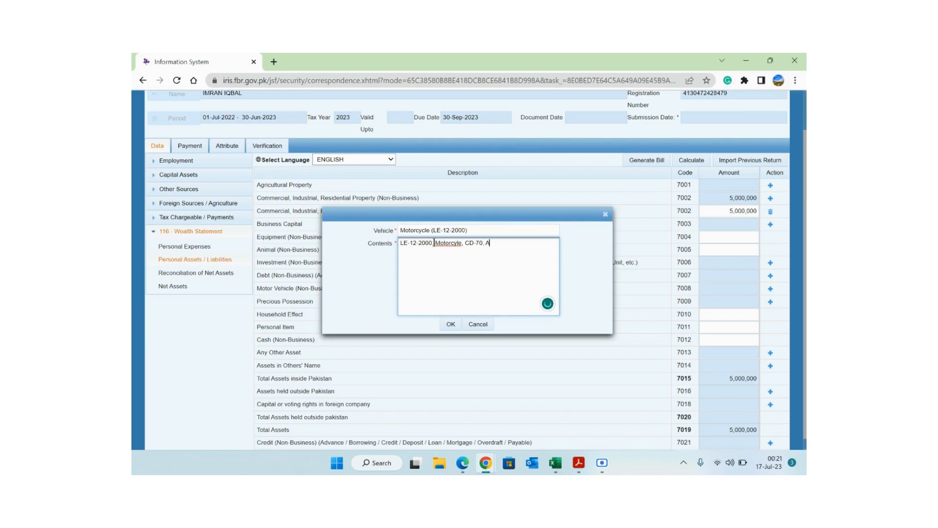
text(t)
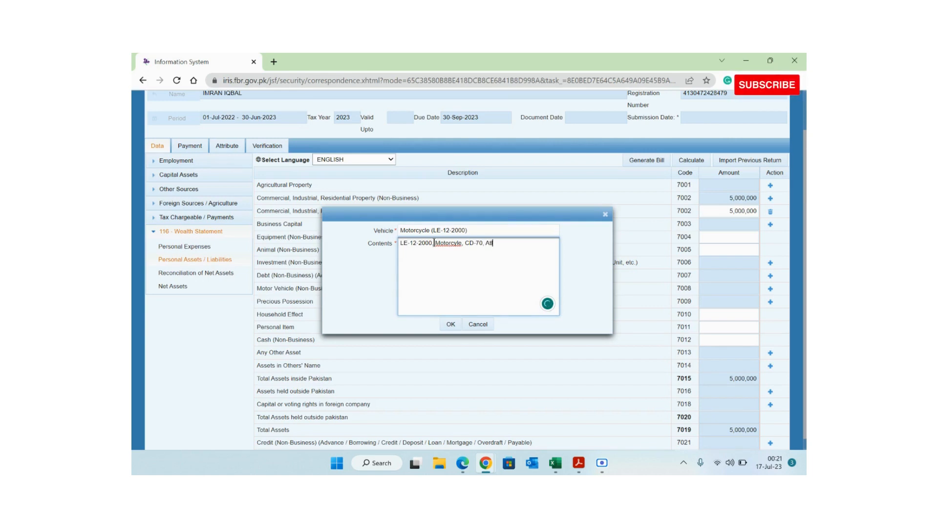
text(las H)
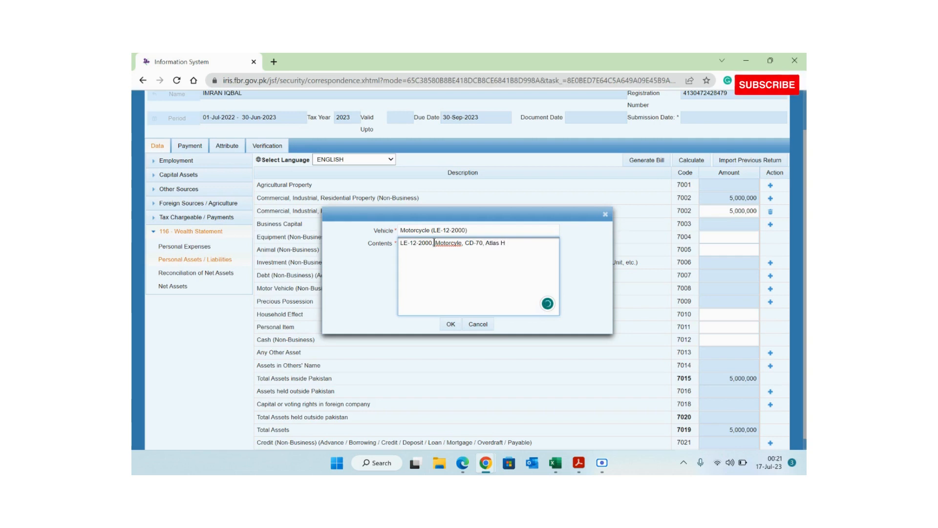
text(onda)
click(439, 232)
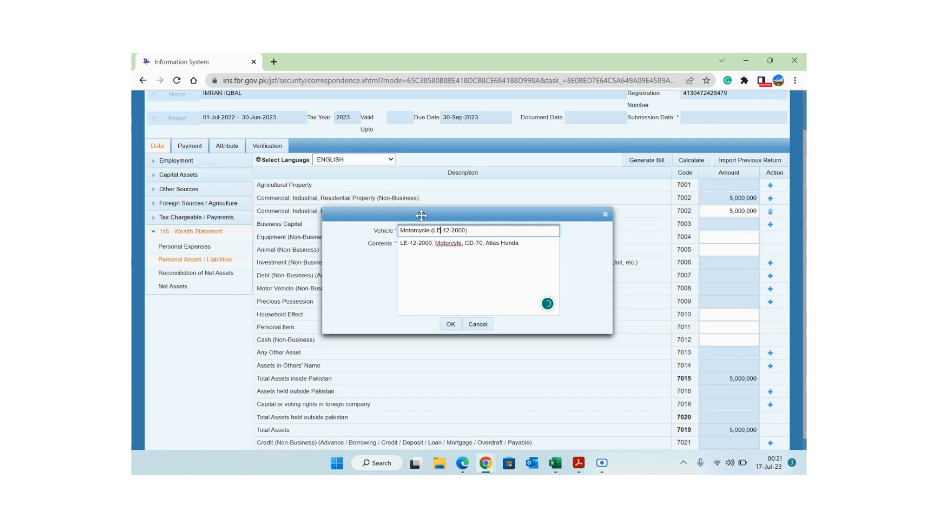
drag(423, 209, 453, 317)
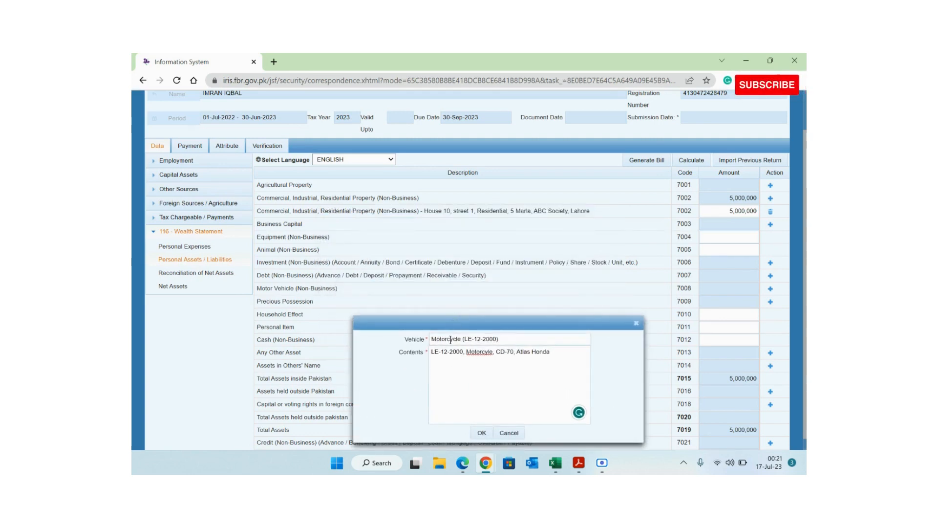
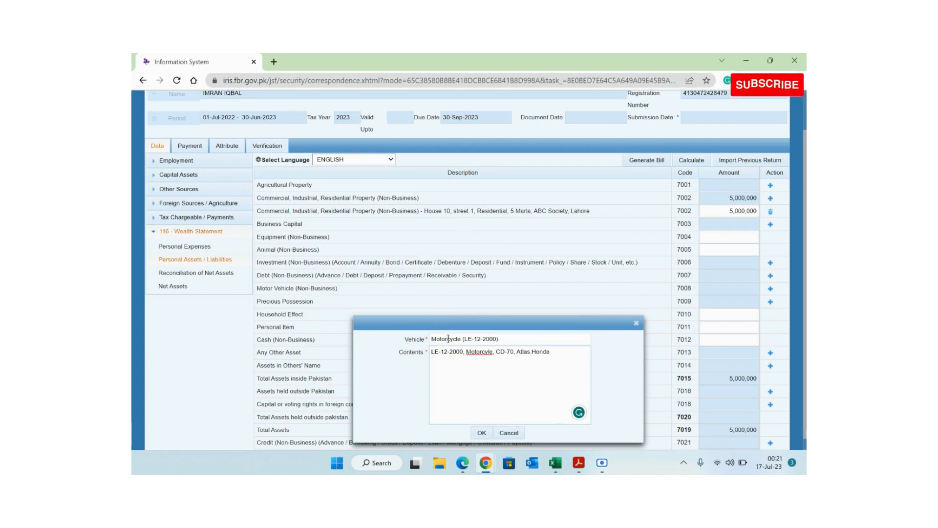
- Review the Vehicle and Contents text for the CD-70 Atlas Honda motorcycle and add the entry
drag(433, 339, 499, 339)
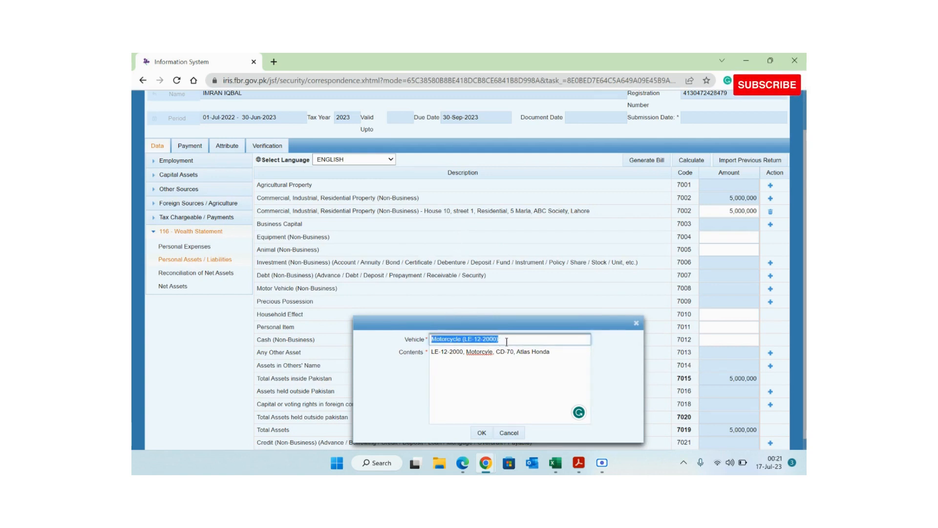
drag(423, 323, 347, 227)
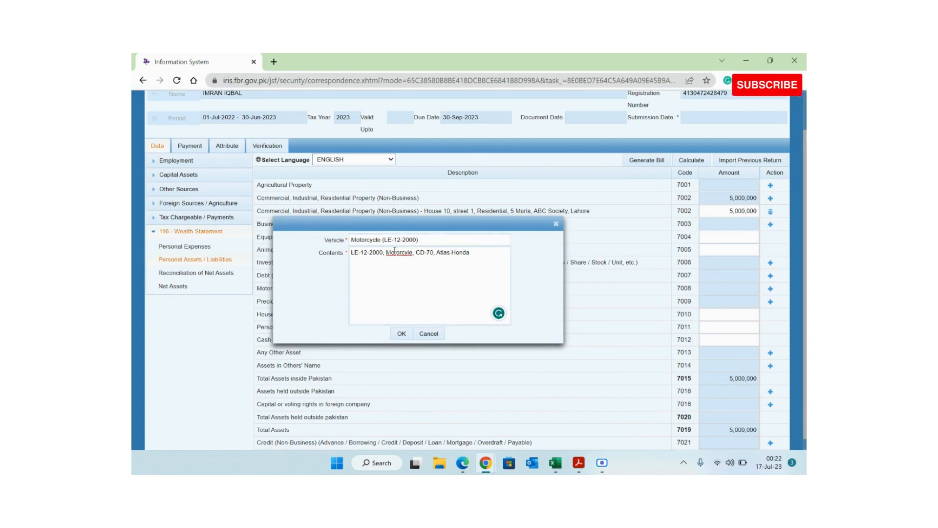
drag(352, 252, 472, 275)
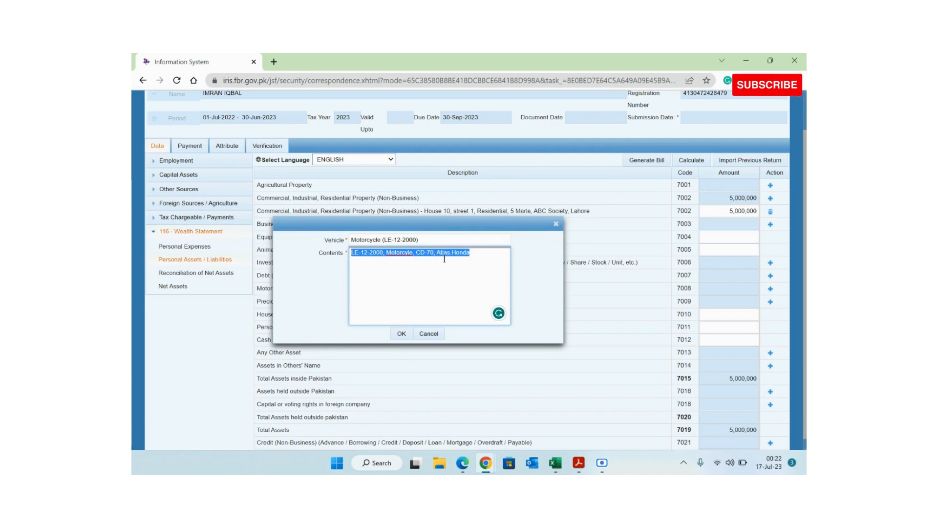
click(336, 281)
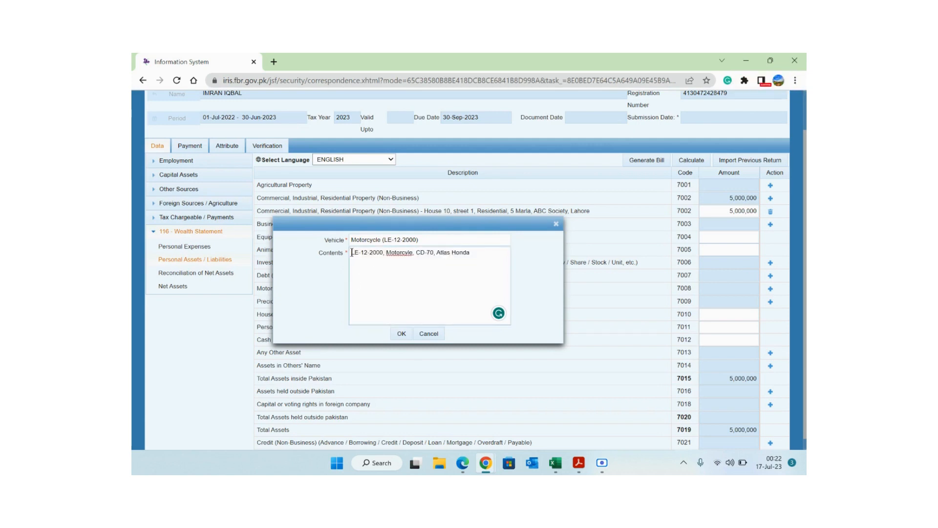
drag(351, 252, 510, 252)
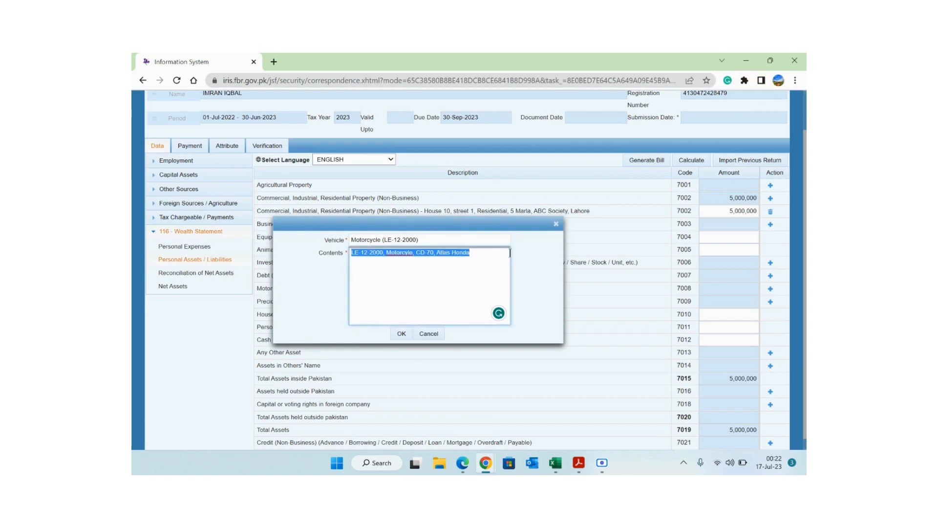
double_click(360, 239)
click(400, 333)
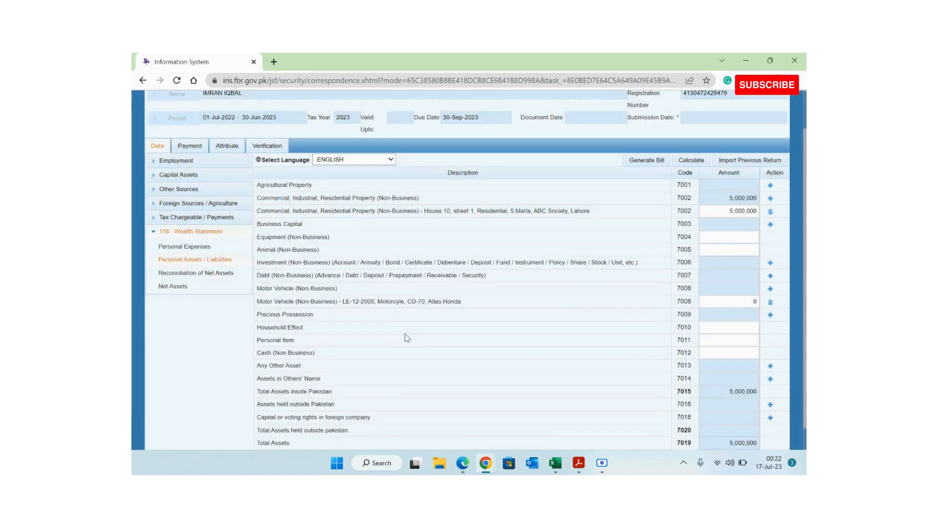
- Copy 85,000 from B18 into the motorcycle's 7008 amount and recalculate totals to 5,085,000
drag(339, 301, 437, 317)
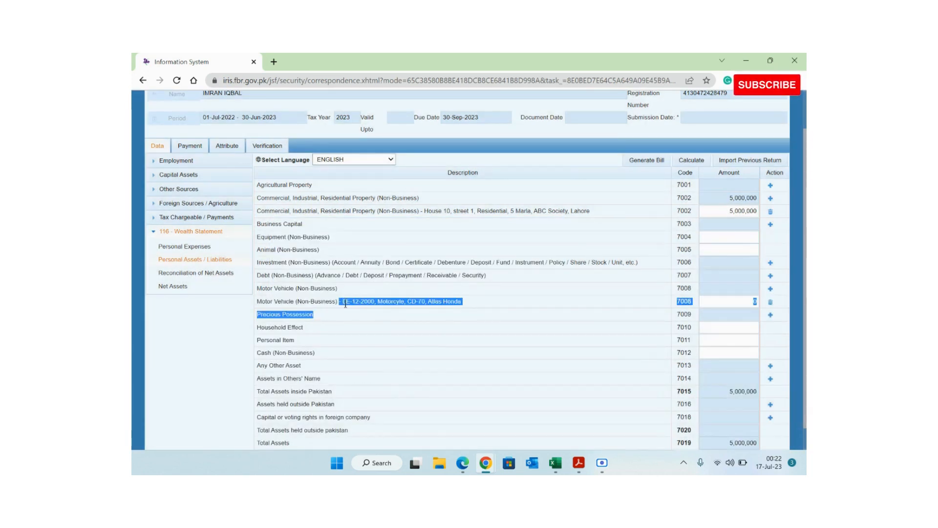
key(alt+Tab)
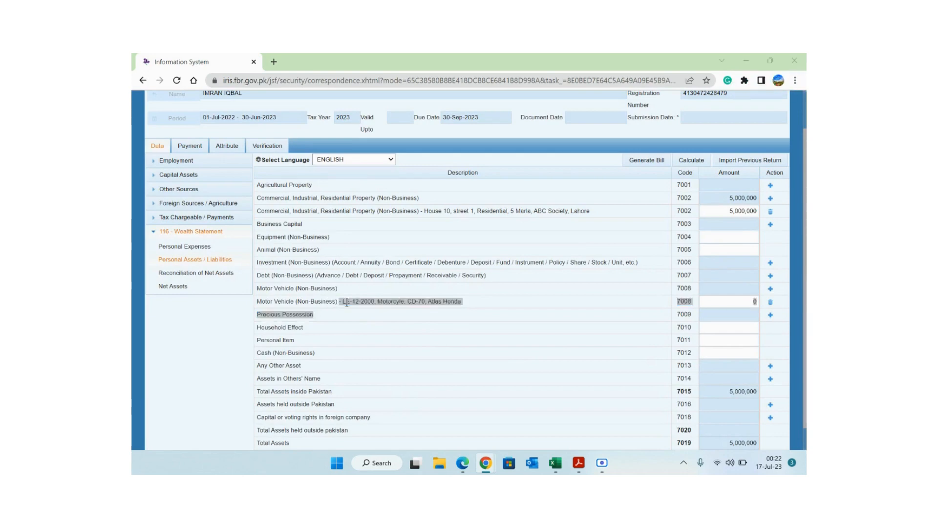
key(Escape)
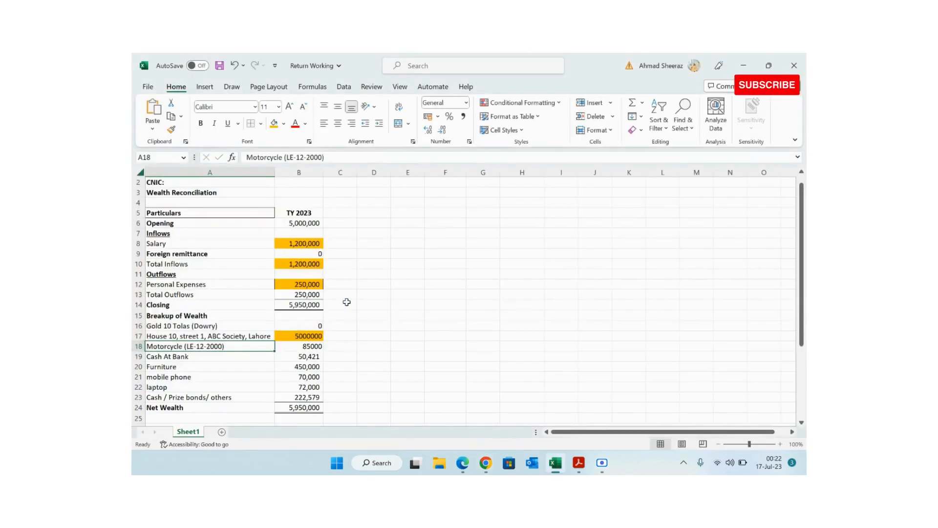
key(Right)
key(ctrl+c)
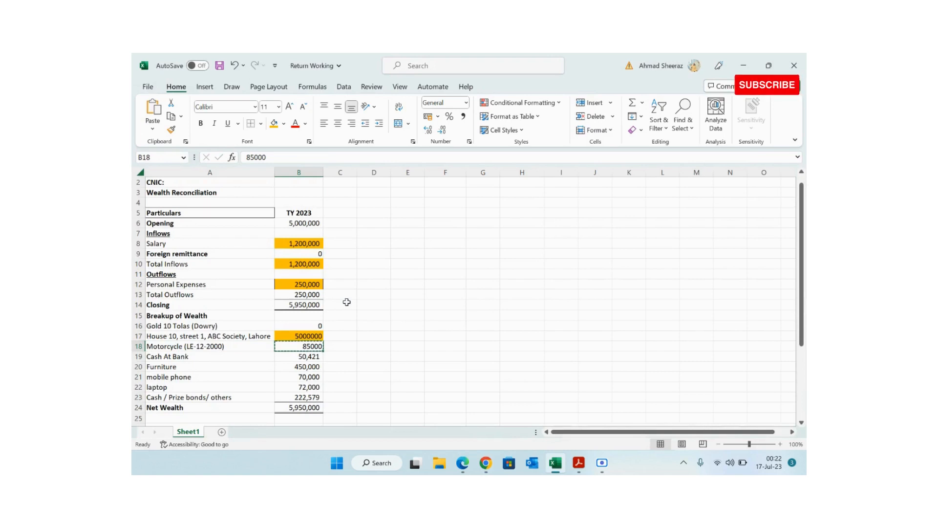
key(alt+Tab)
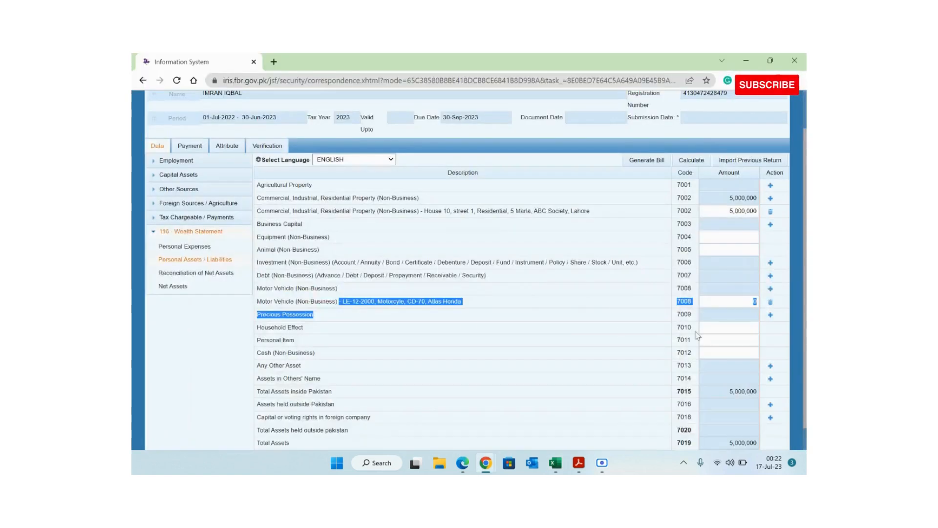
click(747, 302)
key(ctrl+v)
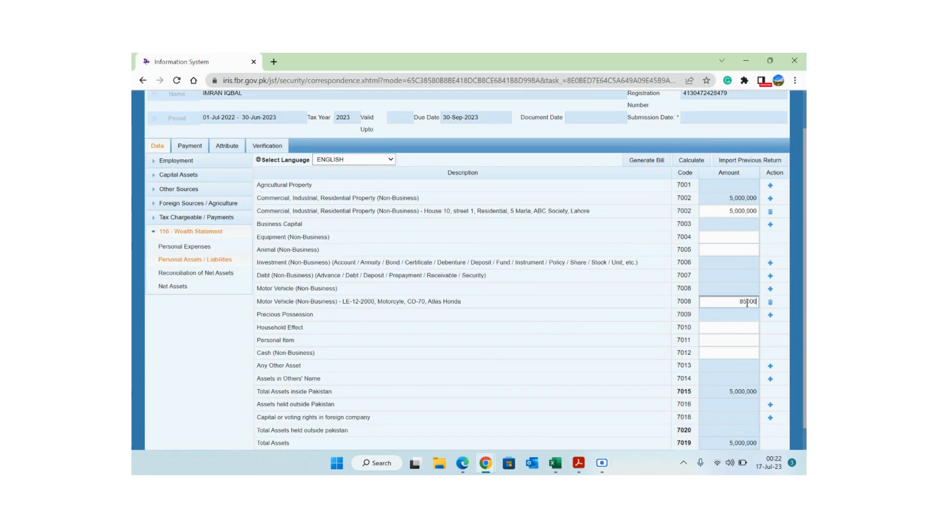
click(693, 163)
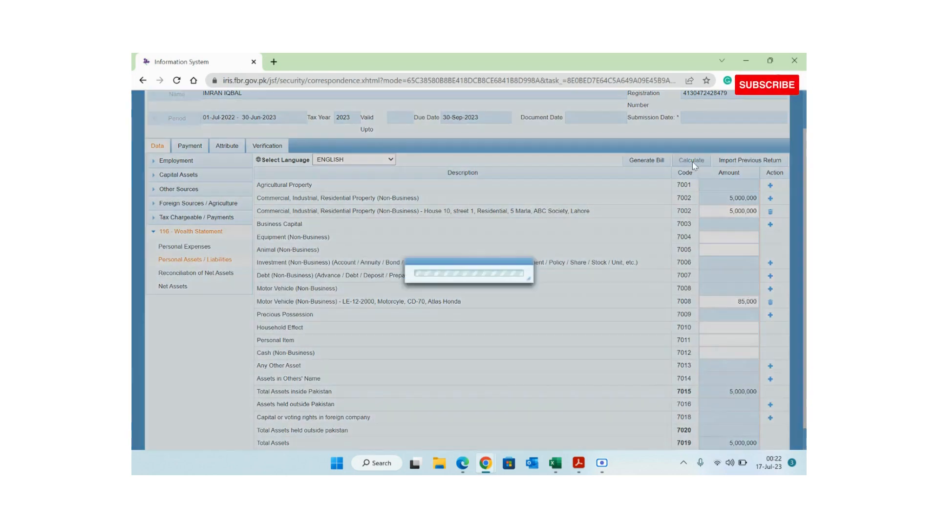
key(alt+Tab)
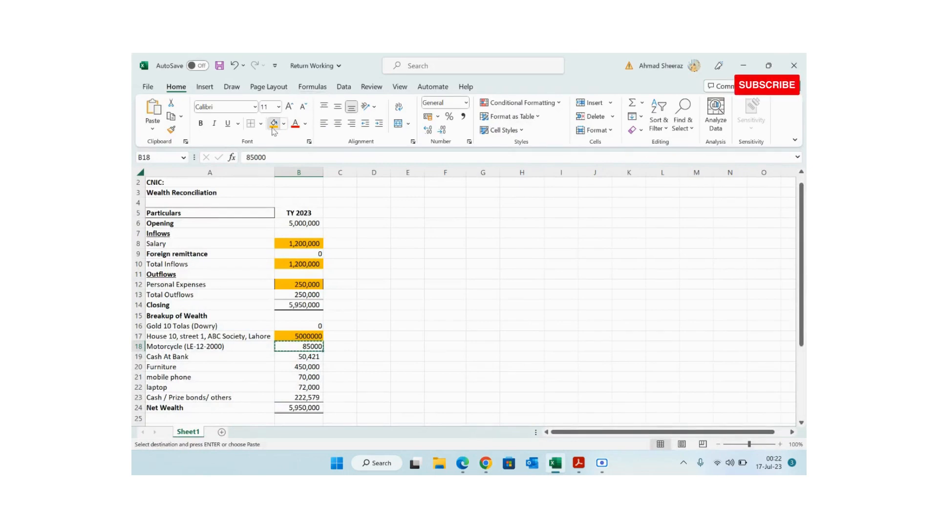
key(Escape)
key(alt+Tab)
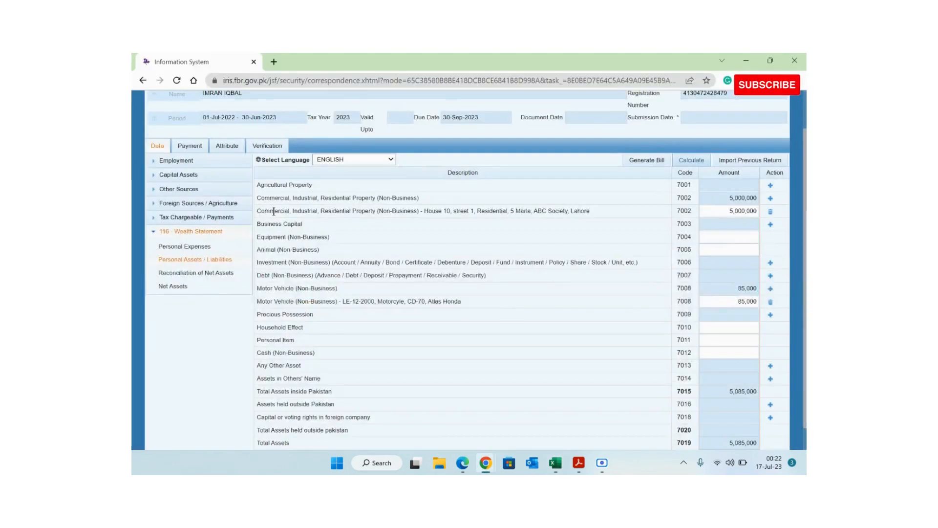
- Add a 7013 Any Other Asset line described 'Cash at Bank / Prize Bonds'
click(770, 366)
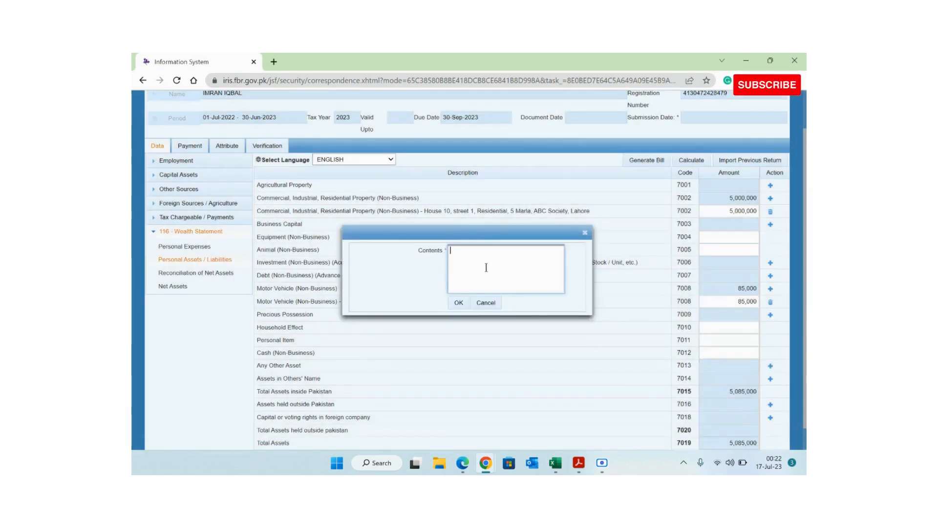
text(Cah )
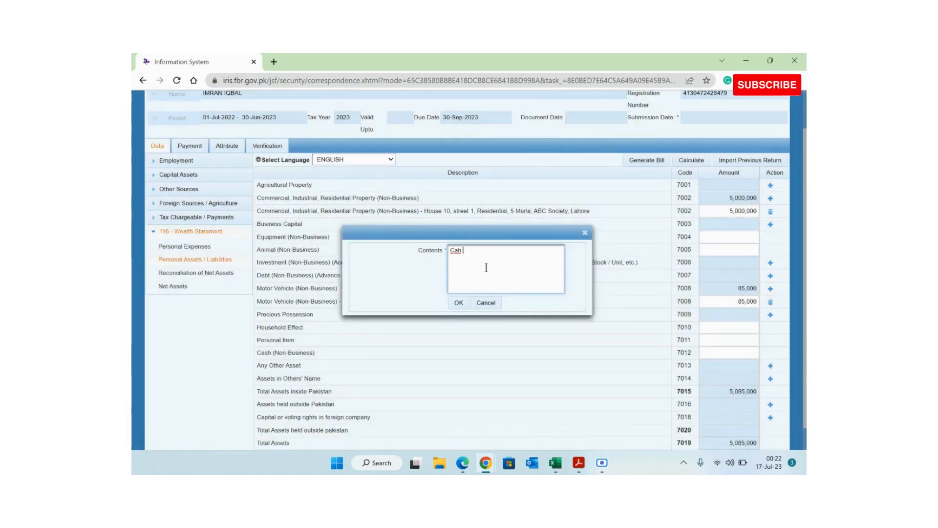
text(a)
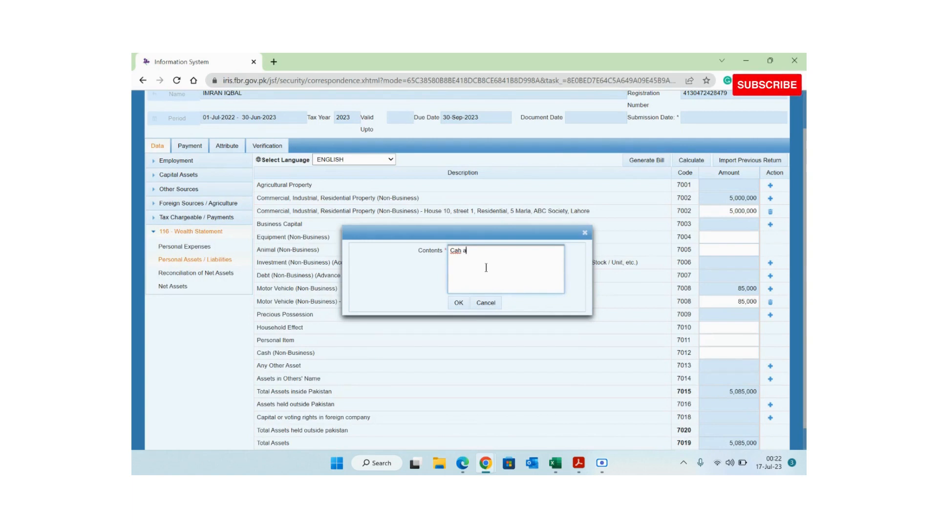
text(t)
key(BackSpace)
key(BackSpace)
key(BackSpace)
key(BackSpace)
text(sh at )
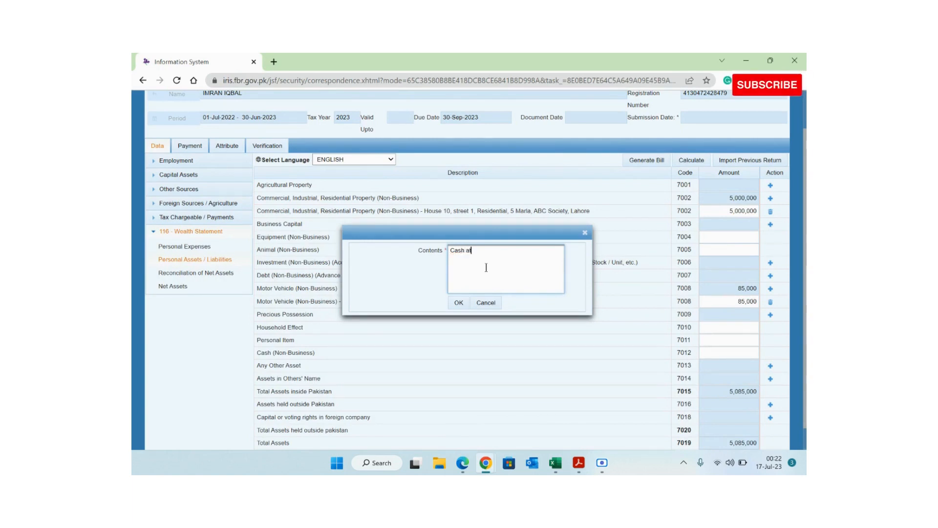
text(Bank /)
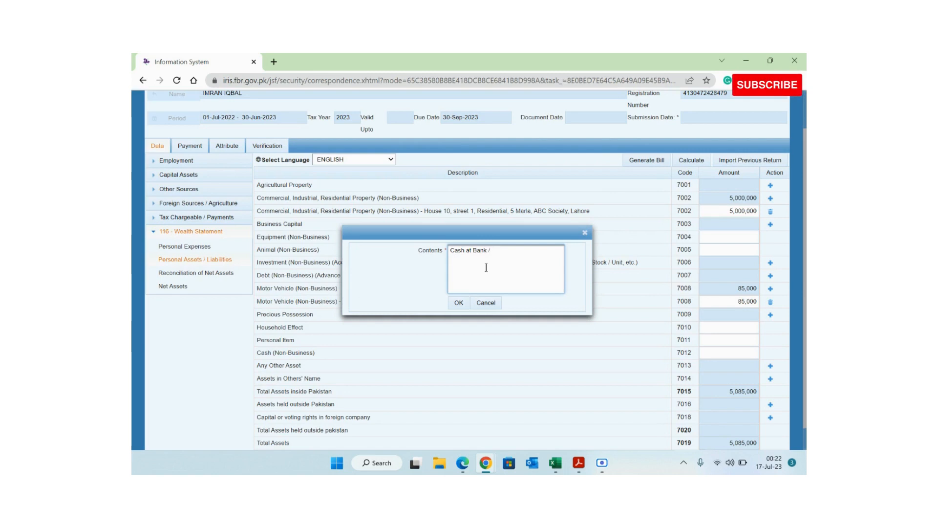
text( Pr)
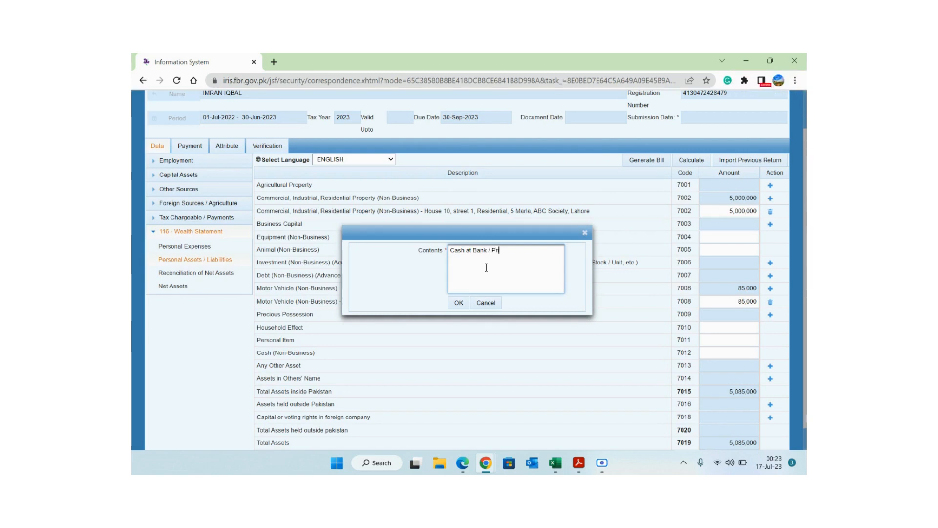
text(ize B)
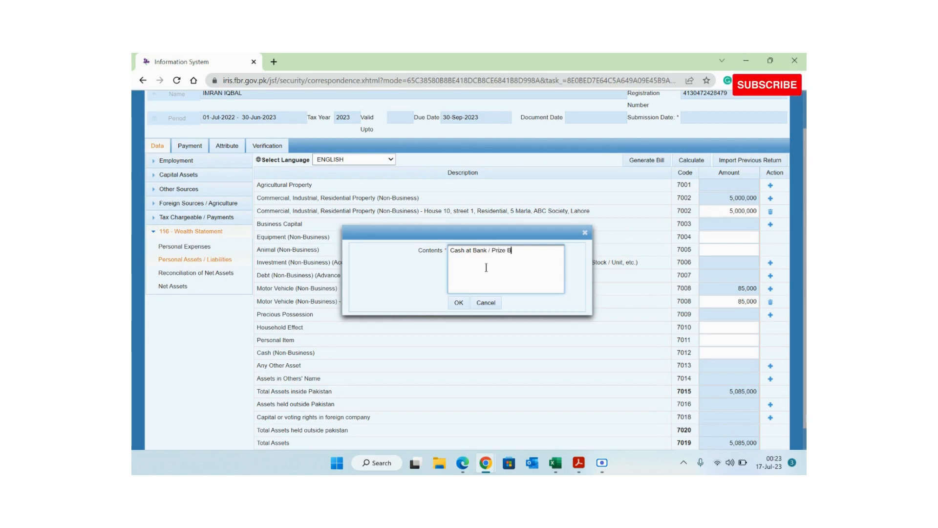
text(onds)
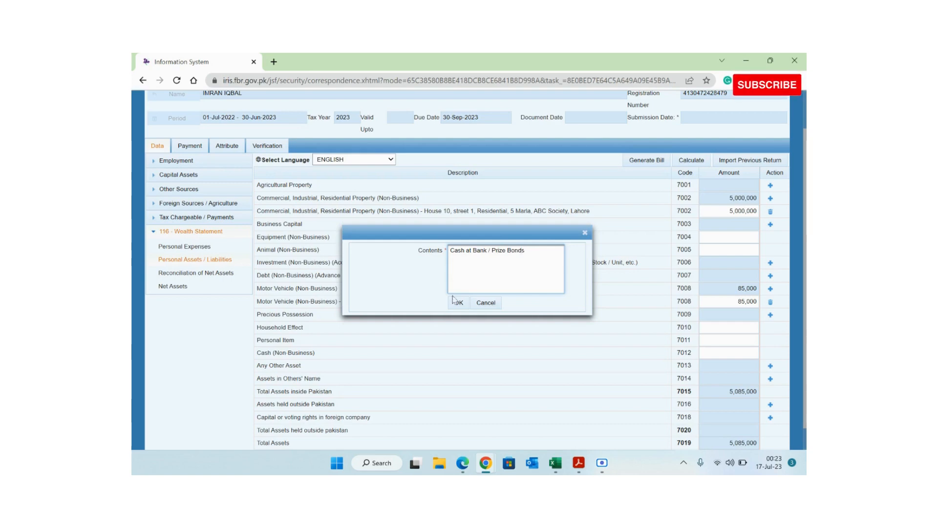
click(454, 302)
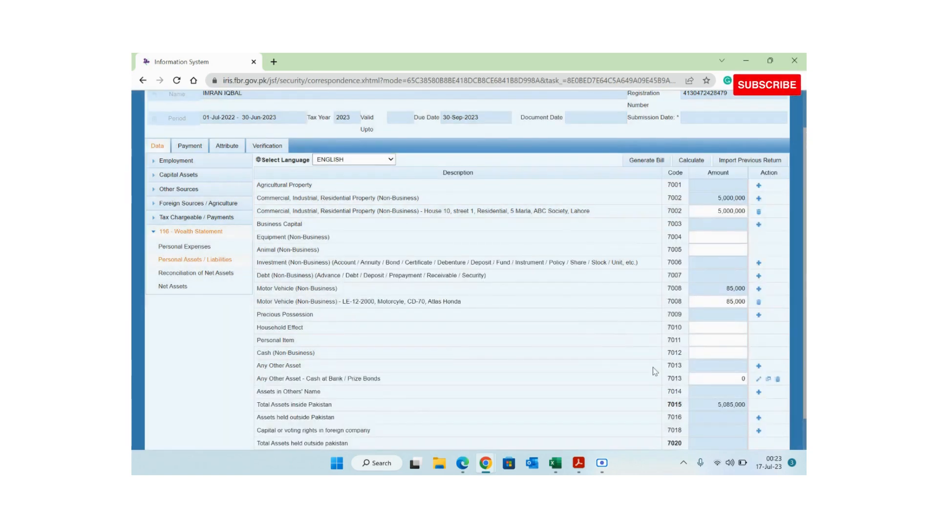
key(alt+Tab)
- Enter 50,421 from B19 as the Cash at Bank / Prize Bonds amount and recalculate
key(Down)
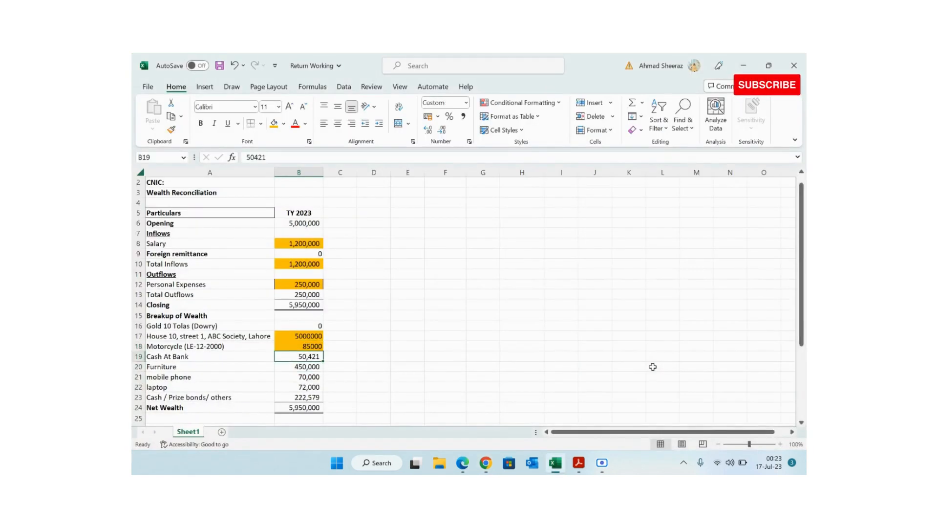
key(ctrl+c)
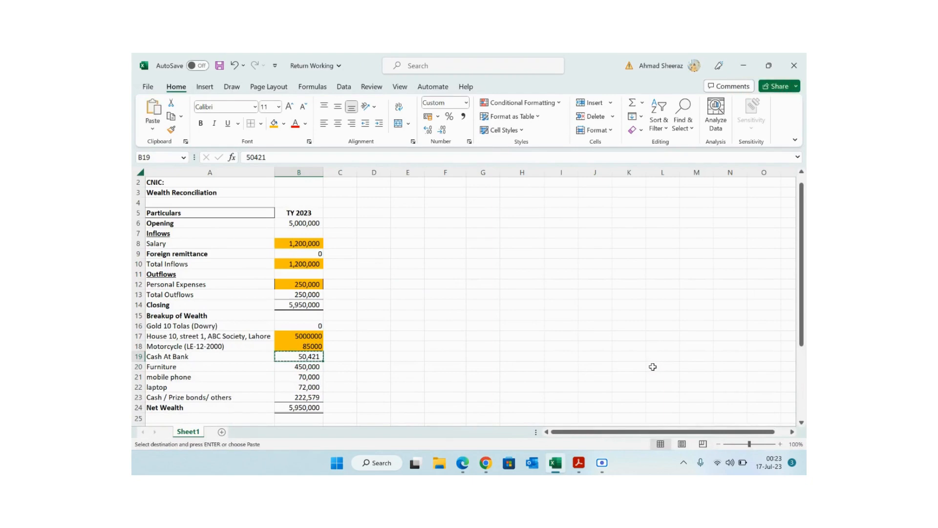
key(alt+Tab)
click(727, 378)
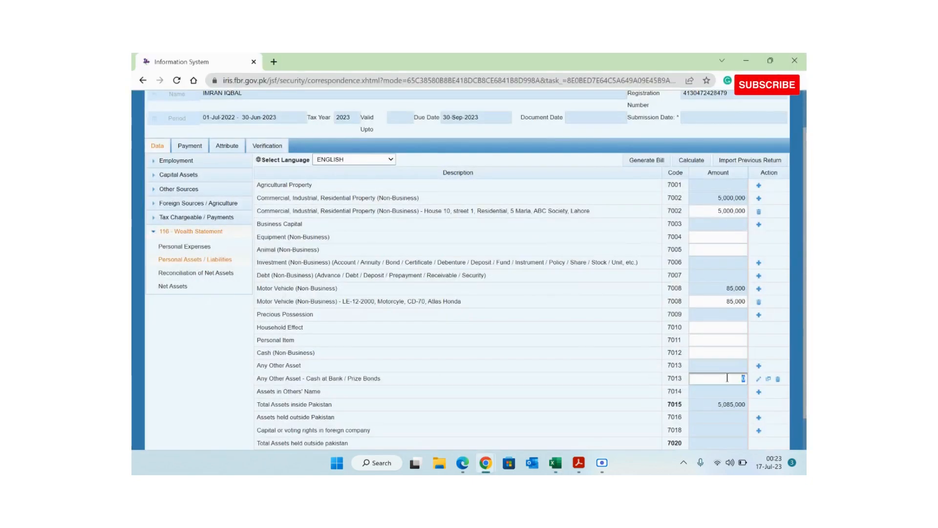
key(ctrl+v)
click(698, 160)
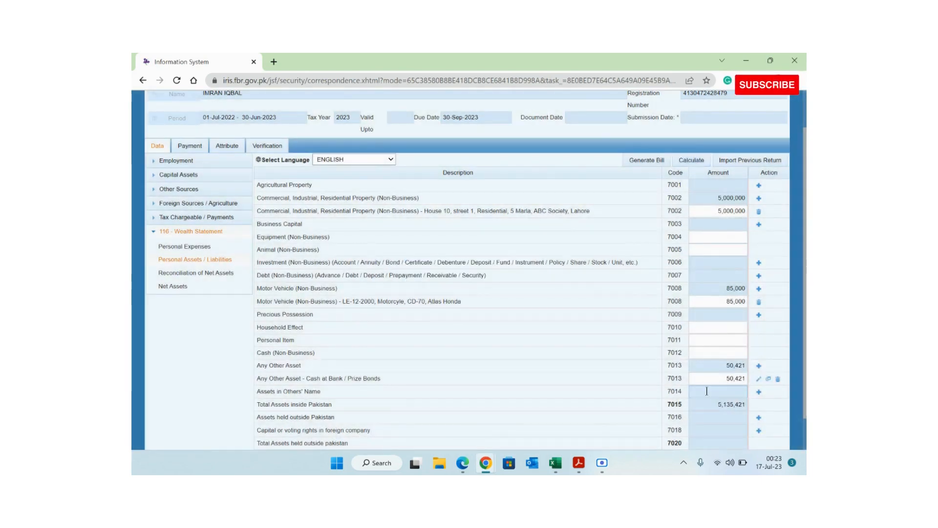
- Mark the cash amount orange in Excel and copy the Furniture amount 450,000
key(alt+Tab)
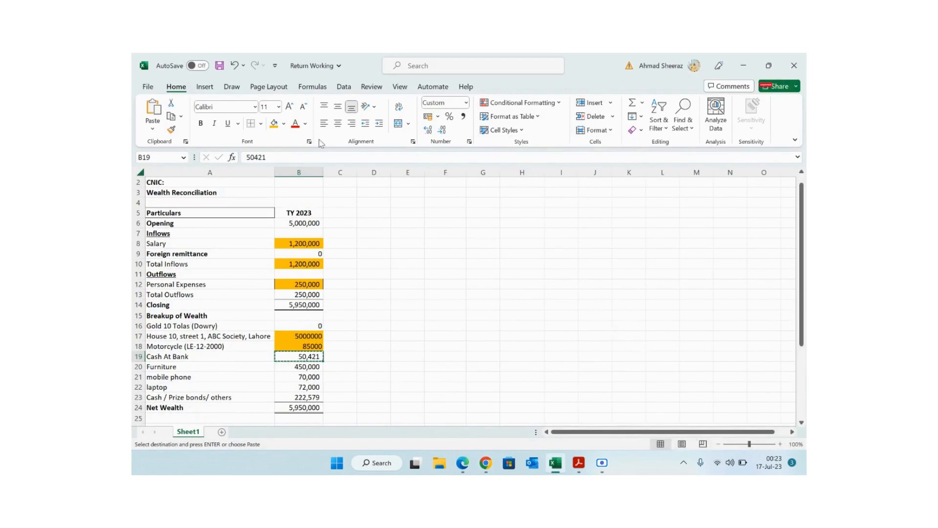
click(277, 125)
key(Down)
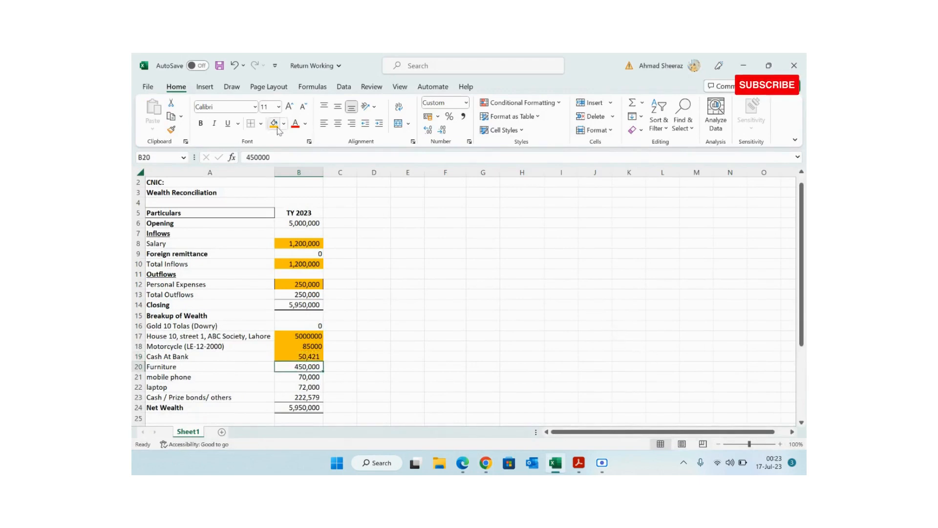
key(ctrl+c)
key(alt+Tab)
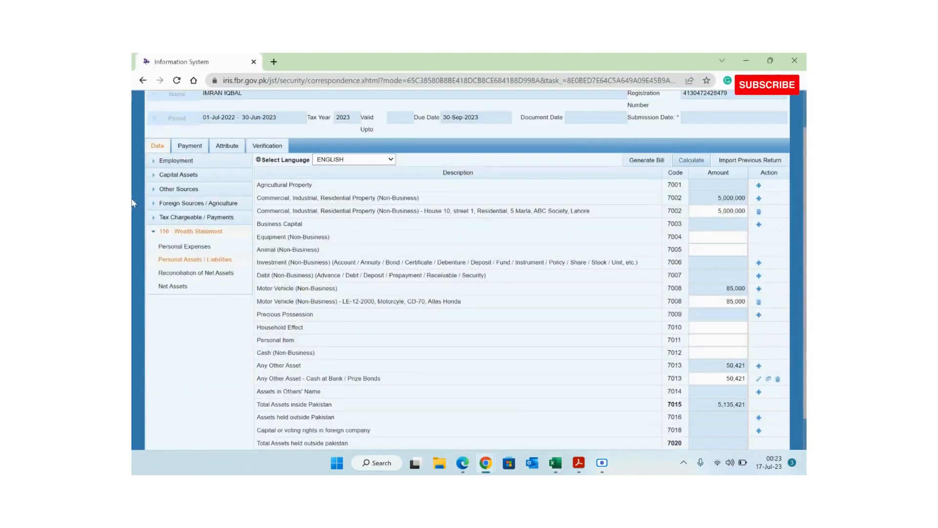
- Enter 450,000 as the Household Effect amount, recalculate, and mark Furniture orange in Excel
double_click(271, 327)
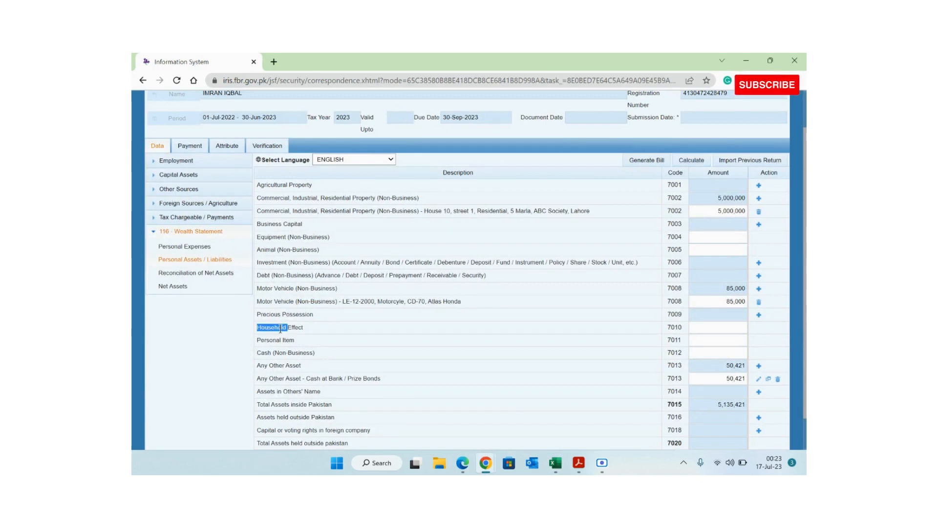
click(718, 330)
key(ctrl+v)
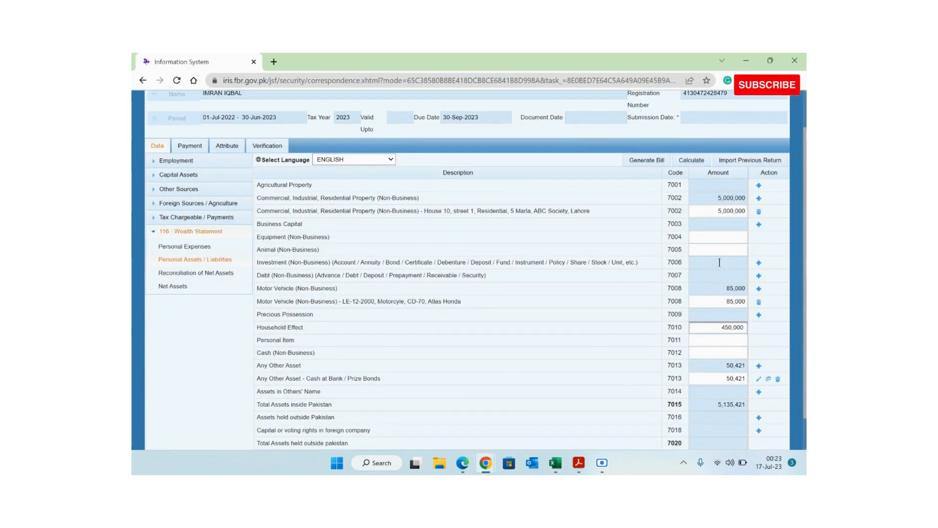
click(688, 157)
click(687, 157)
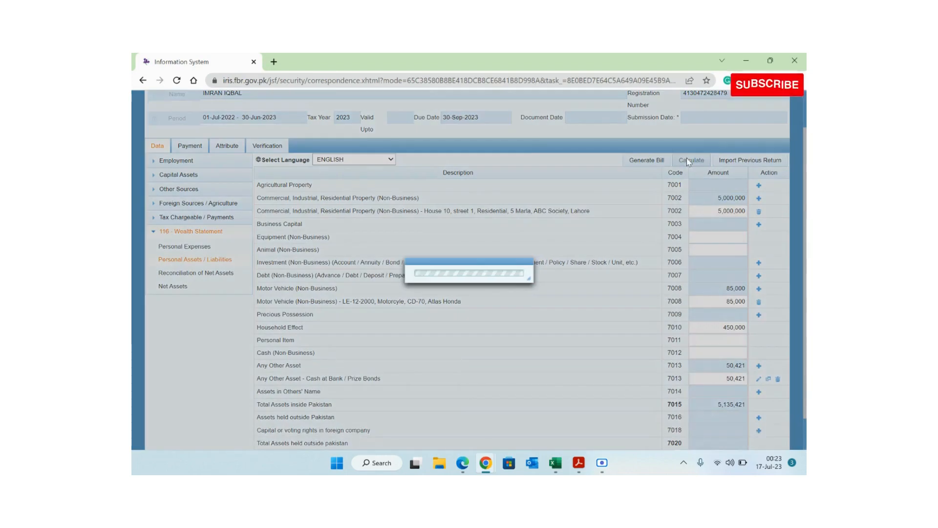
key(alt+Tab)
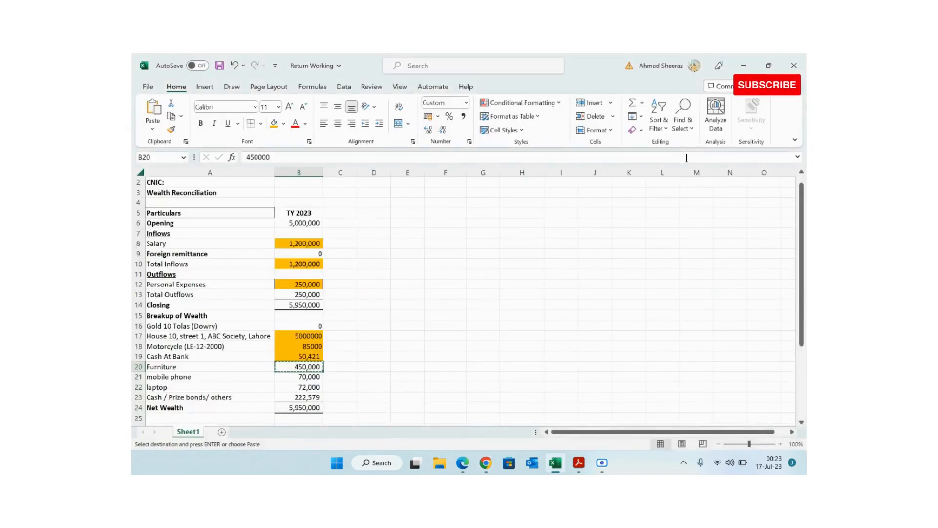
click(274, 123)
- Total the mobile phone and laptop amounts and record 142,000 as Personal Item, recalculating
key(Down)
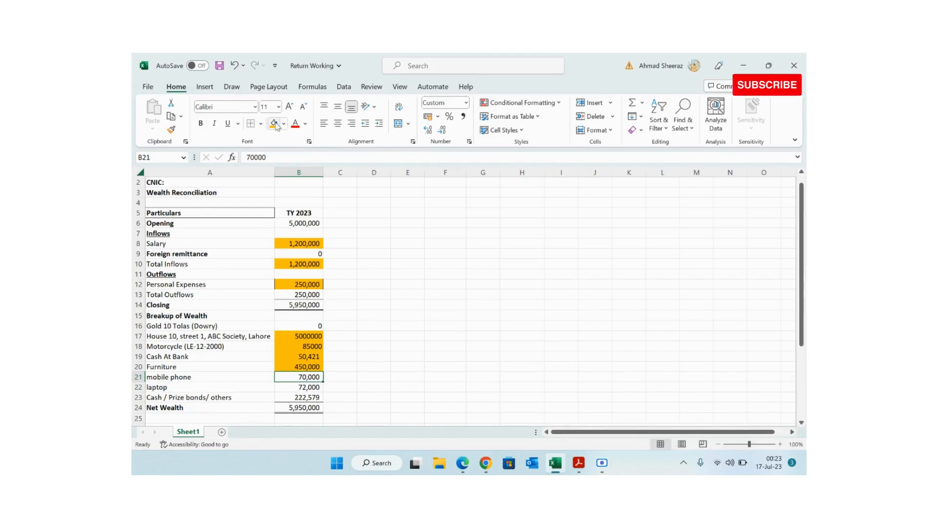
key(shift+Down)
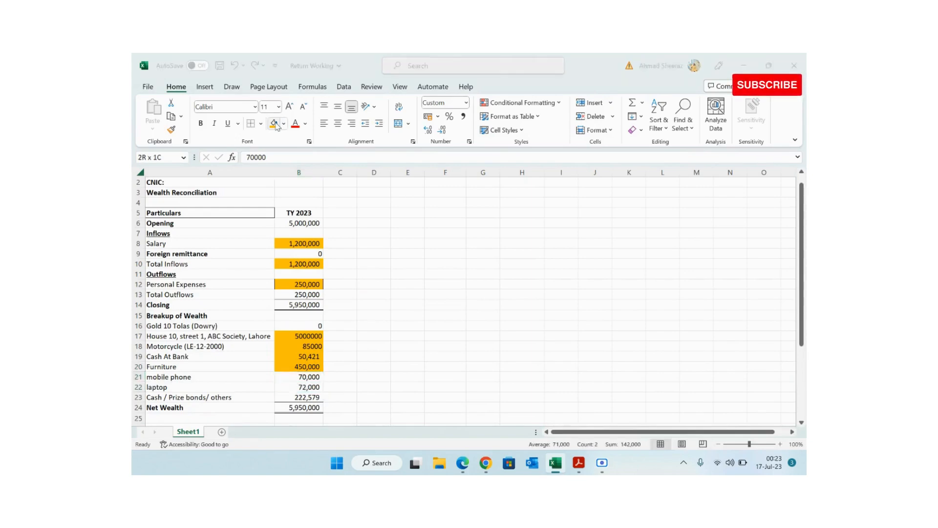
key(alt+Tab)
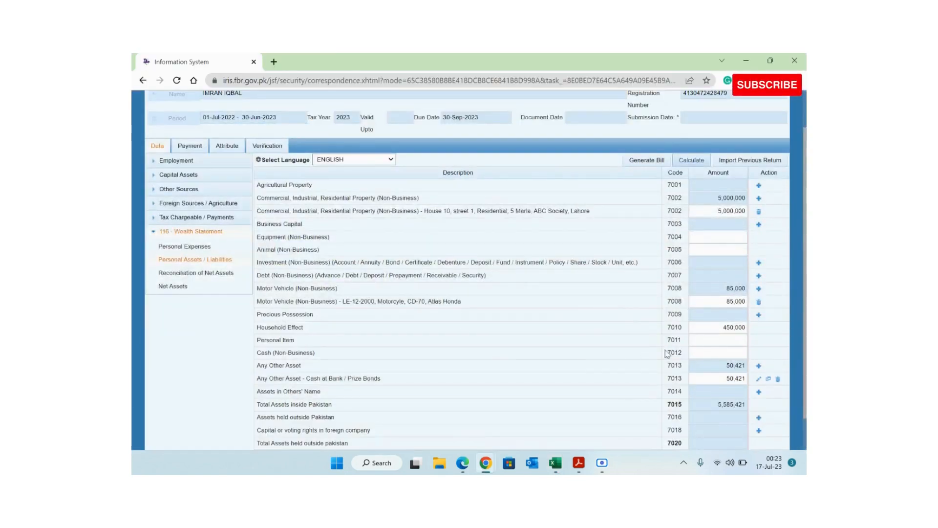
click(708, 340)
text(142000)
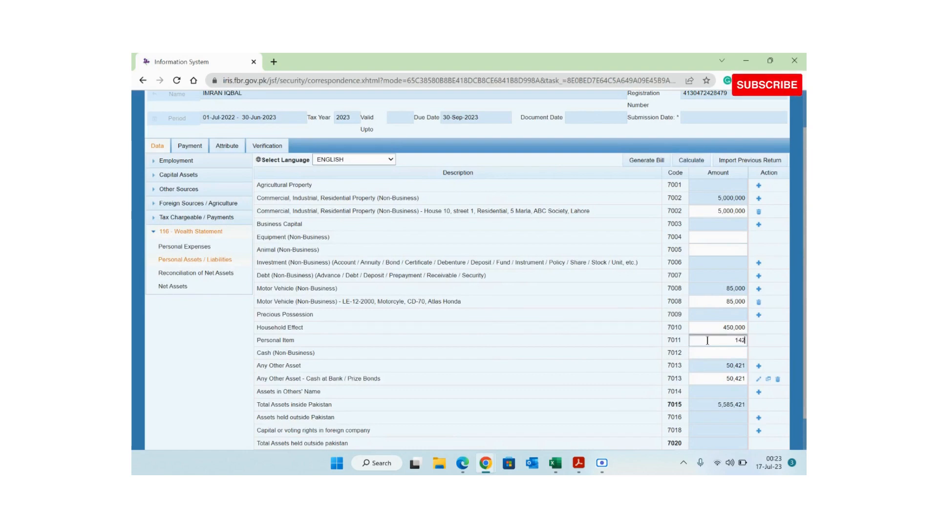
click(686, 160)
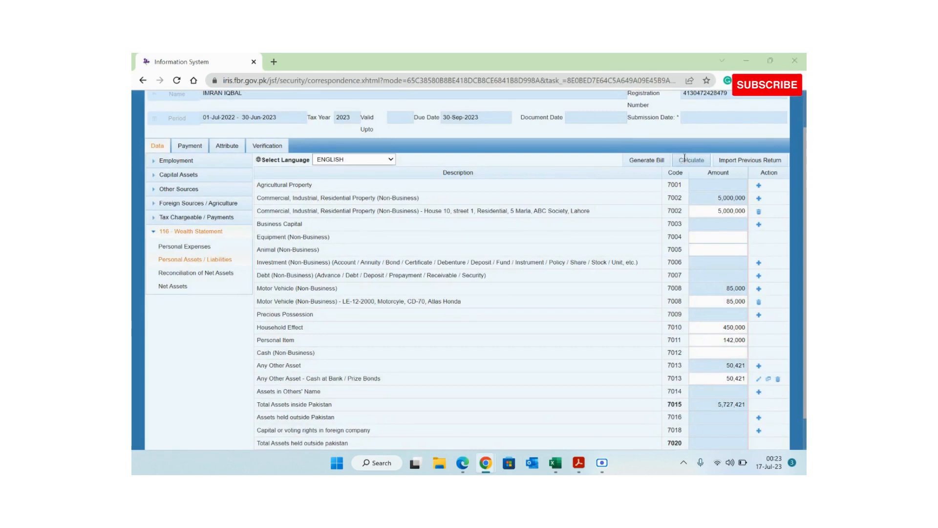
key(alt+Tab)
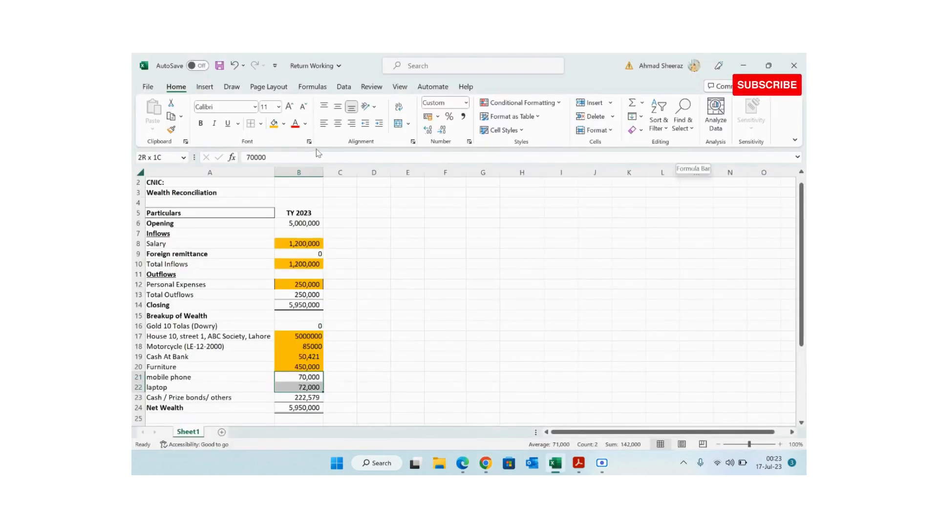
click(274, 123)
- Copy 222,579 from B23 into Cash (Non-Business) code 7012 and recalculate to 5,950,000
key(Left)
key(Right)
key(Right)
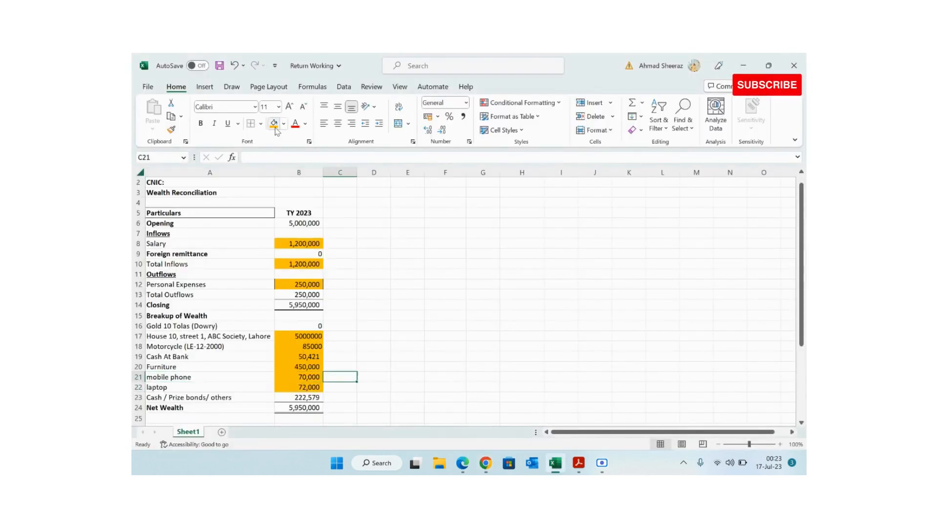
key(Down)
key(Down)
key(Left)
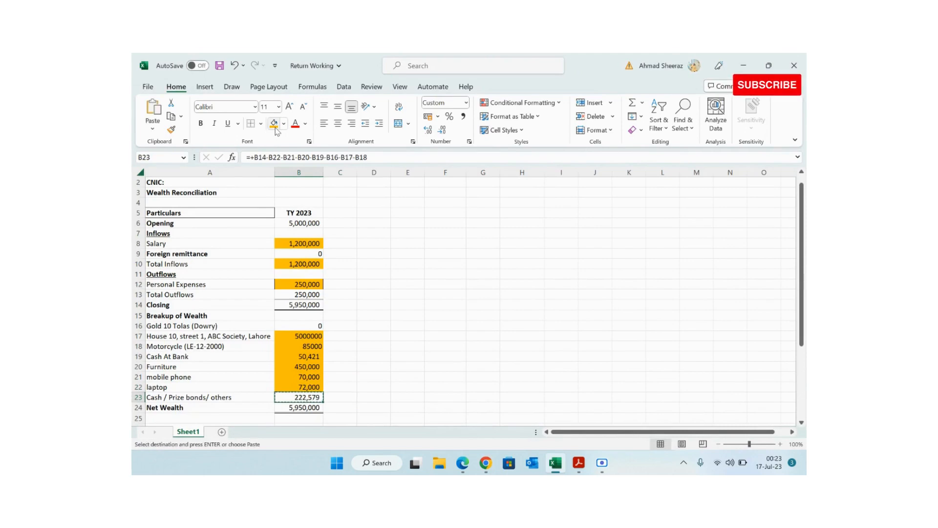
key(alt+Tab)
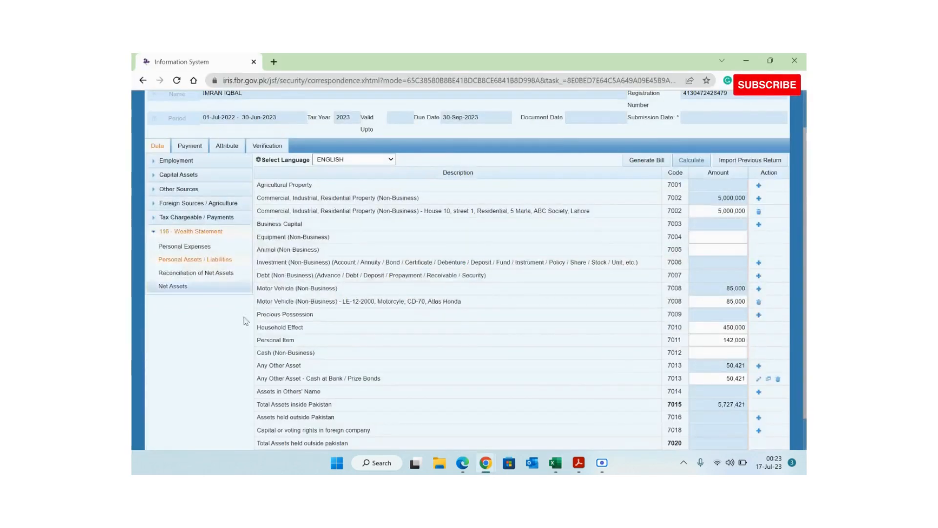
click(732, 350)
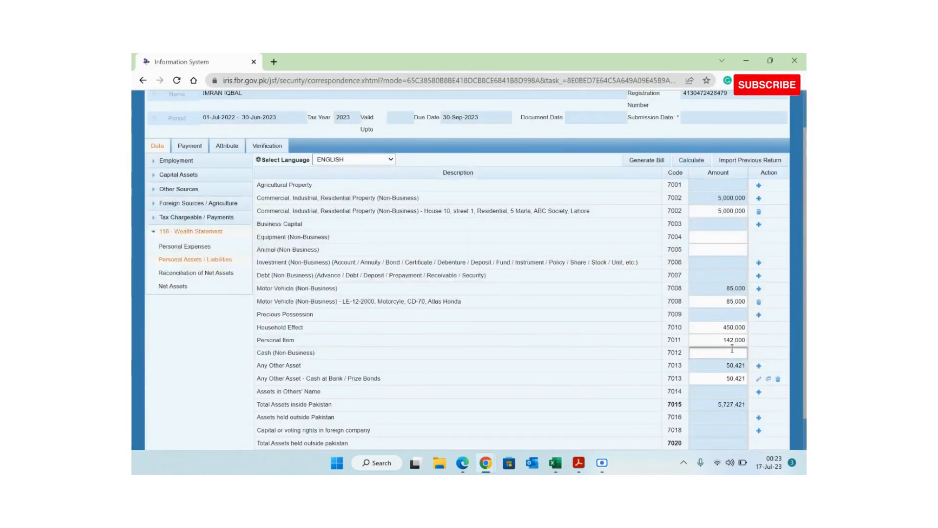
key(ctrl+v)
click(684, 155)
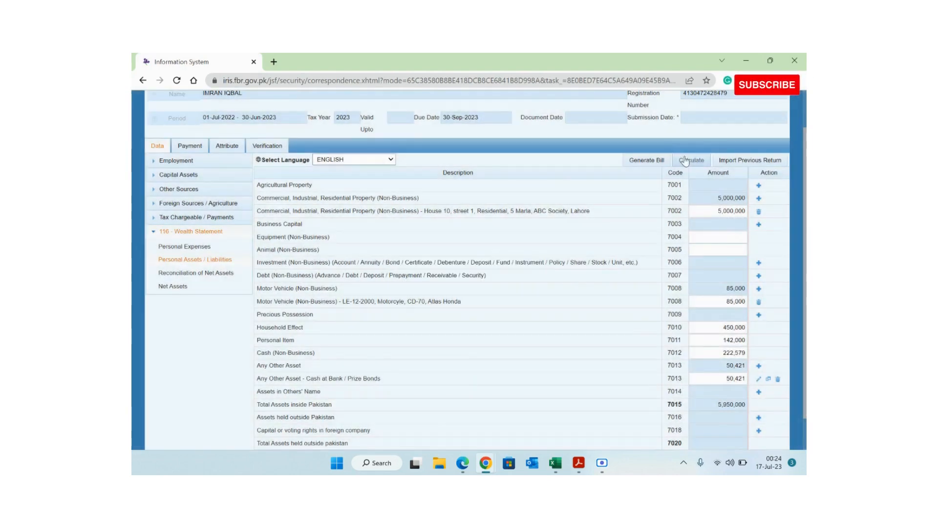
key(alt+Tab)
- Inspect the B23 formula to confirm 222,579 derives from the 5,950,000 Closing balance, then minimize Excel
key(Escape)
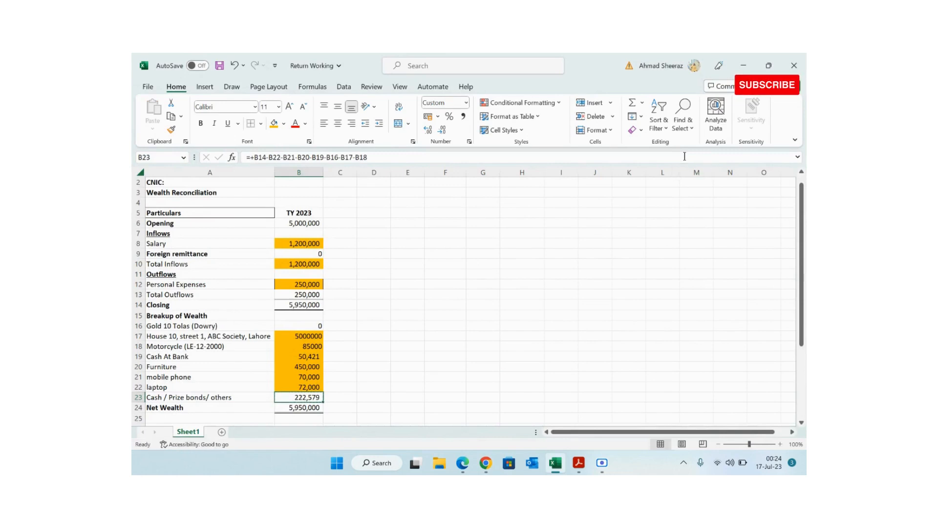
key(F2)
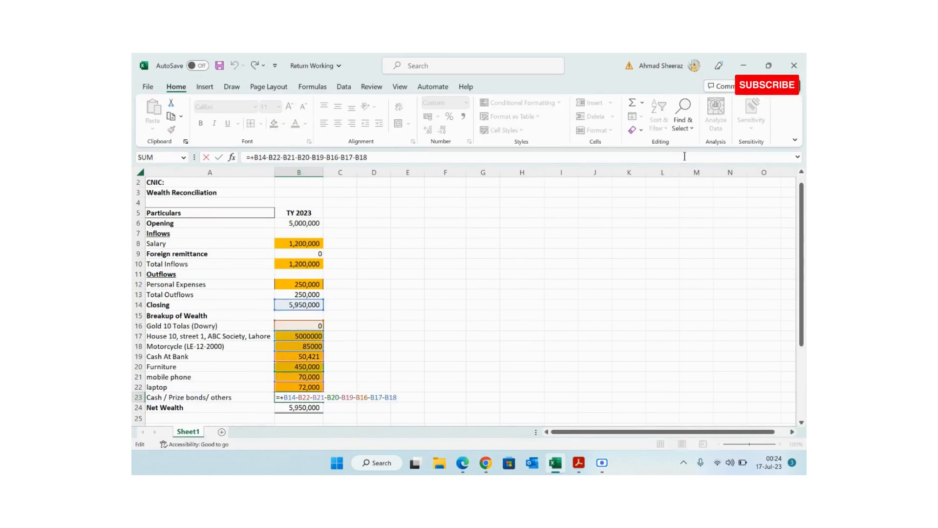
key(Escape)
key(F2)
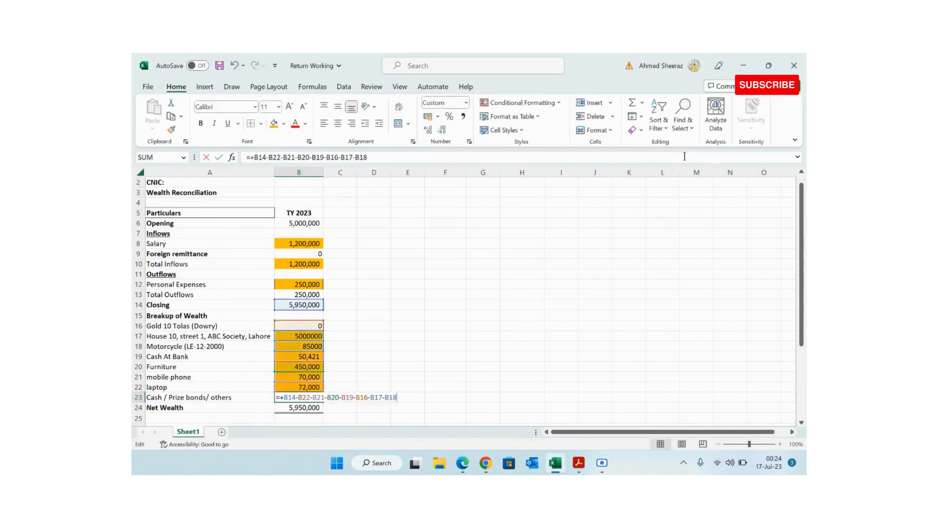
key(Escape)
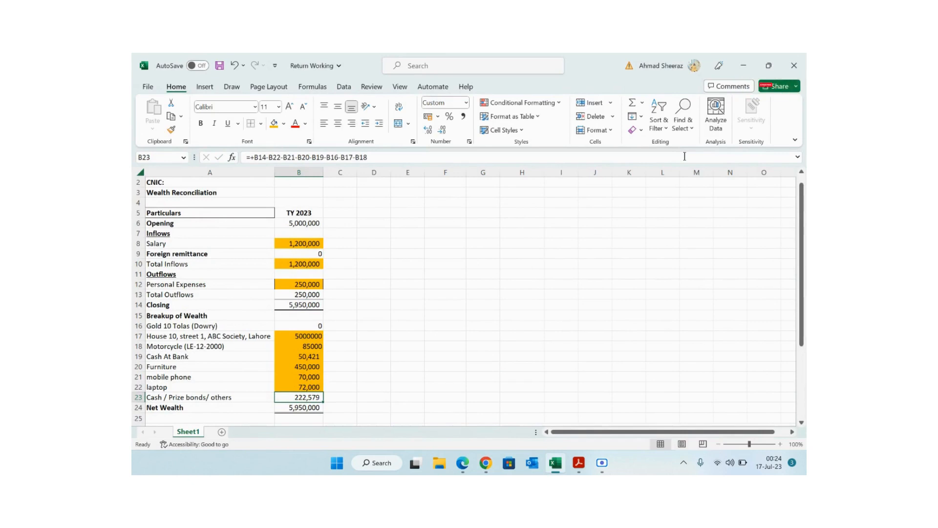
key(Up)
key(Up)
key(Up)
key(Up)
key(Up)
key(Up)
key(Up)
key(Up)
key(Up)
key(Up)
key(Down)
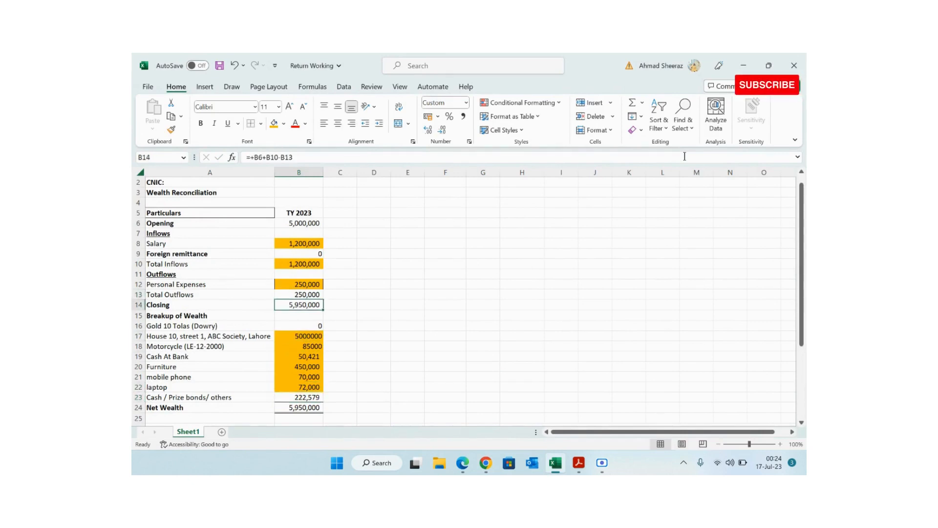
key(Down)
key(Down)
key(Down)
key(Down)
key(Down)
key(Down)
key(Down)
key(Down)
key(Down)
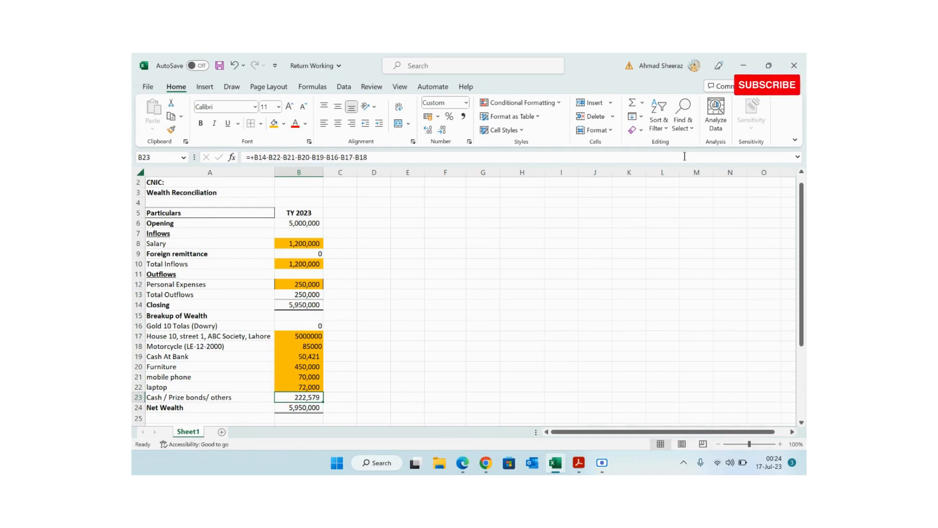
key(F2)
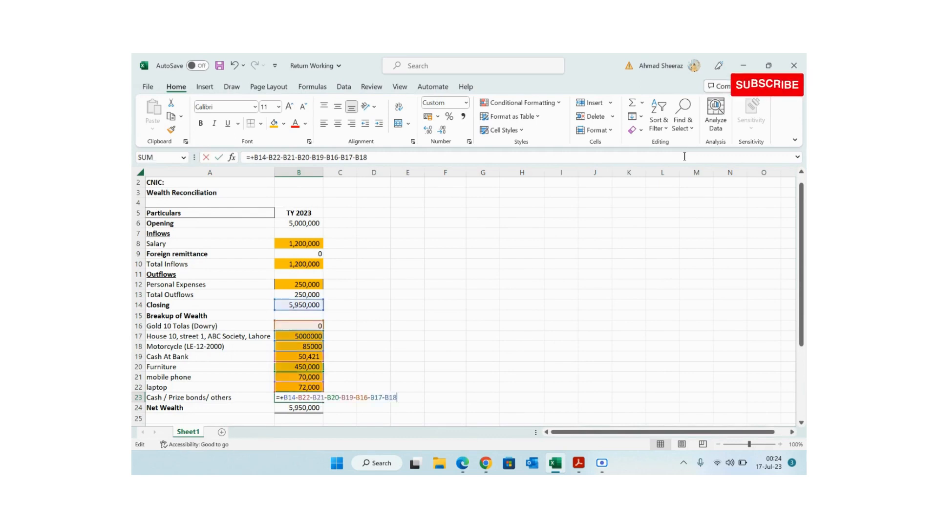
key(Escape)
key(F2)
key(Escape)
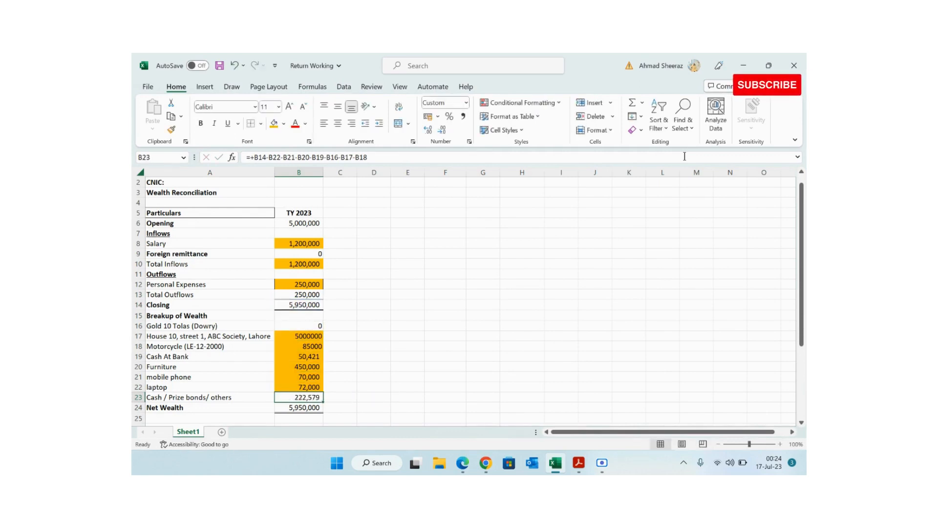
click(746, 66)
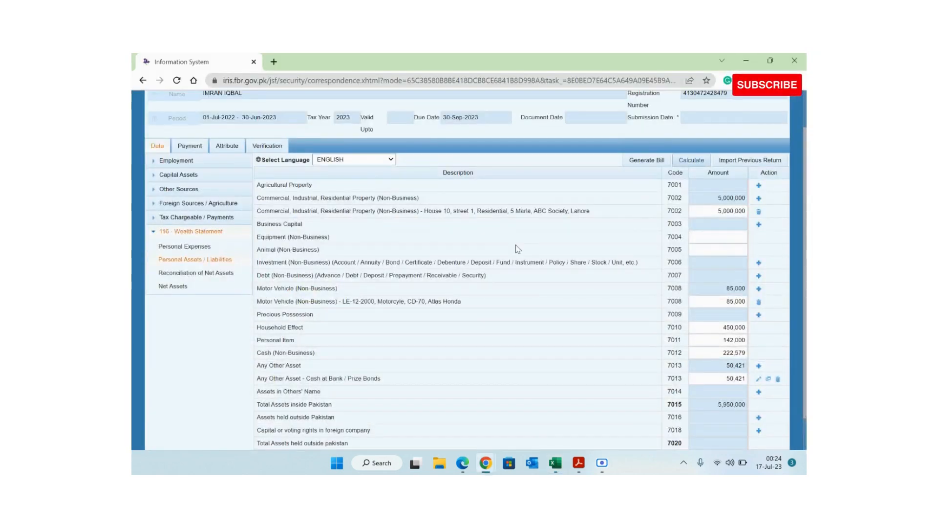
- Fill a new Precious Possession form: value 0, contents 'Jewellery, Gold 10 Tolas (Dowry)' copied from A16
drag(805, 242, 805, 261)
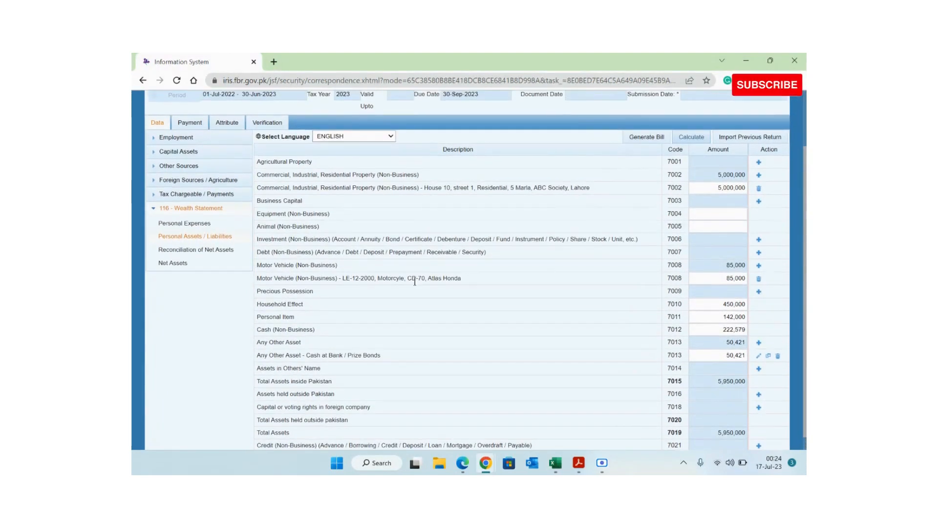
click(759, 292)
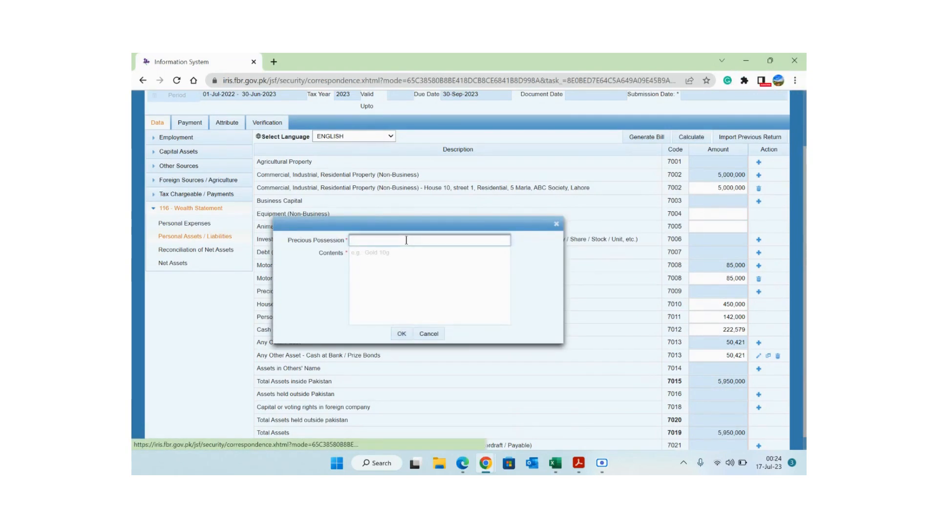
key(Tab)
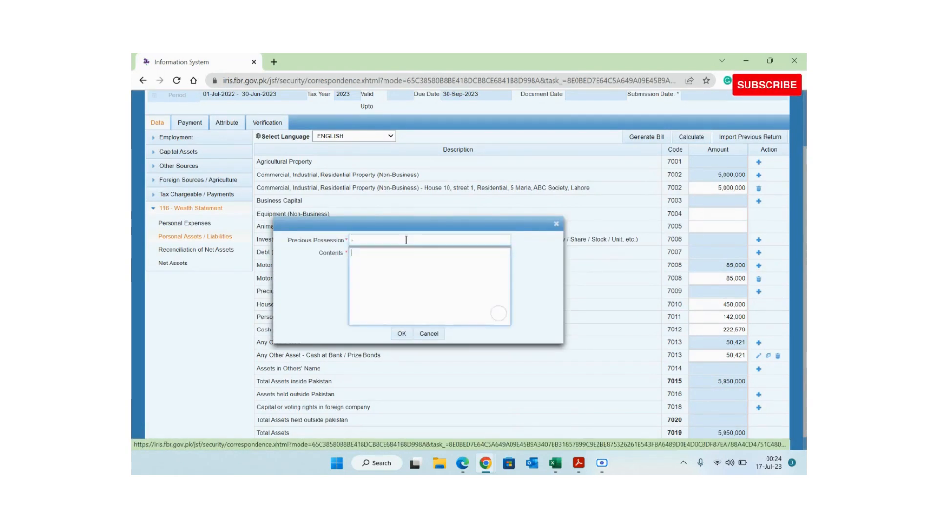
click(362, 240)
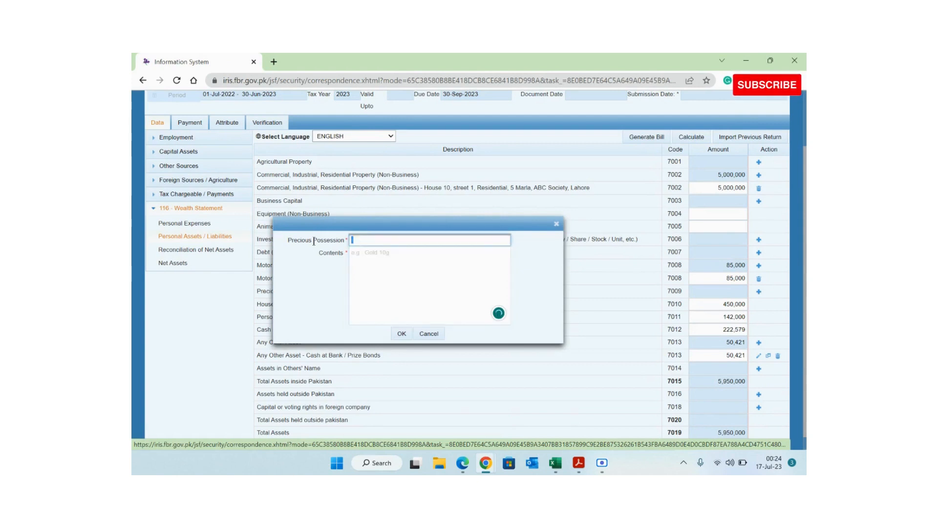
text(0)
key(Tab)
text(J)
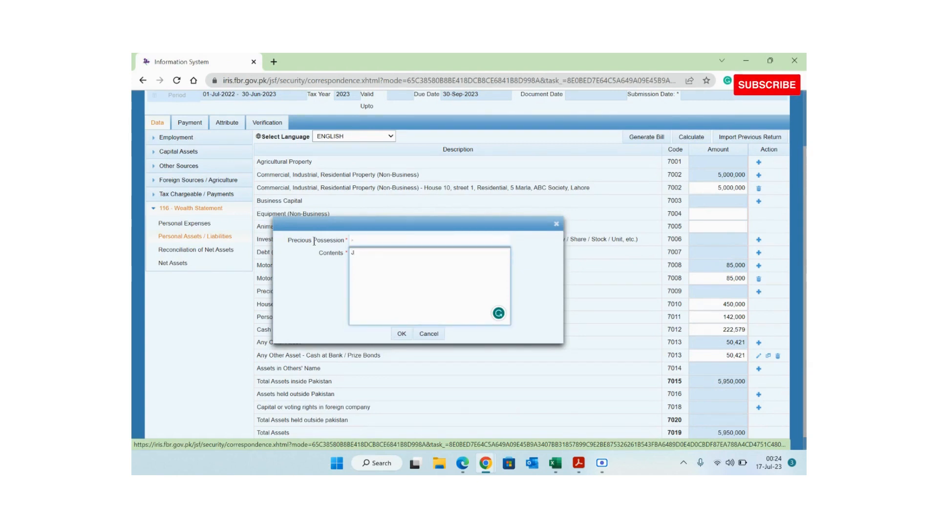
text(eweller)
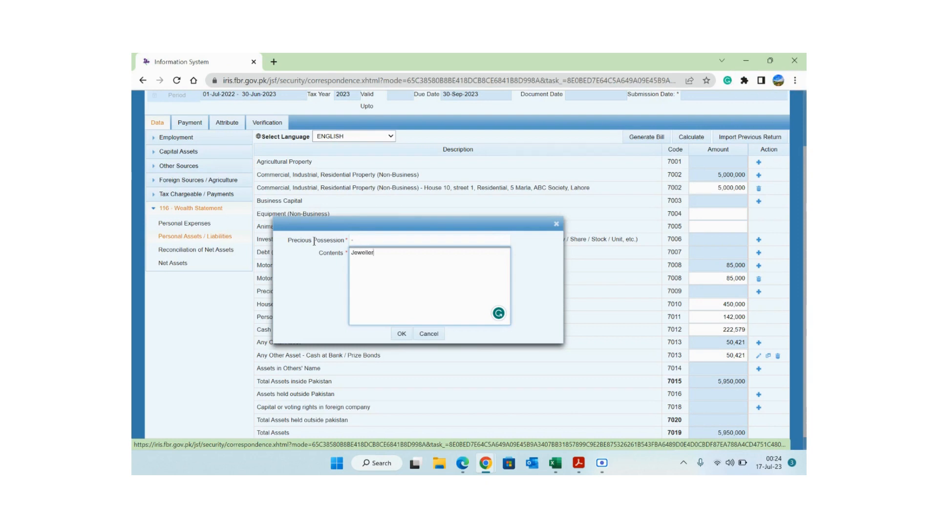
text(y,)
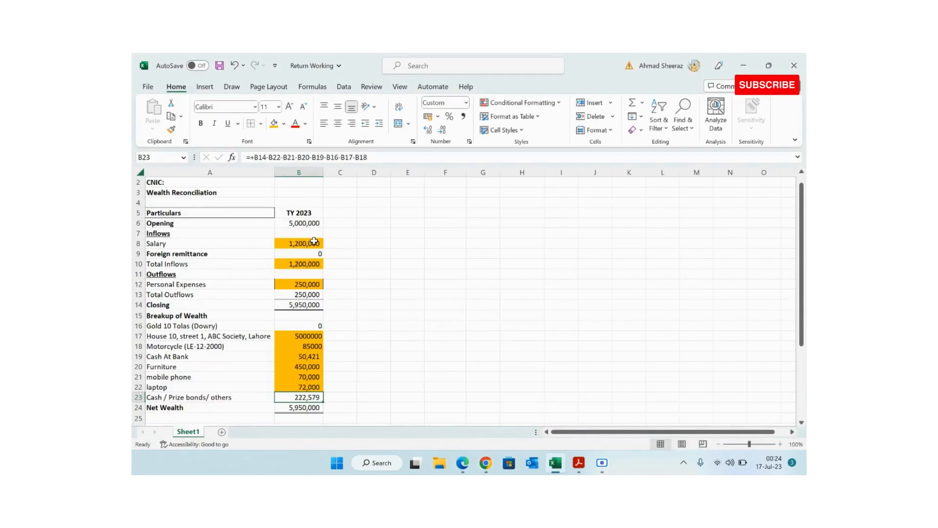
double_click(220, 326)
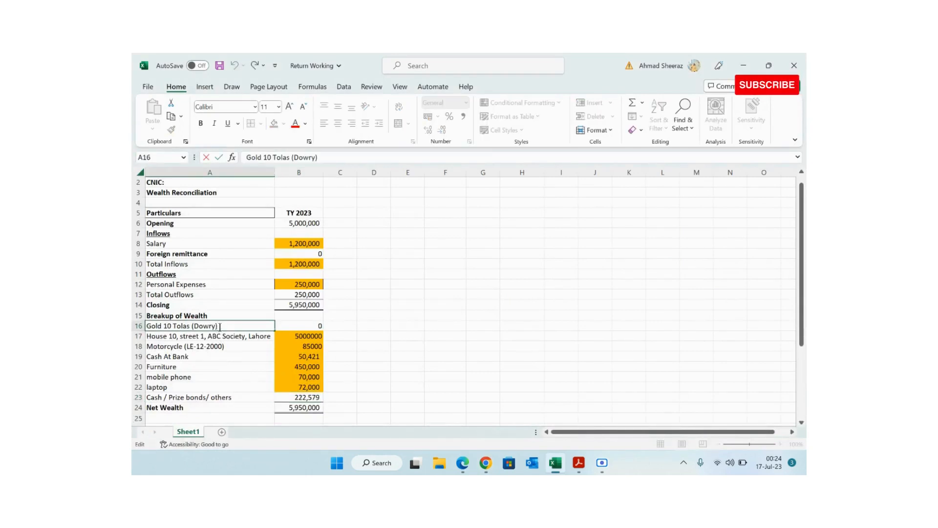
drag(220, 327, 147, 327)
key(ctrl+c)
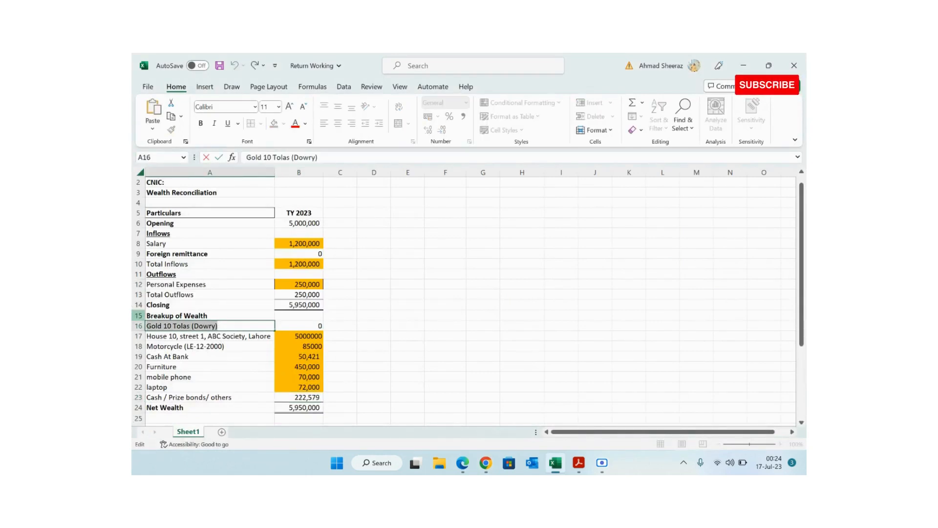
key(alt+Tab)
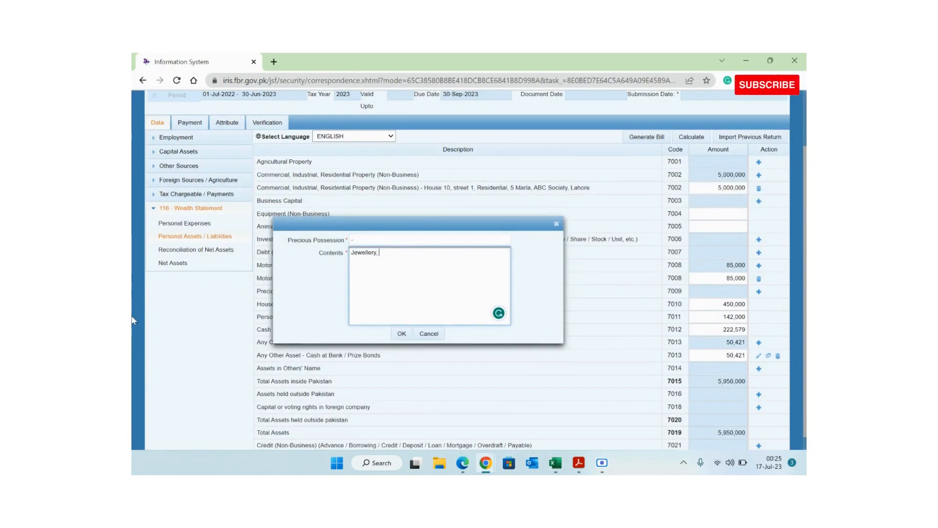
key(ctrl+v)
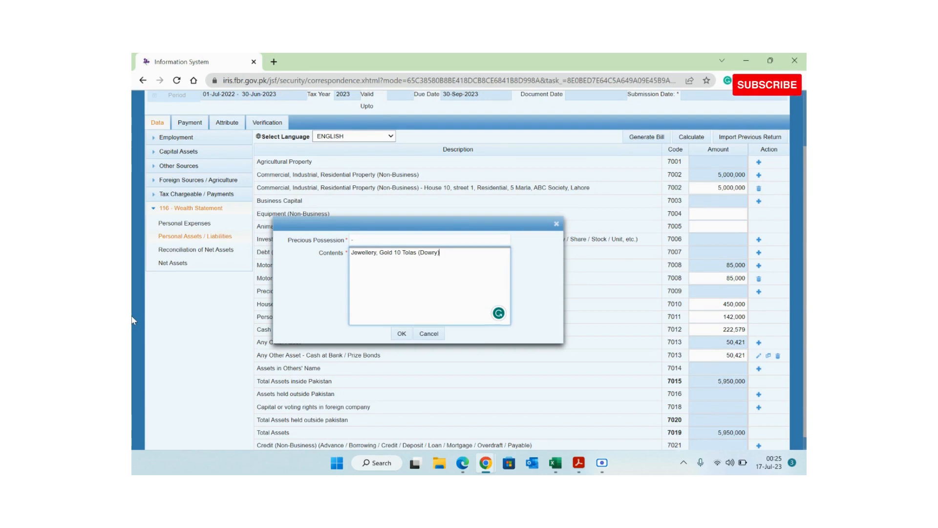
- Save the jewellery entry and recalculate, confirming total assets remain 5,950,000
click(402, 334)
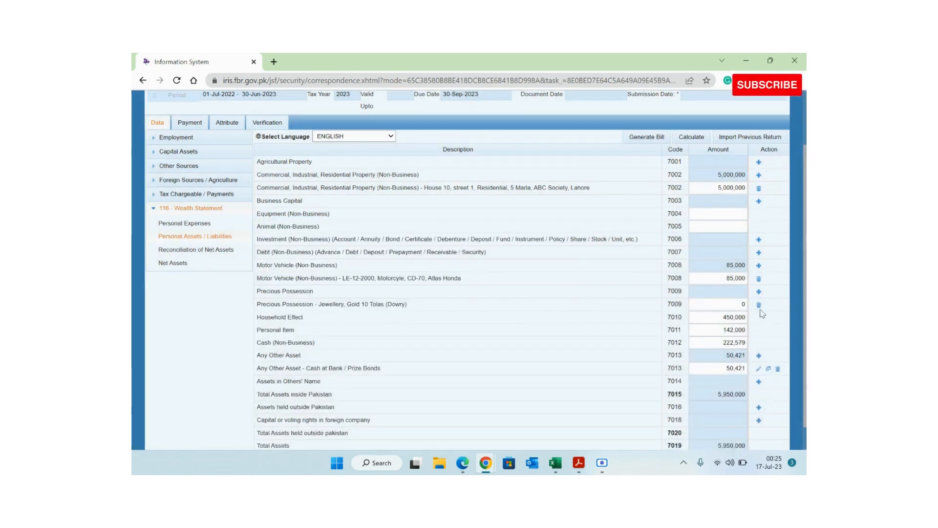
click(693, 138)
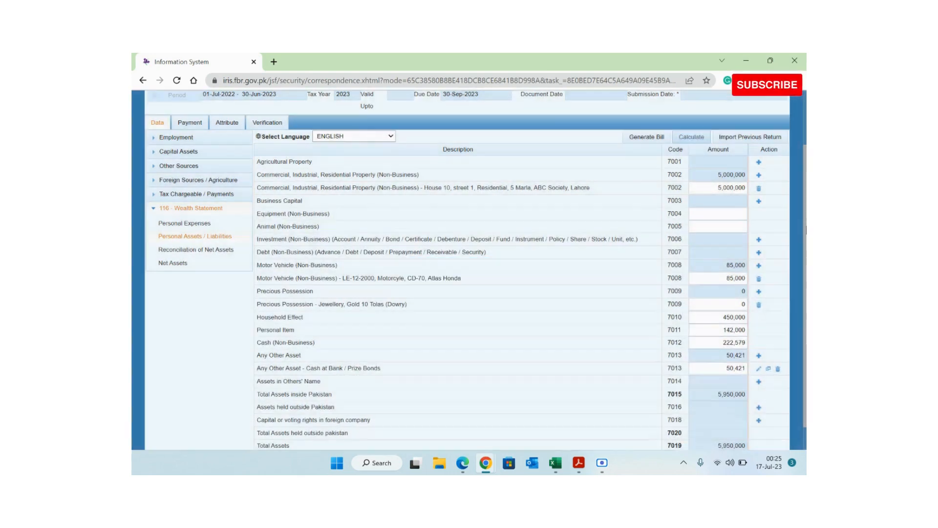
scroll(716, 372, down, 1)
click(714, 416)
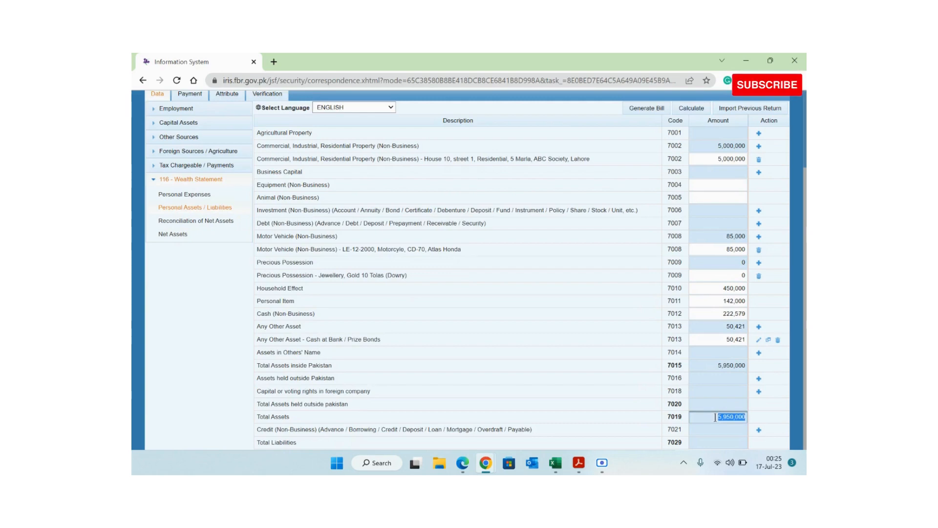
key(alt+Tab)
key(Escape)
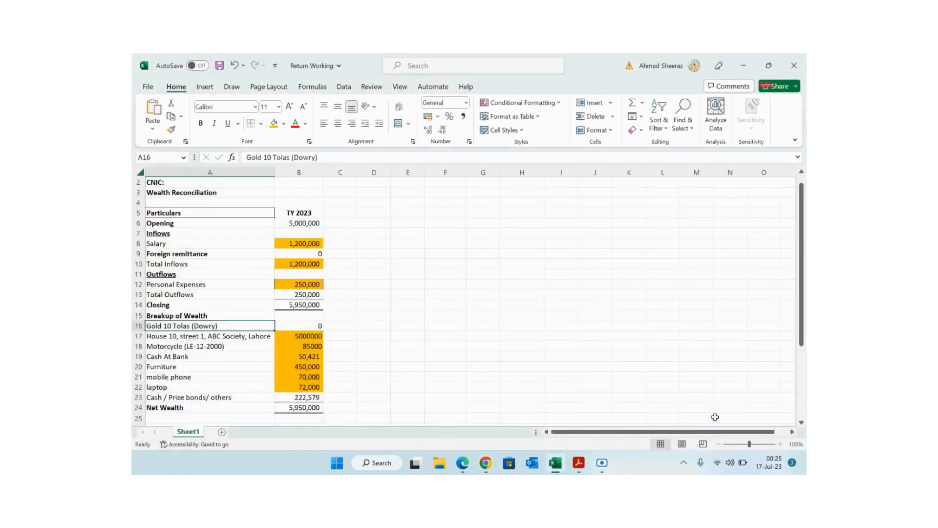
- Shade amounts B16:B24 light green in the Return Working workbook and save it
key(Down)
key(Right)
key(Up)
key(shift+Down)
key(shift+Down)
key(shift+Down)
key(shift+Down)
key(shift+Down)
key(shift+Down)
key(shift+Down)
key(shift+Down)
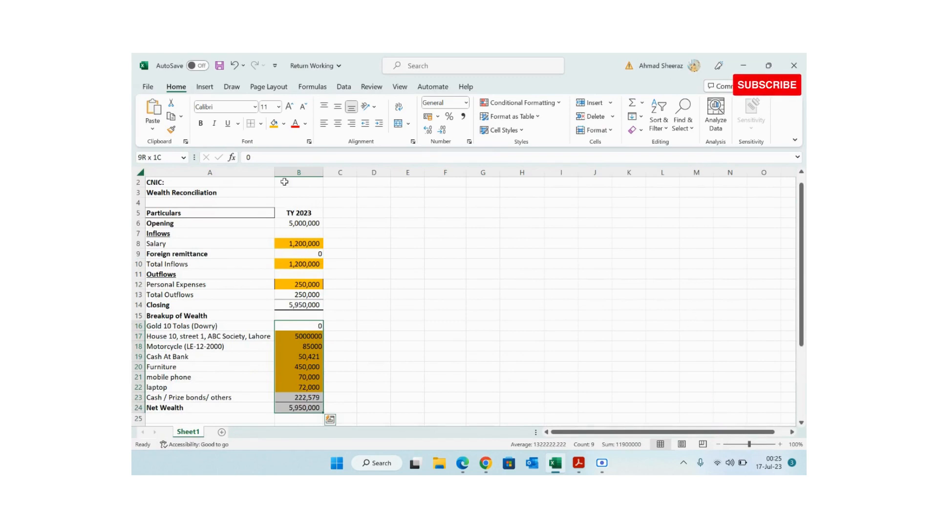
click(283, 123)
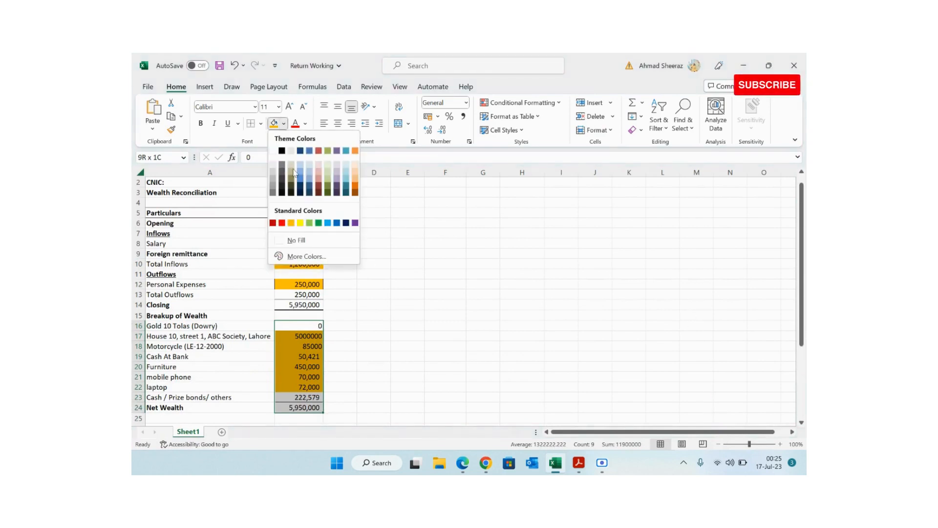
click(309, 223)
click(337, 346)
key(ctrl+s)
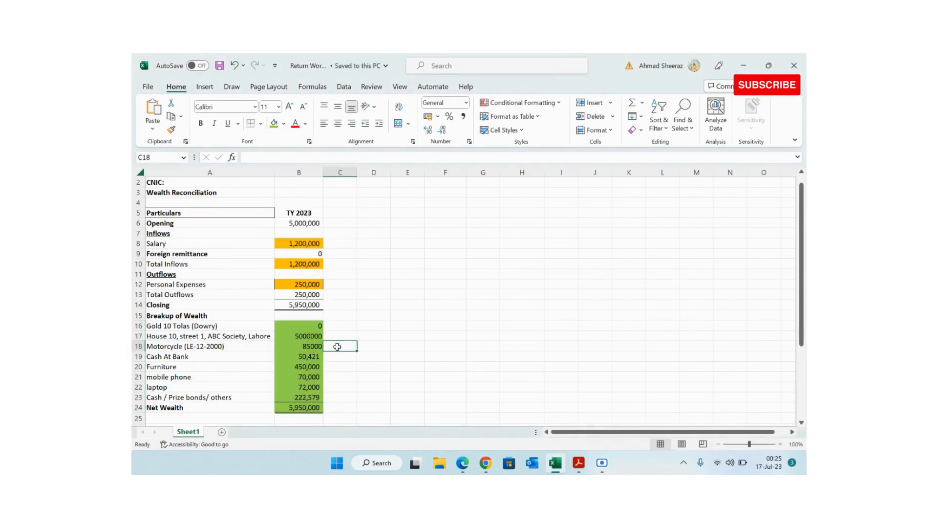
key(alt+Tab)
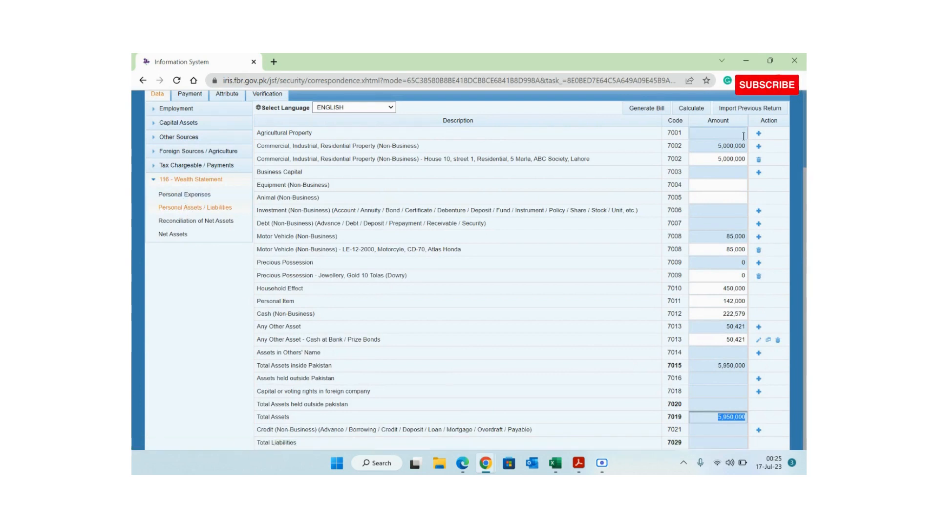
- Open and cancel the Property 7002 add form twice, leaving property entries unchanged
click(759, 146)
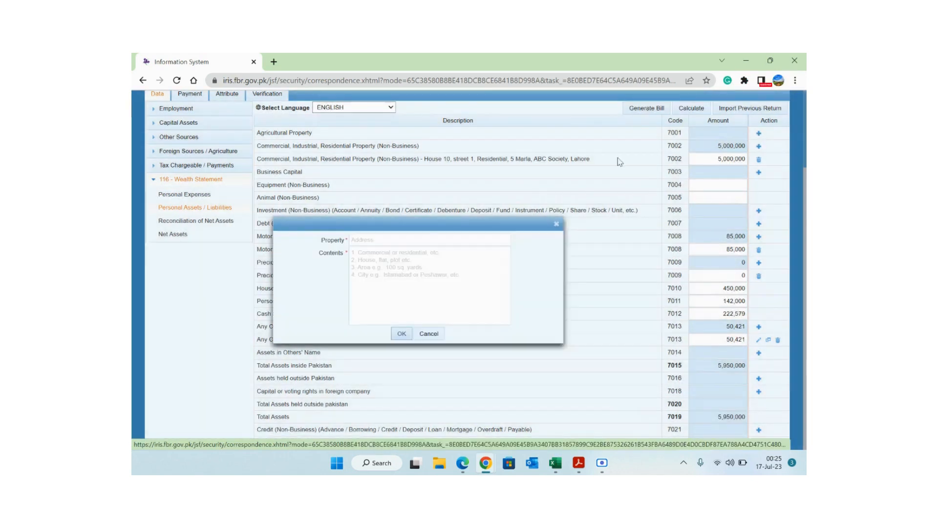
click(362, 253)
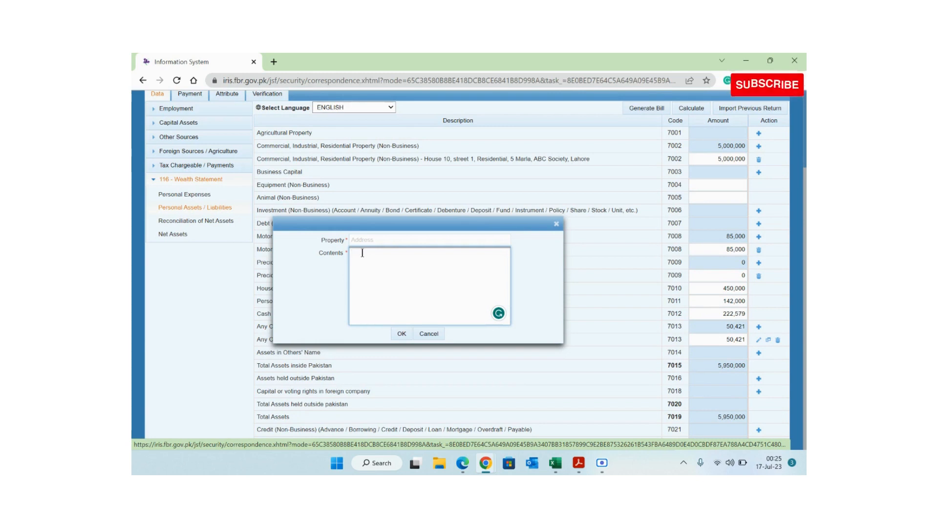
click(557, 225)
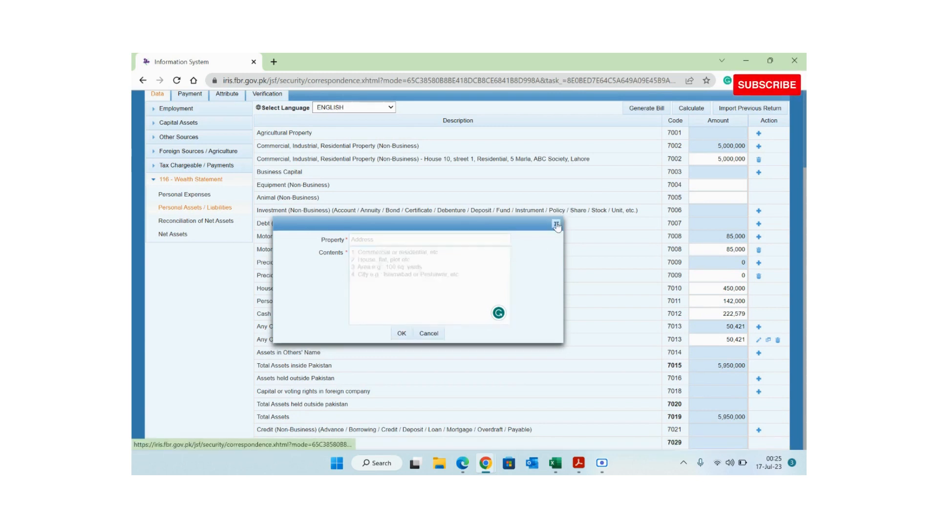
click(758, 148)
click(361, 236)
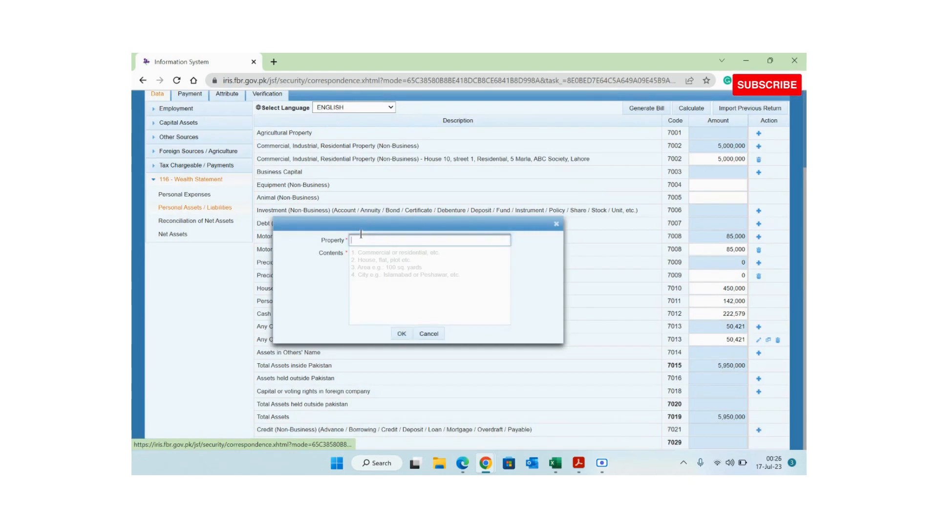
key(Tab)
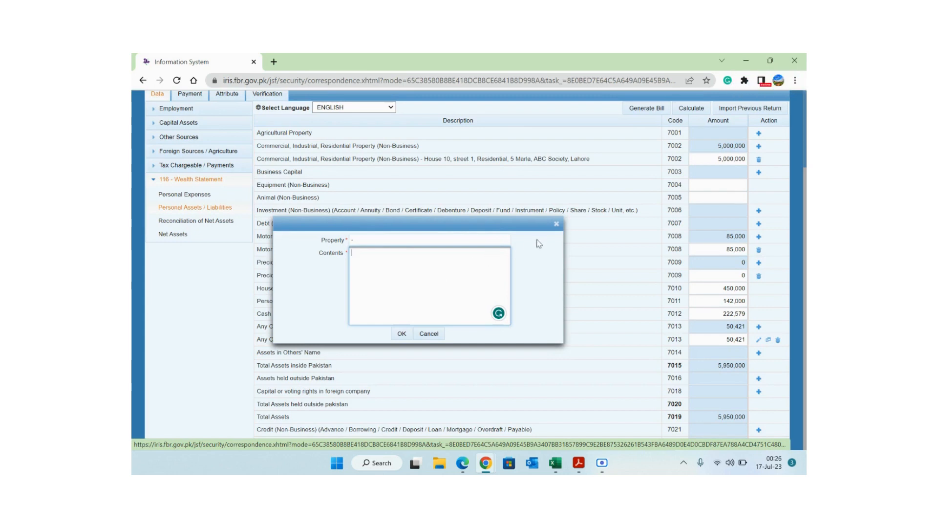
click(556, 223)
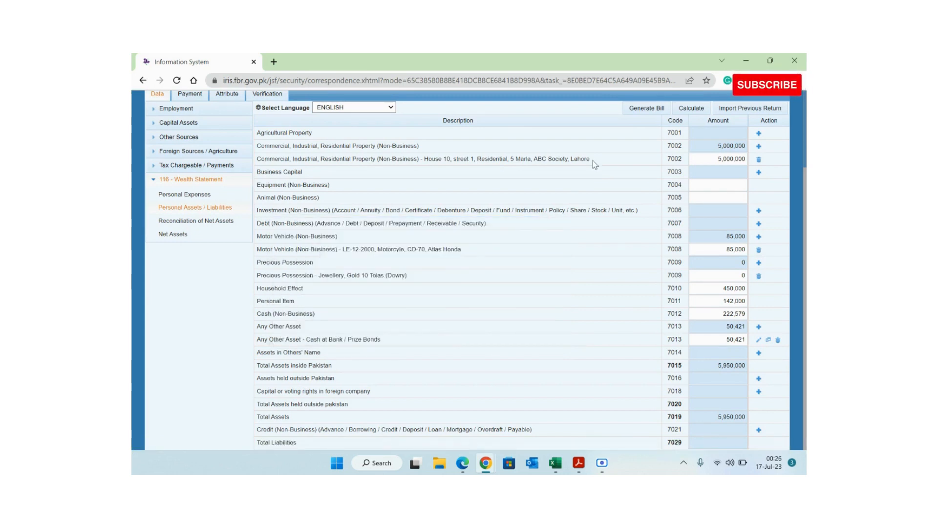
- Expand Employment and open the Salary table showing 1,200,000 income from salary
drag(594, 160, 418, 161)
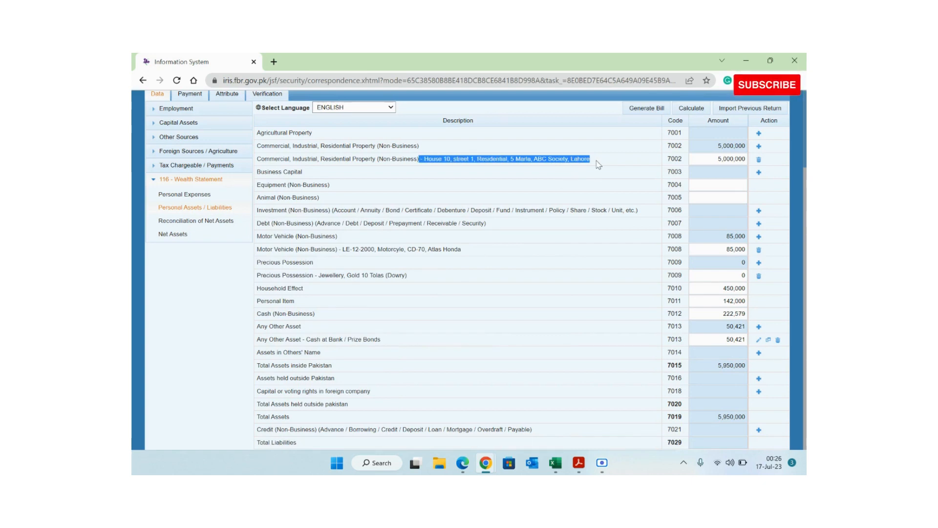
click(540, 187)
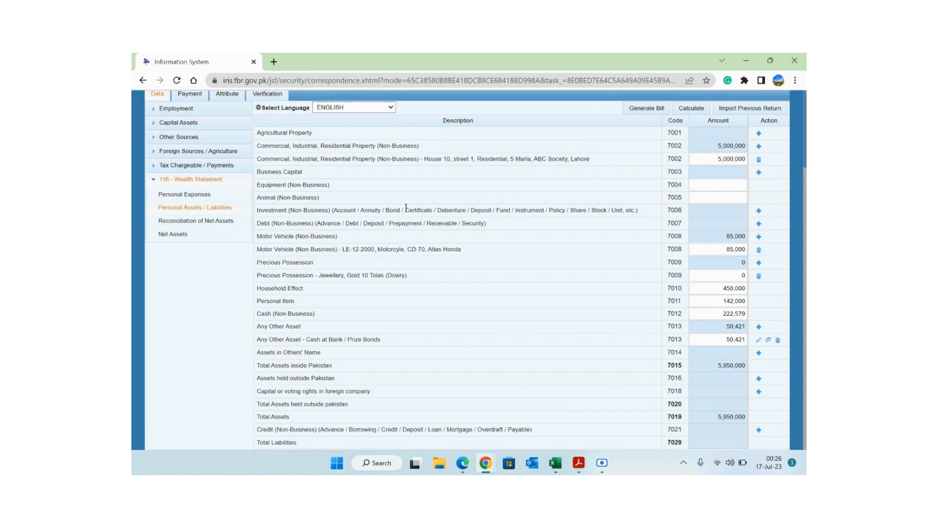
click(198, 113)
click(186, 125)
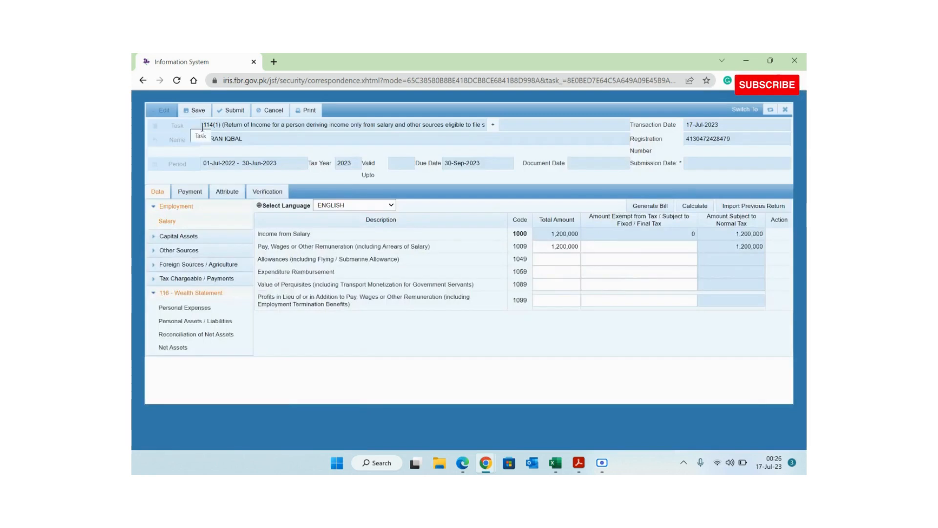
- Review the 15,000 salary and 234 cellphone adjustable tax entries, then view Personal Expenses
click(227, 280)
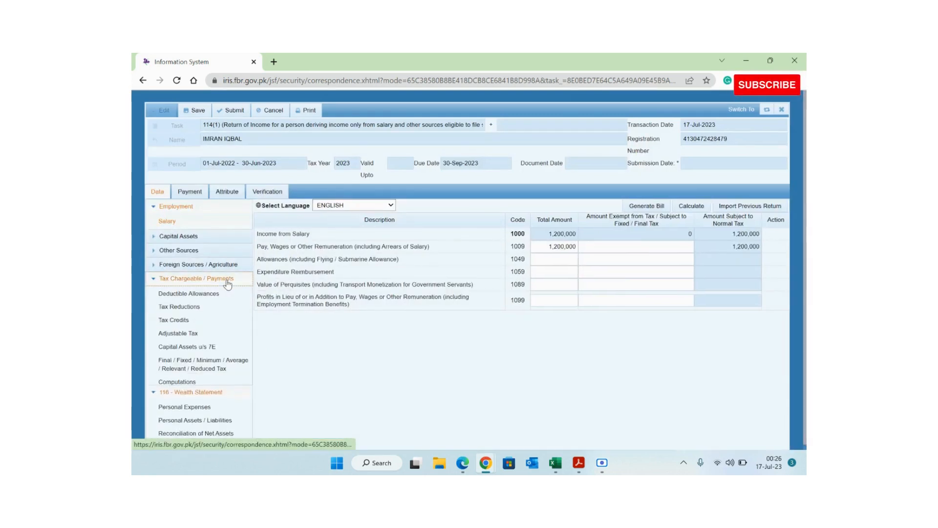
click(179, 334)
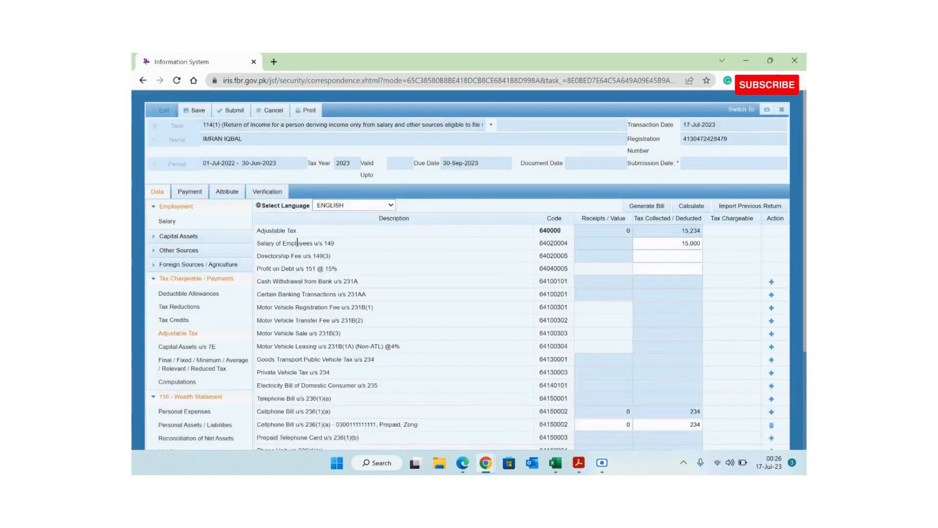
drag(344, 244, 266, 243)
double_click(691, 243)
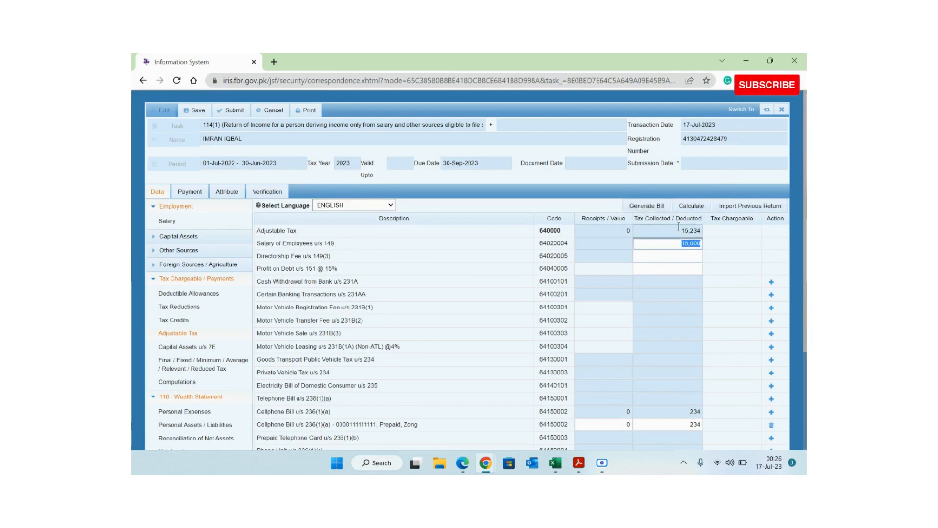
scroll(806, 297, down, 3)
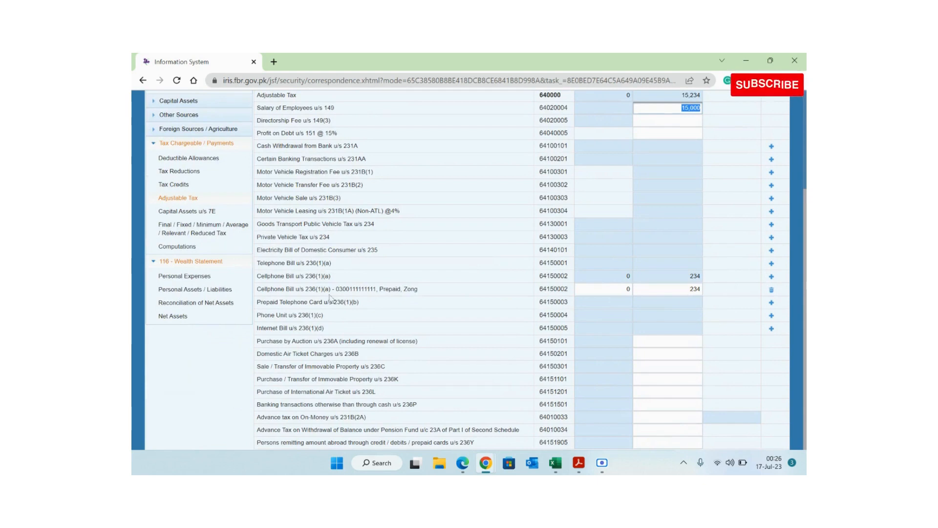
click(317, 277)
triple_click(317, 277)
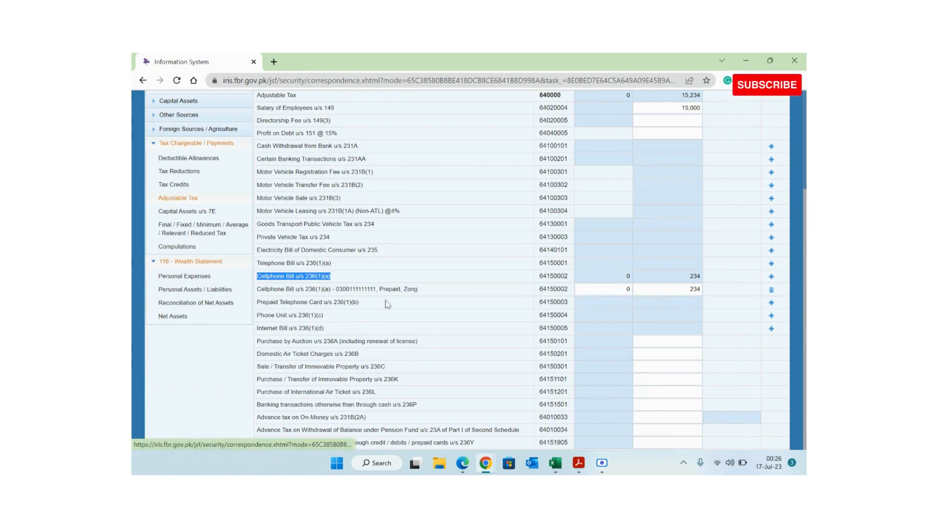
drag(336, 289, 417, 298)
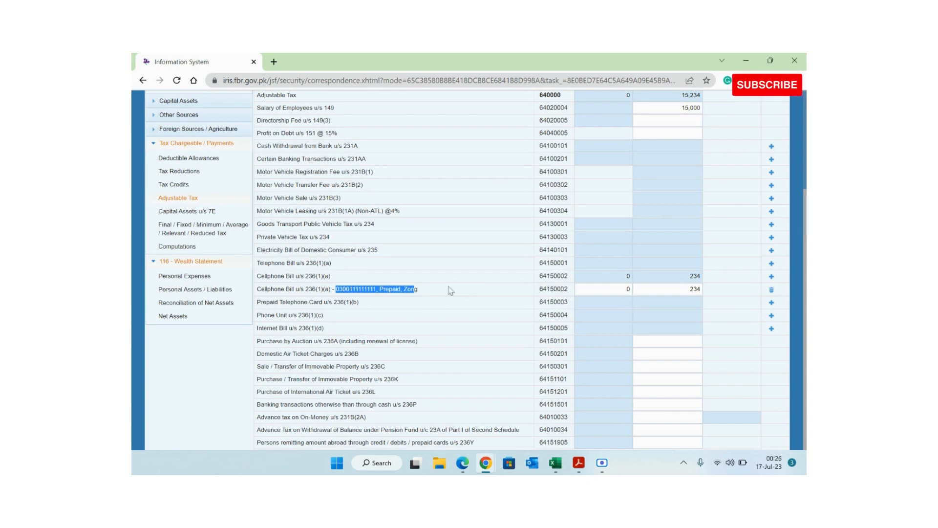
click(195, 276)
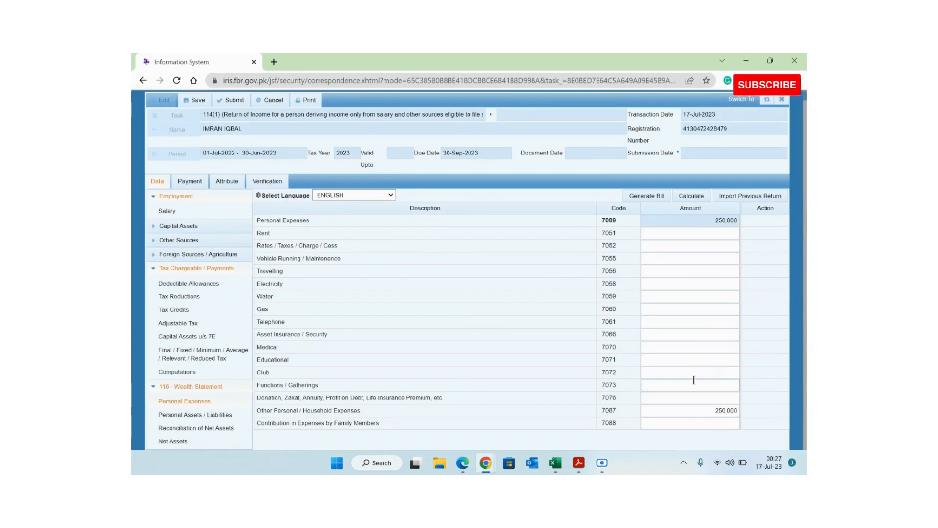
- Check the 5,950,000 personal assets and go to Reconciliation of Net Assets
click(220, 414)
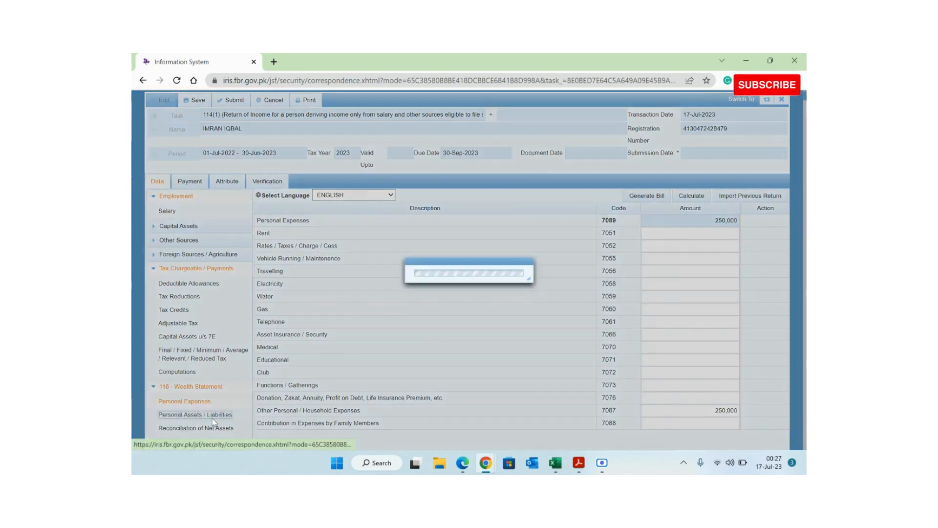
scroll(663, 250, down, 2)
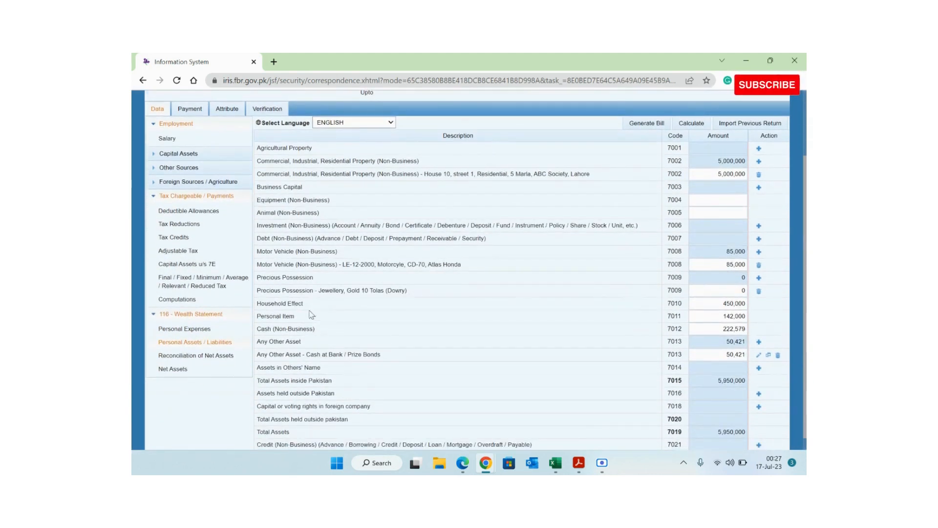
click(205, 356)
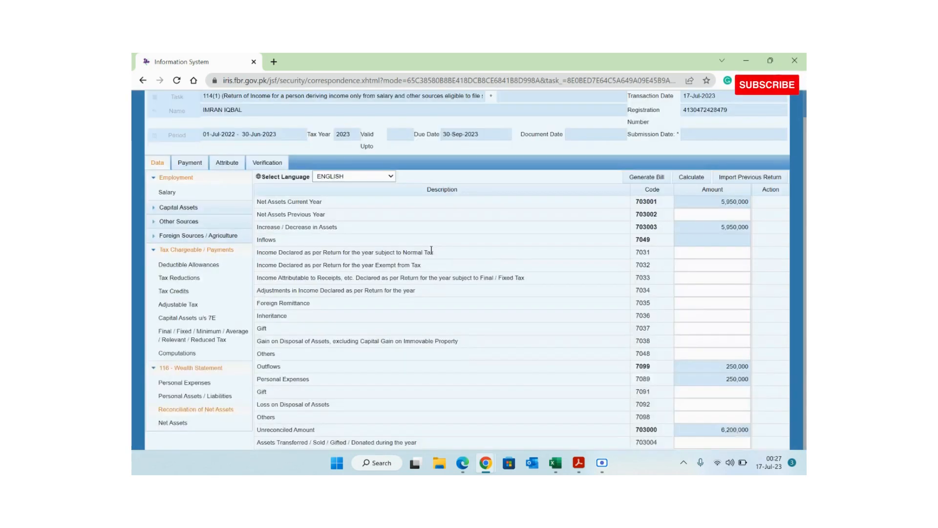
- Copy the 5,000,000 opening wealth from cell B6 of the Excel working
key(alt+Tab)
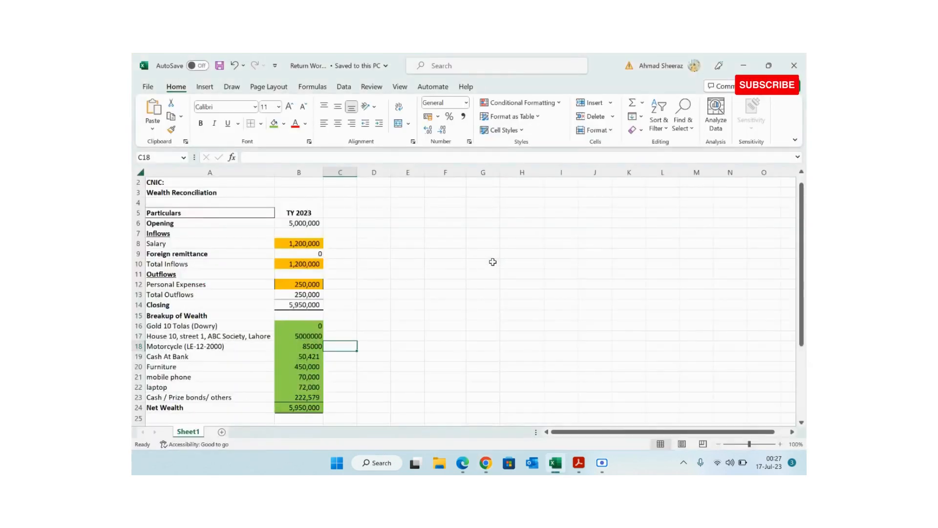
key(Left)
key(Up)
key(Up)
key(Up)
key(Up)
key(Up)
key(Up)
key(Up)
key(Up)
key(Up)
key(Up)
key(Up)
key(Up)
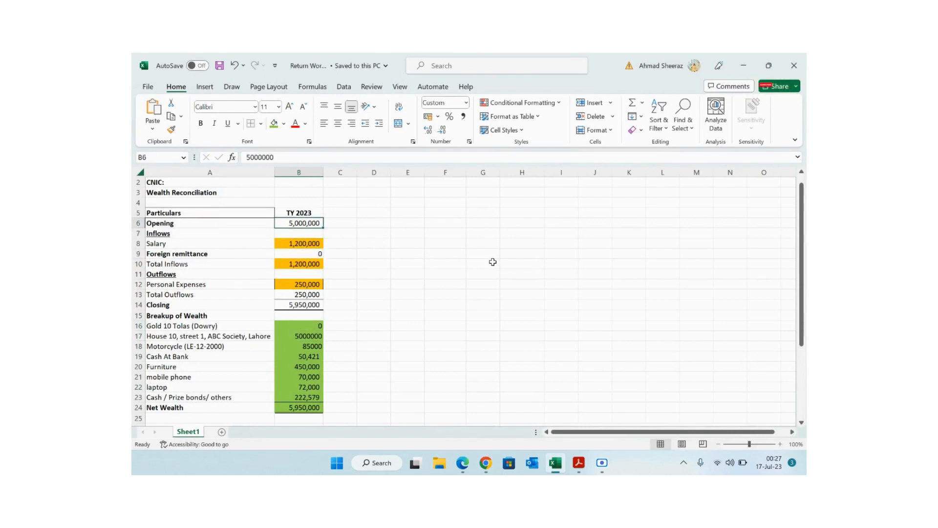
key(ctrl+c)
key(alt+Tab)
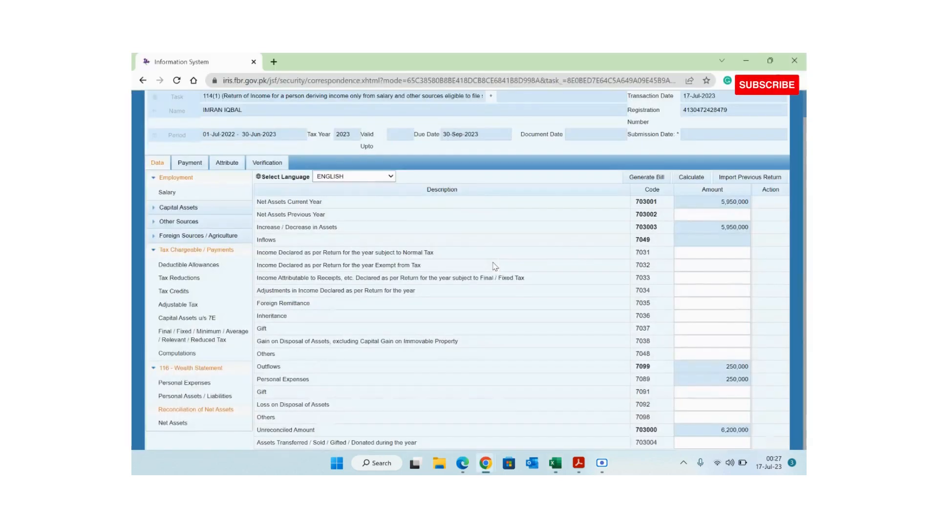
- Enter 5,000,000 as net assets previous year (703002), recalculate, and review the reconciliation lines
click(680, 213)
key(ctrl+v)
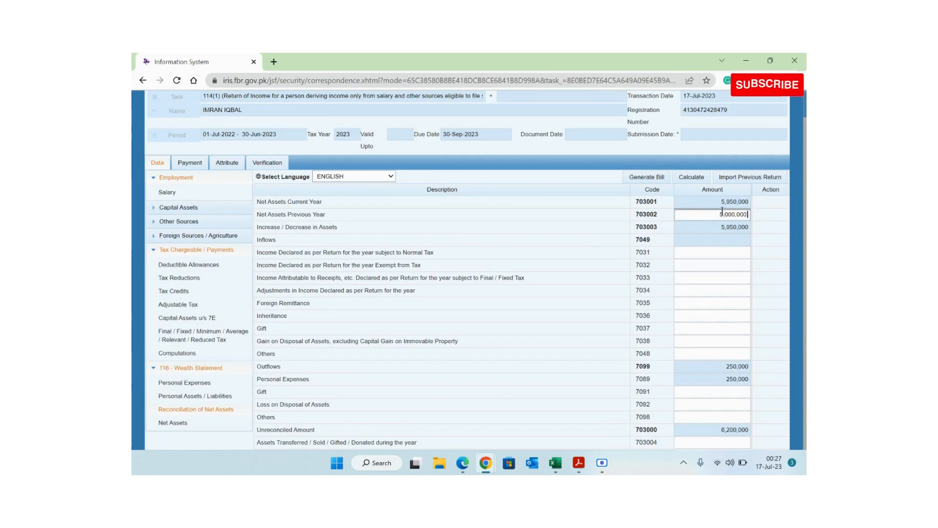
click(697, 179)
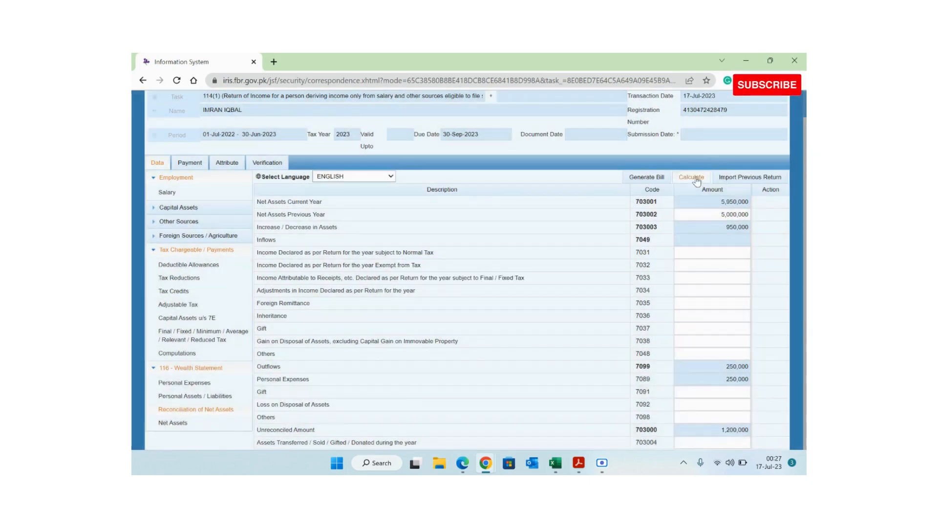
click(697, 179)
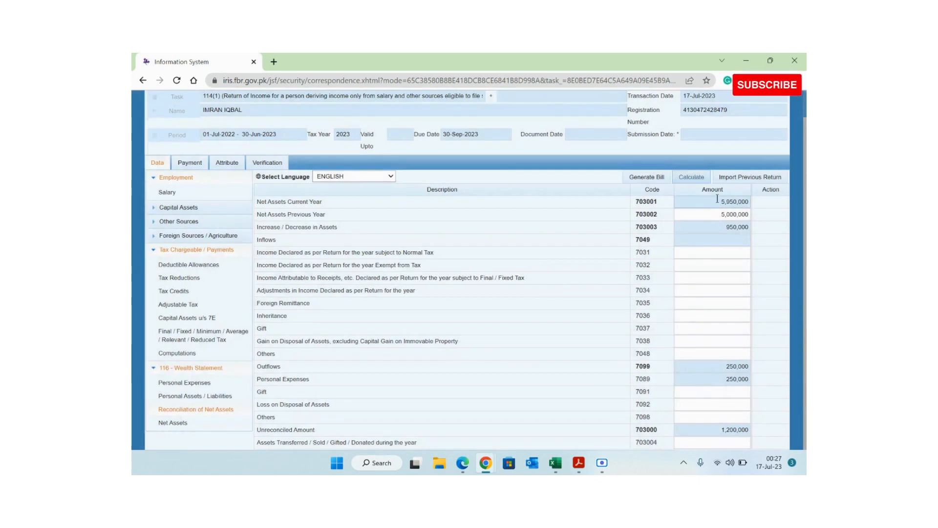
double_click(720, 213)
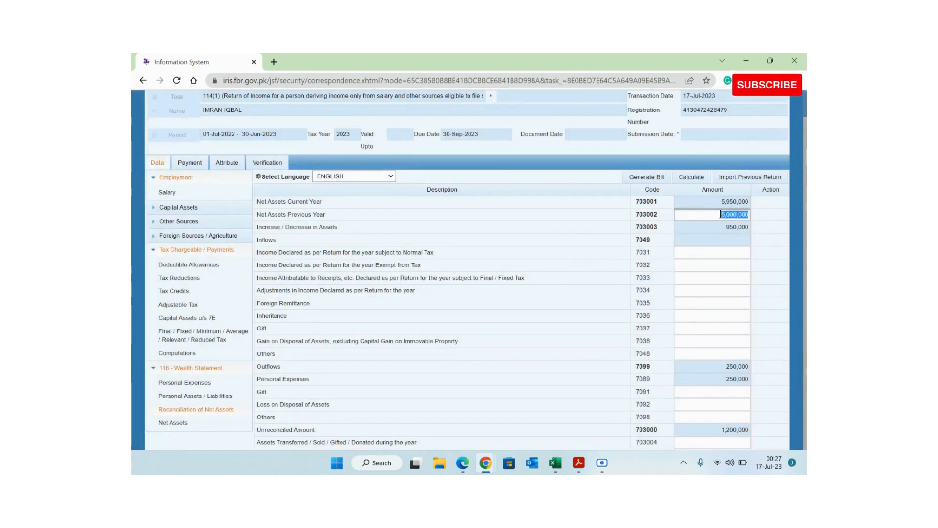
click(636, 269)
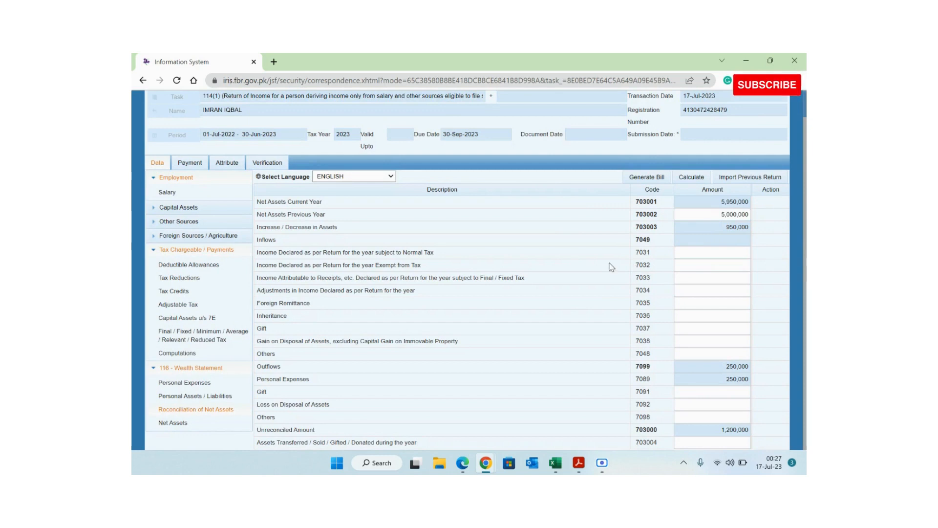
triple_click(300, 214)
triple_click(315, 201)
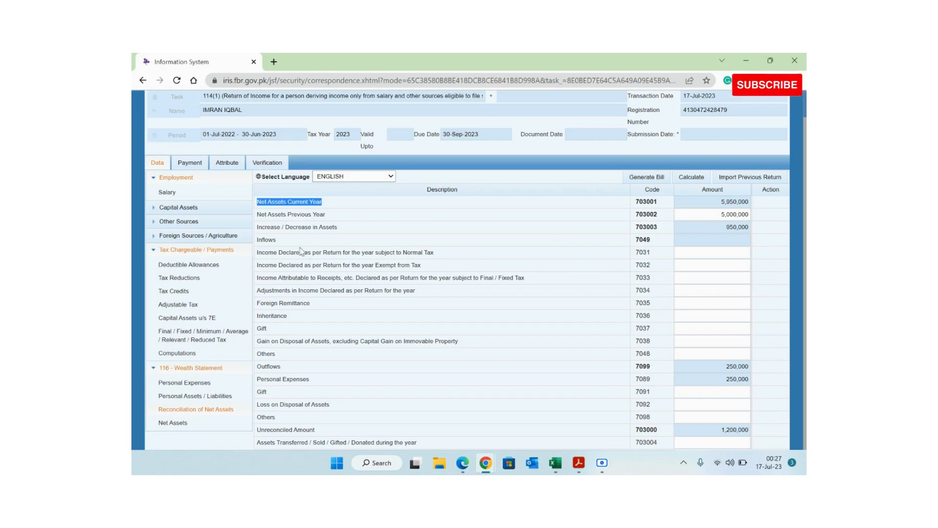
triple_click(273, 239)
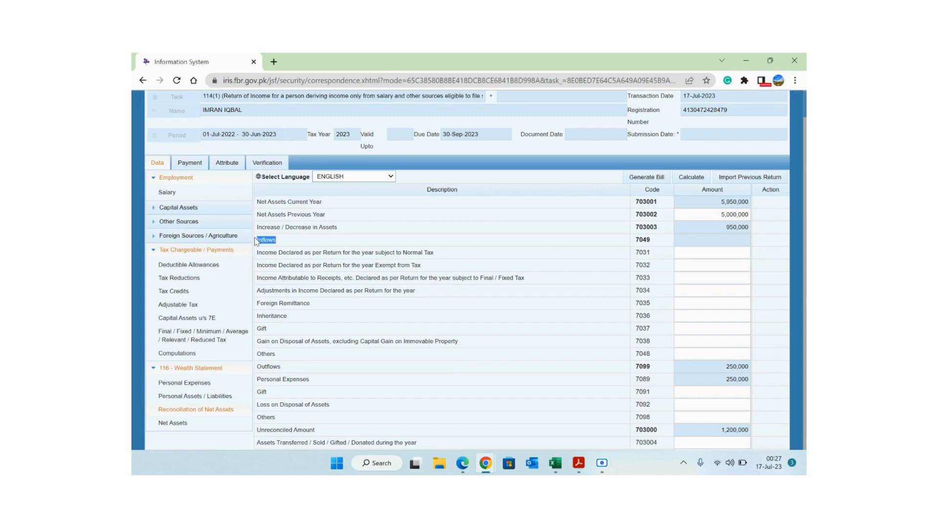
drag(438, 254, 307, 250)
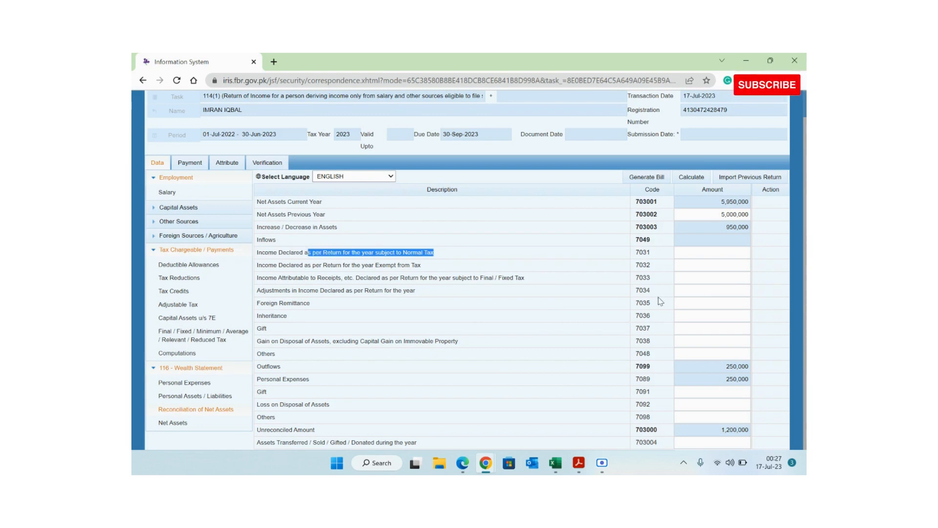
drag(653, 253, 636, 255)
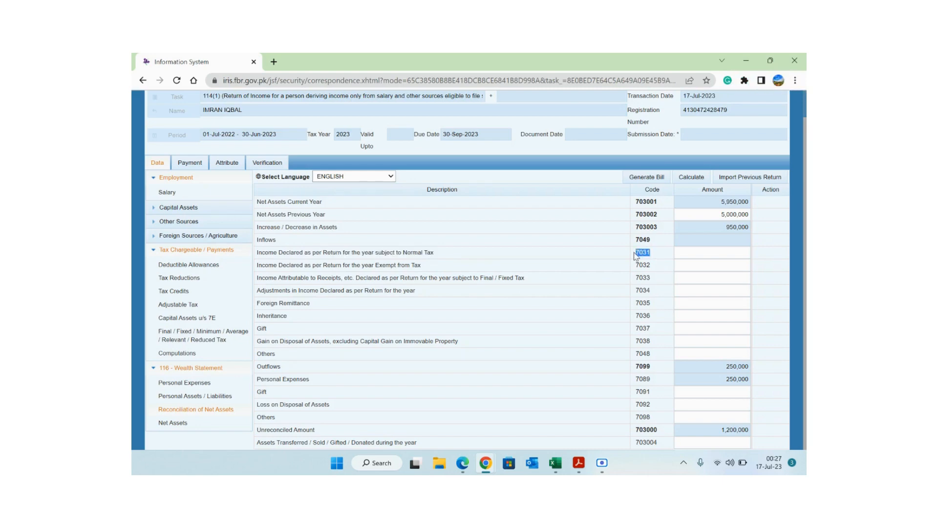
- Copy the 1,200,000 salary figure from the Excel working
key(alt+Tab)
key(Right)
key(Left)
key(Down)
key(Down)
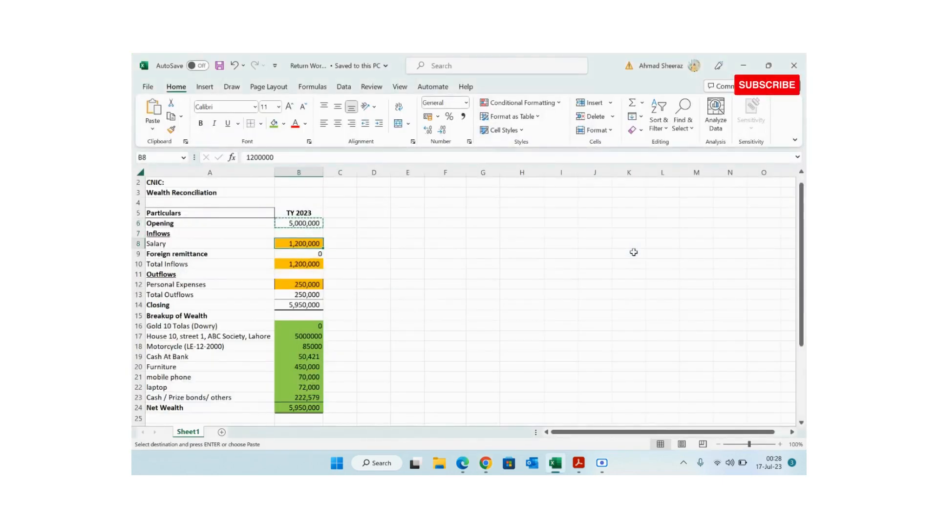
key(alt+Tab)
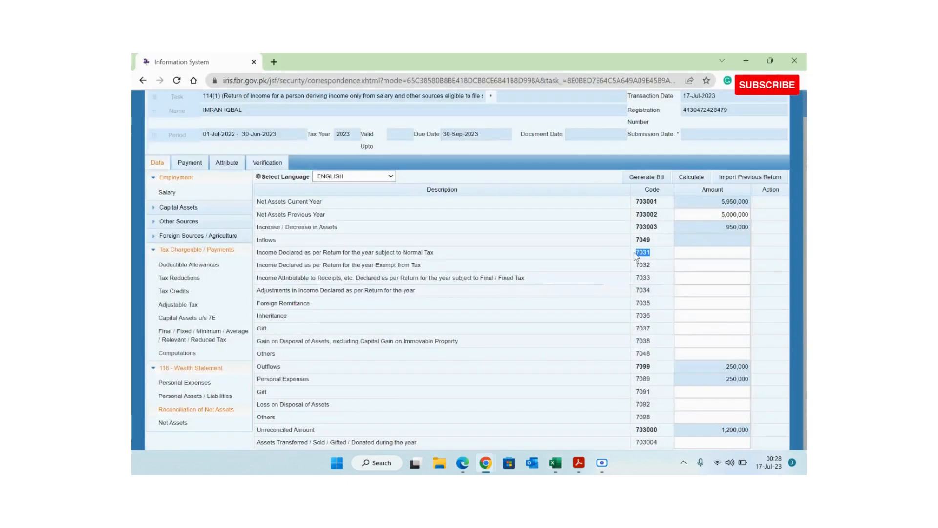
- Enter 1,200,000 as 7031 income subject to normal tax, recalculate, and check the unreconciled amount
click(695, 254)
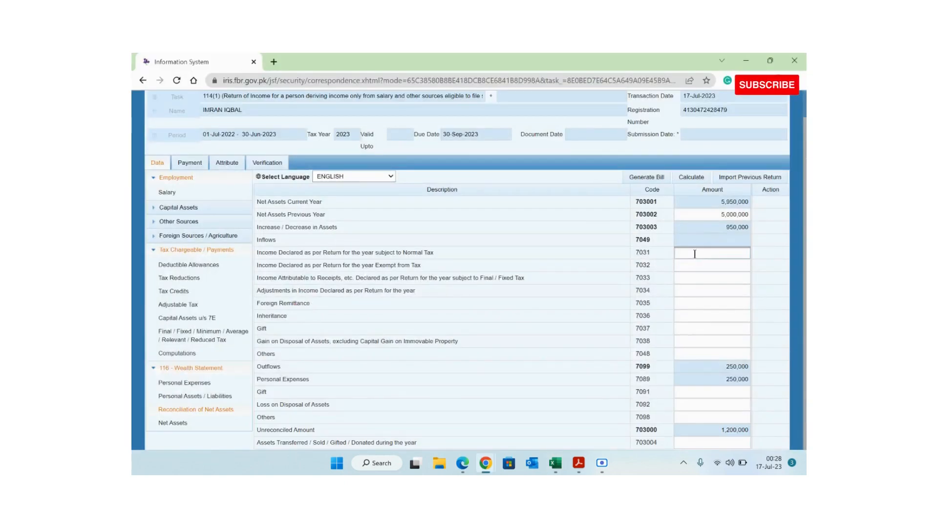
key(ctrl+v)
click(700, 180)
click(700, 178)
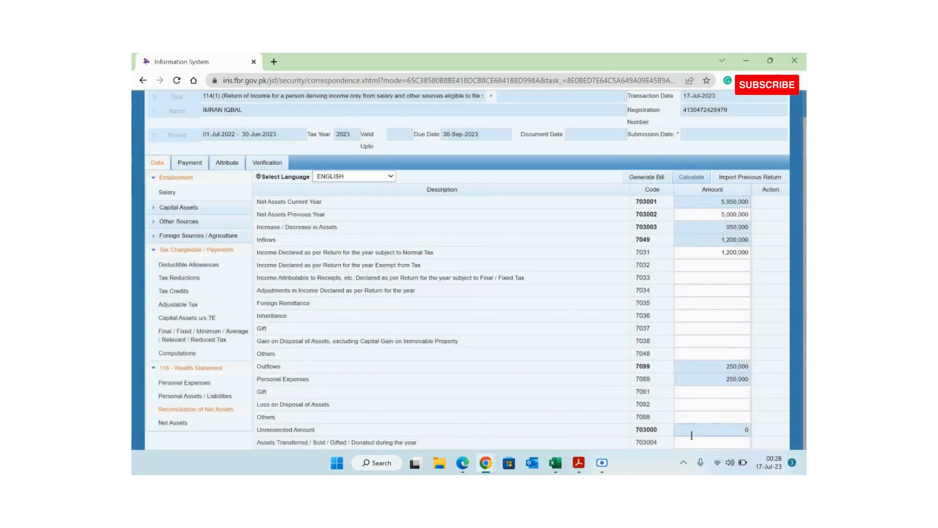
mouse_move(321, 432)
mouse_down()
mouse_move(247, 439)
mouse_move(315, 430)
mouse_up()
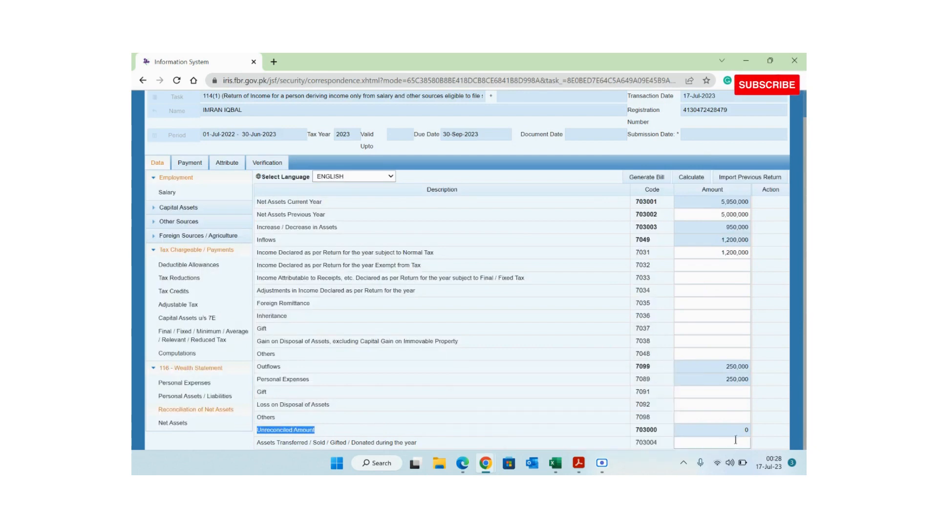
click(738, 438)
click(746, 429)
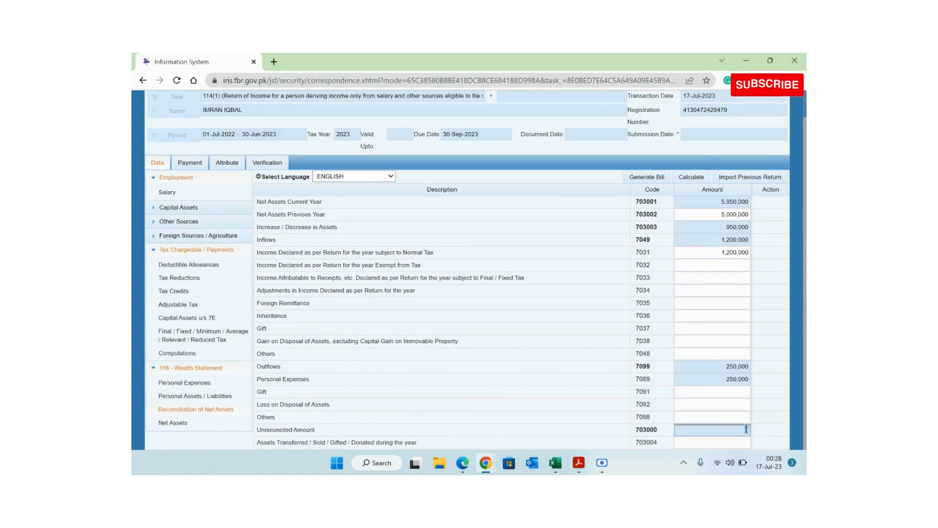
double_click(745, 429)
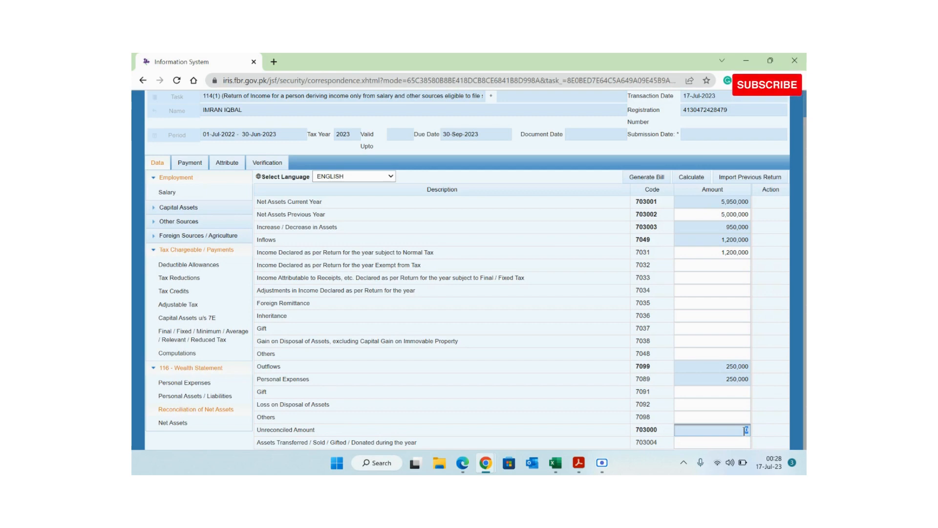
scroll(746, 430, up, 1)
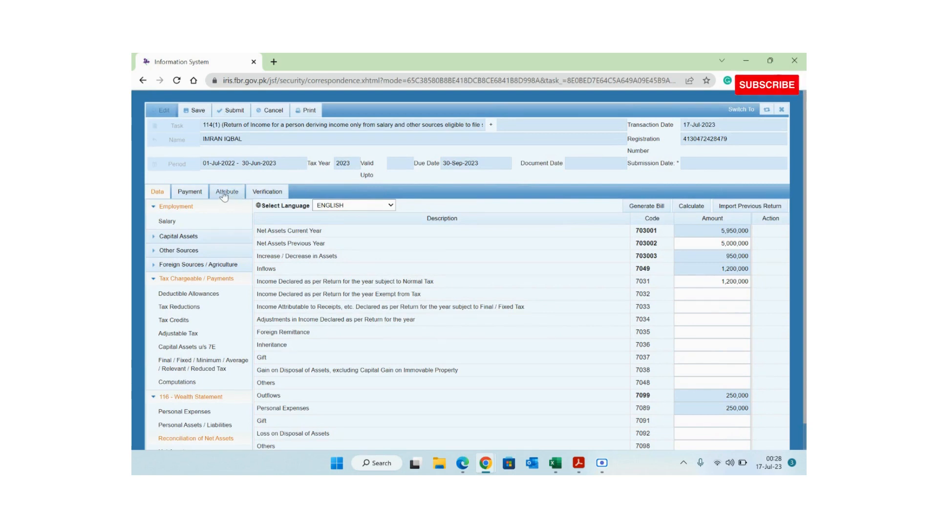
click(691, 206)
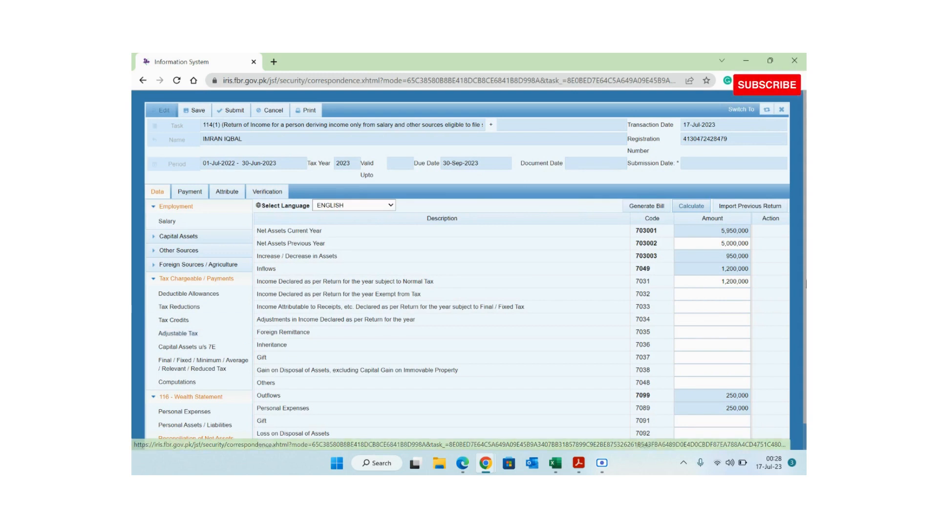
- Set the Foreign Remittance (7035) amount to 0 and recalculate
click(214, 439)
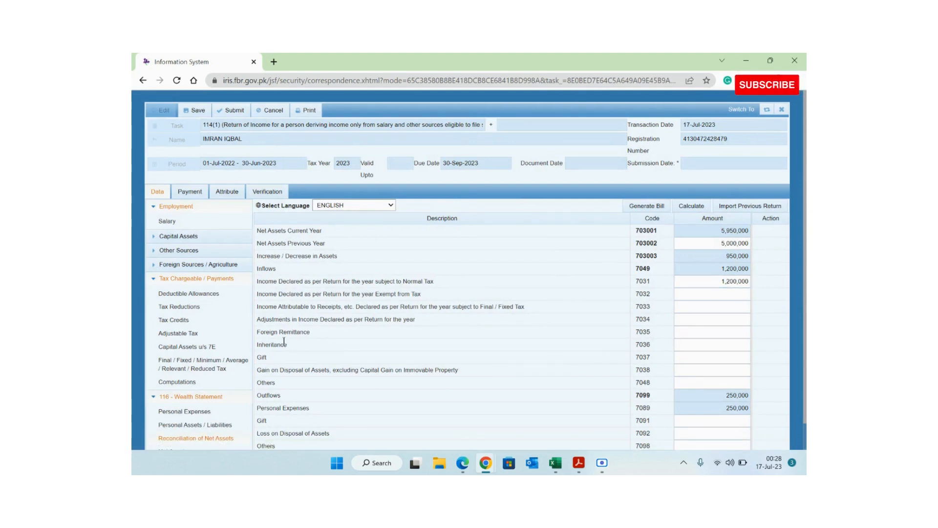
click(695, 330)
text(0000000000000)
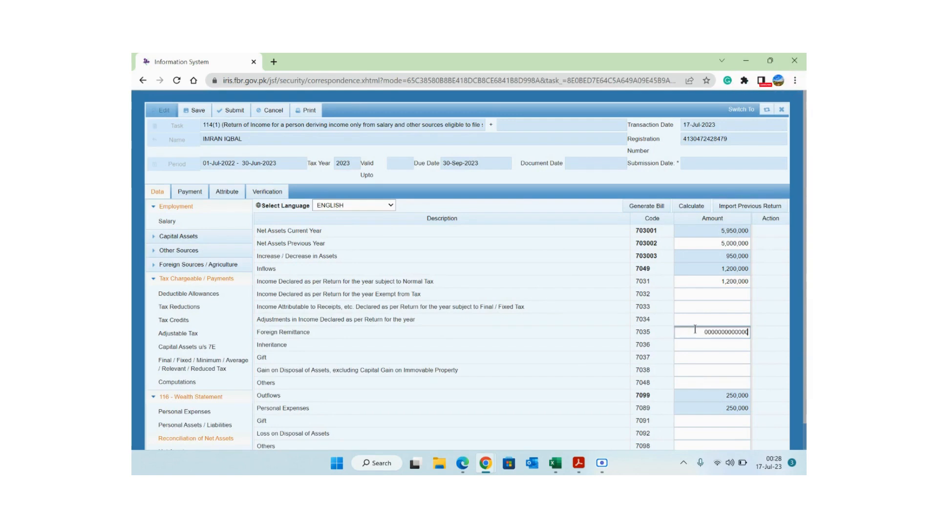
click(688, 209)
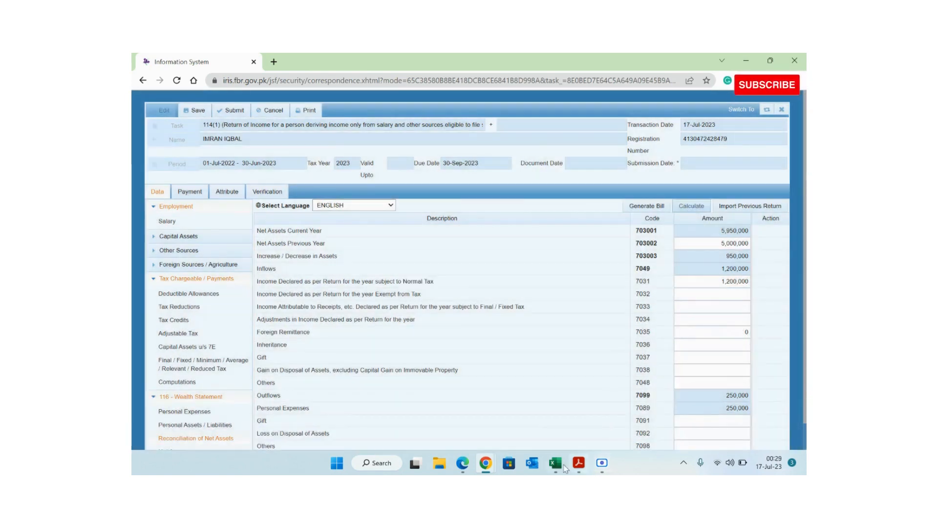
- Try a trial foreign remittance in Excel cell B9, then undo it back to 0
click(565, 468)
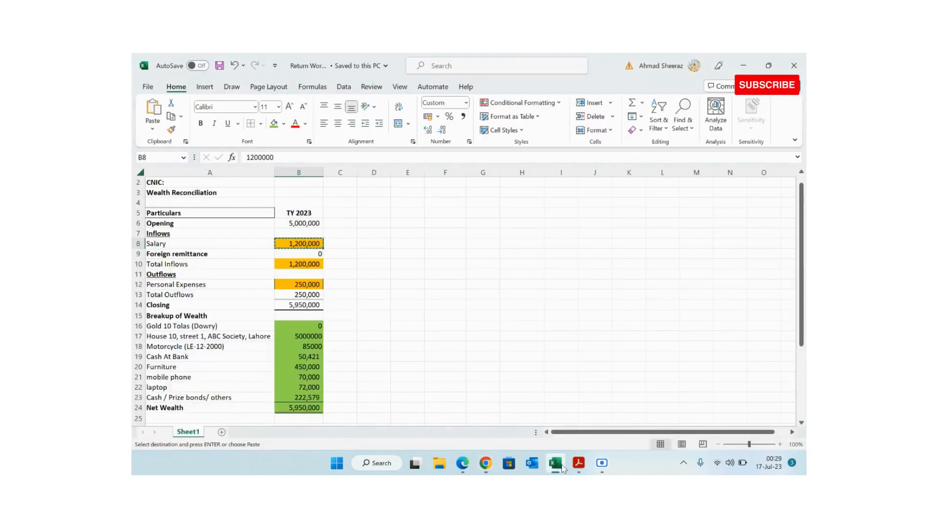
click(133, 254)
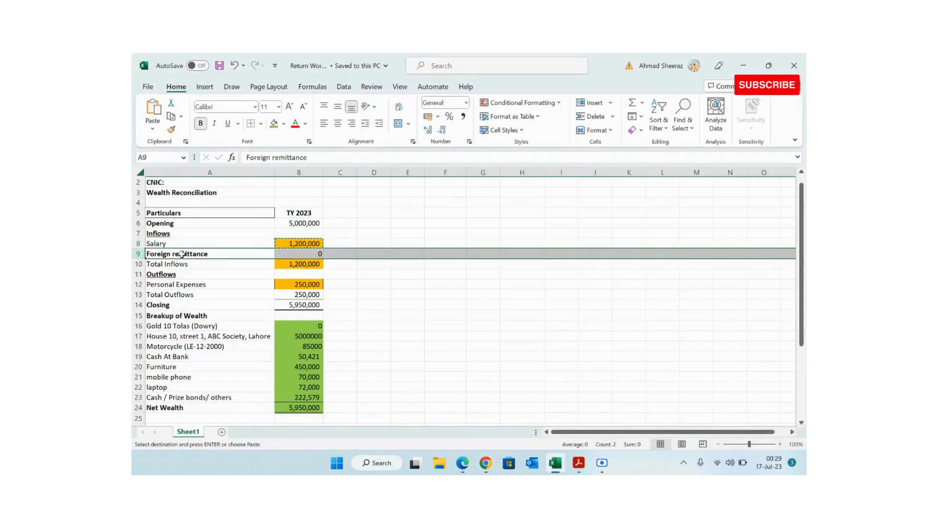
click(296, 252)
key(Escape)
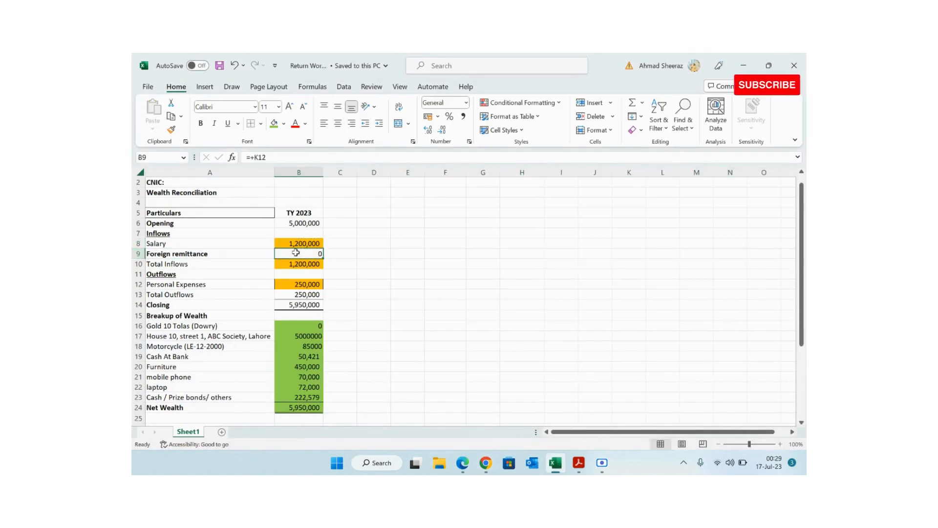
text(10000)
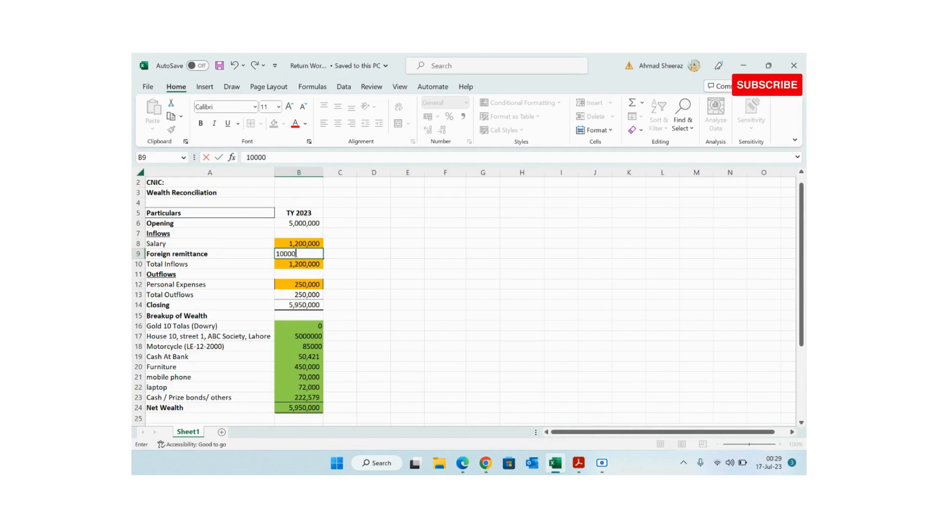
key(Return)
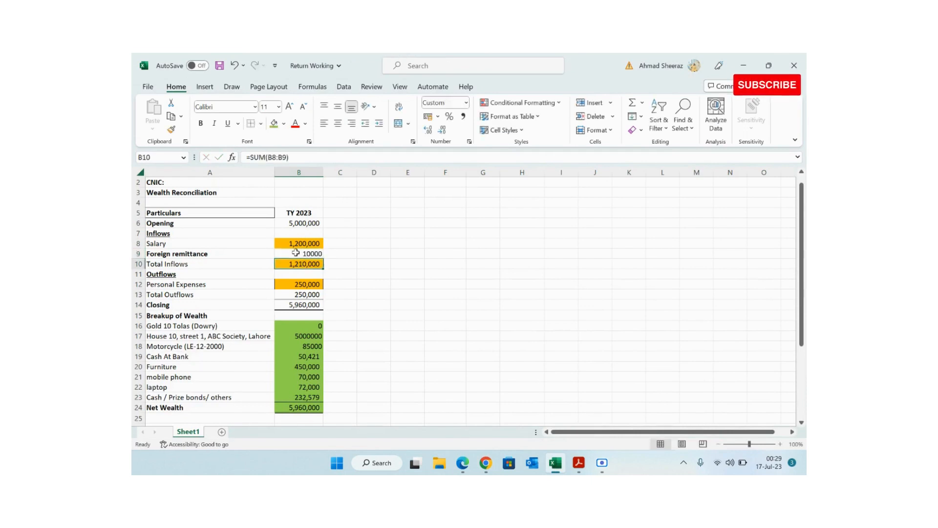
key(ctrl+z)
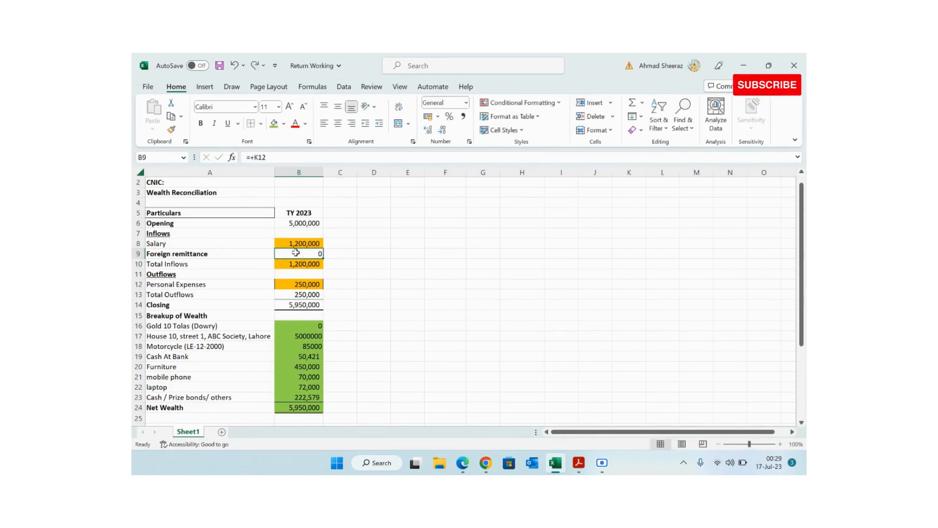
- Recalculate the IRIS reconciliation to confirm a zero unreconciled amount
key(alt+Tab)
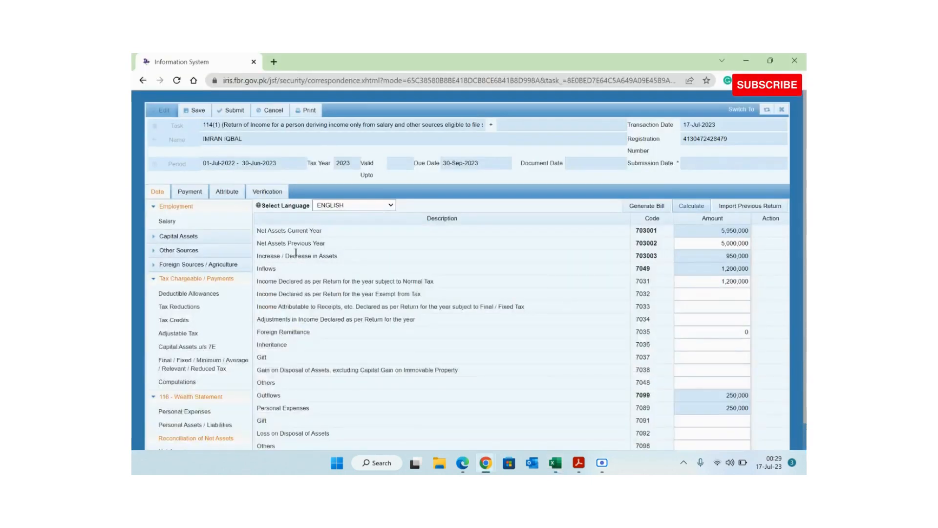
click(685, 207)
scroll(685, 273, down, 1)
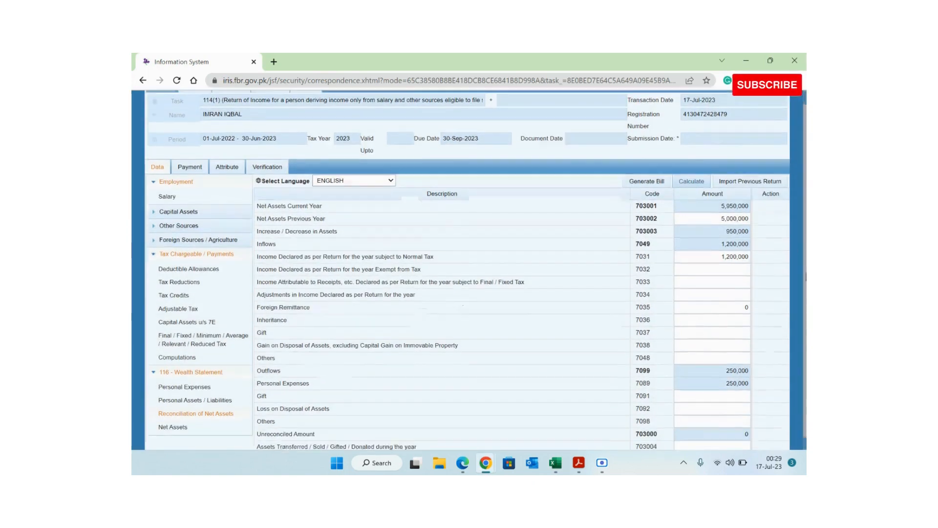
scroll(780, 245, up, 1)
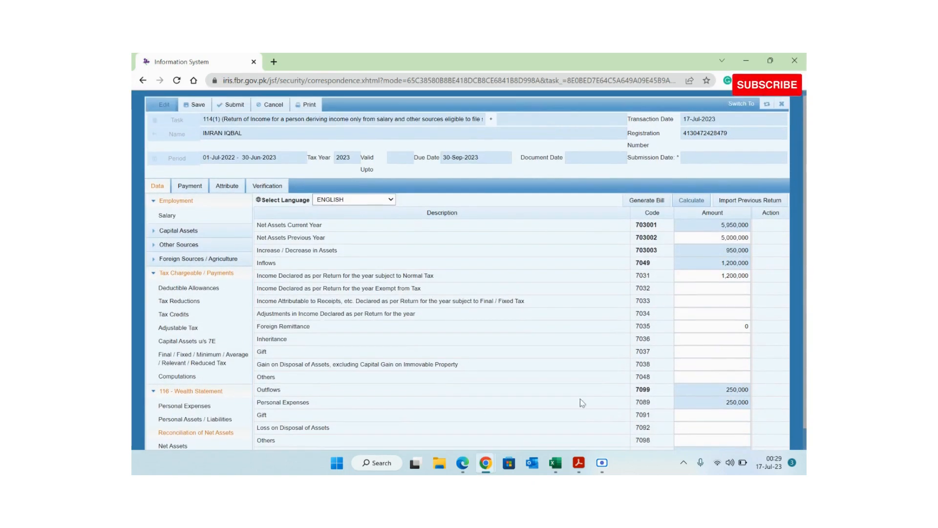
- Set Residence Status to Resident in the return's attributes and save
click(228, 187)
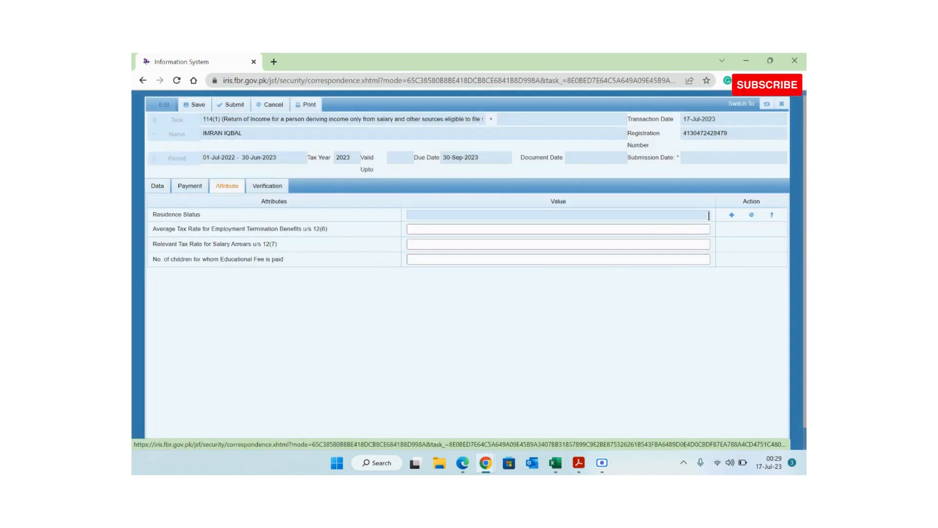
click(732, 215)
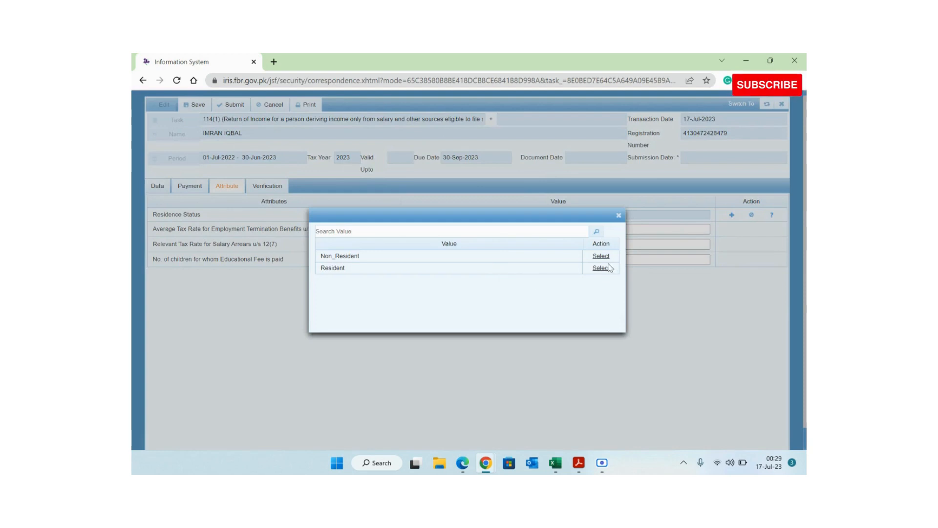
click(601, 268)
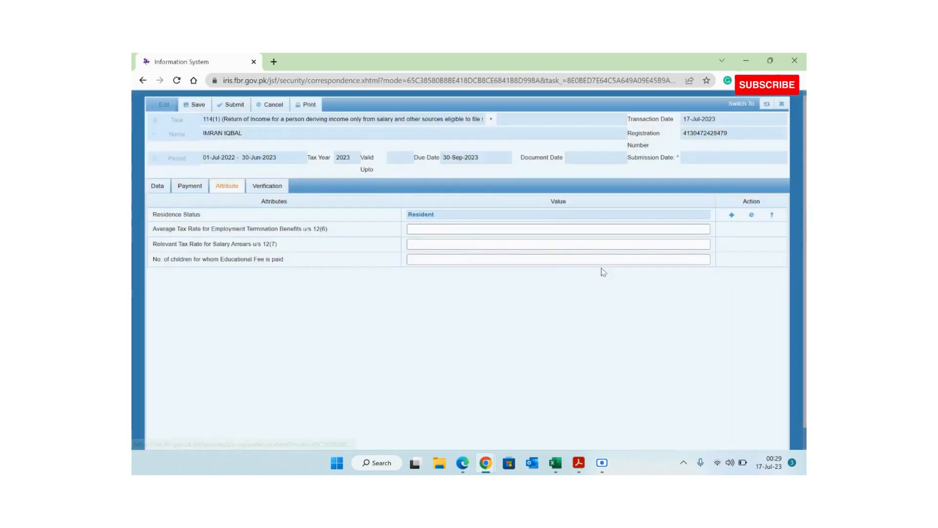
click(195, 106)
- Visit the Verification section, then return to the draft Declaration (NEW) list
click(259, 188)
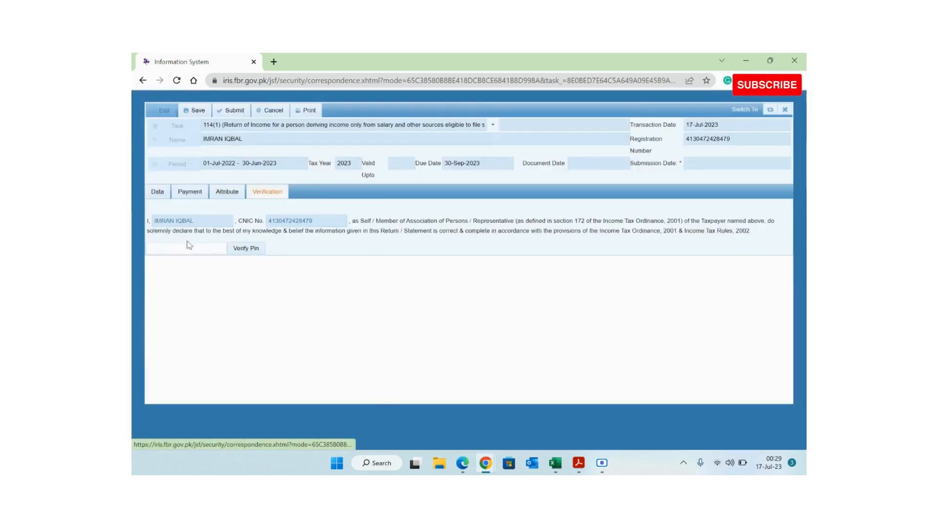
click(189, 248)
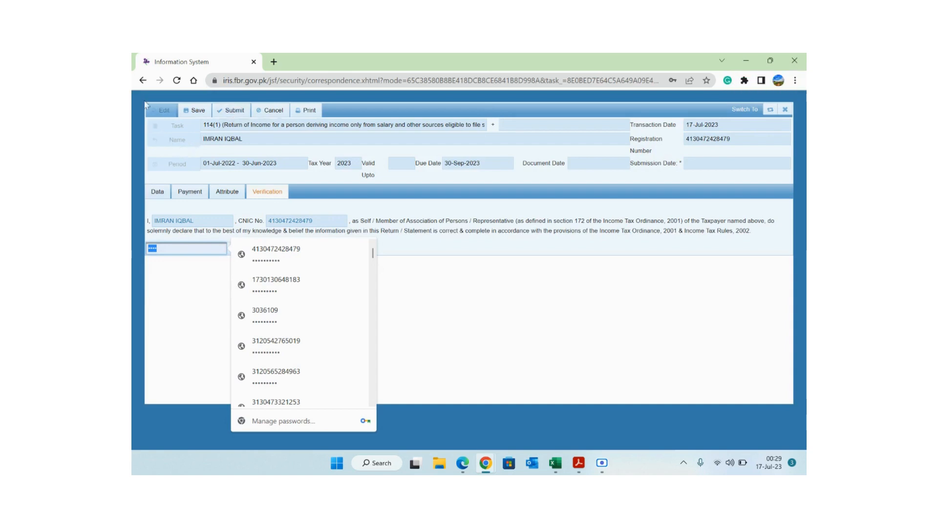
click(143, 81)
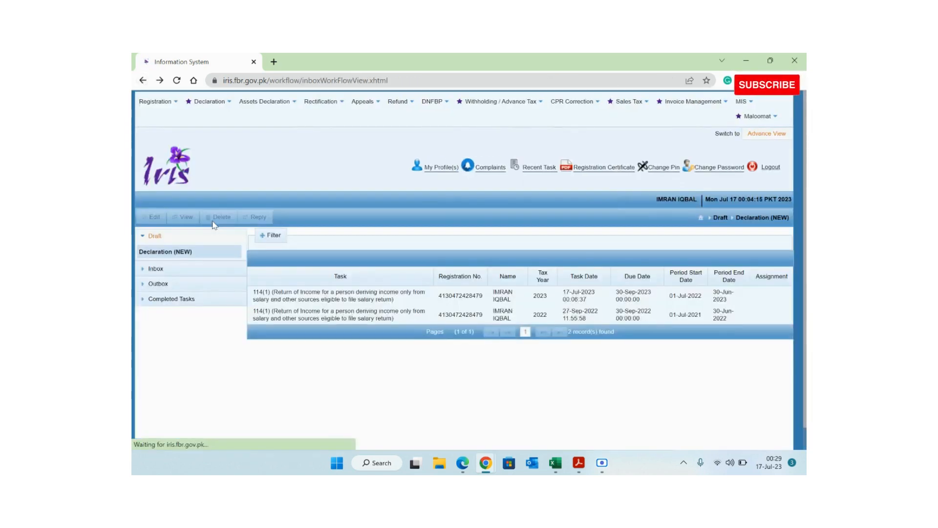
- Browse the completed and draft declaration lists and select the 2023 draft return
click(208, 253)
click(173, 301)
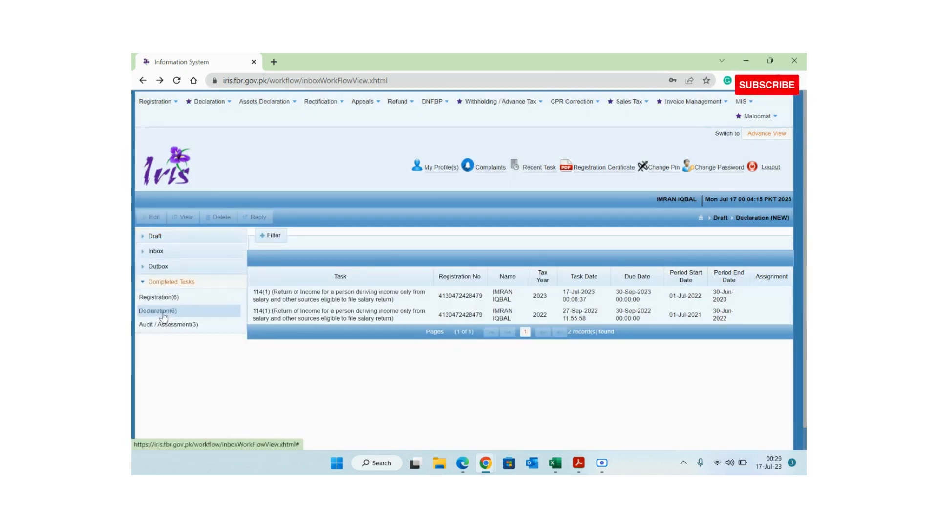
click(173, 314)
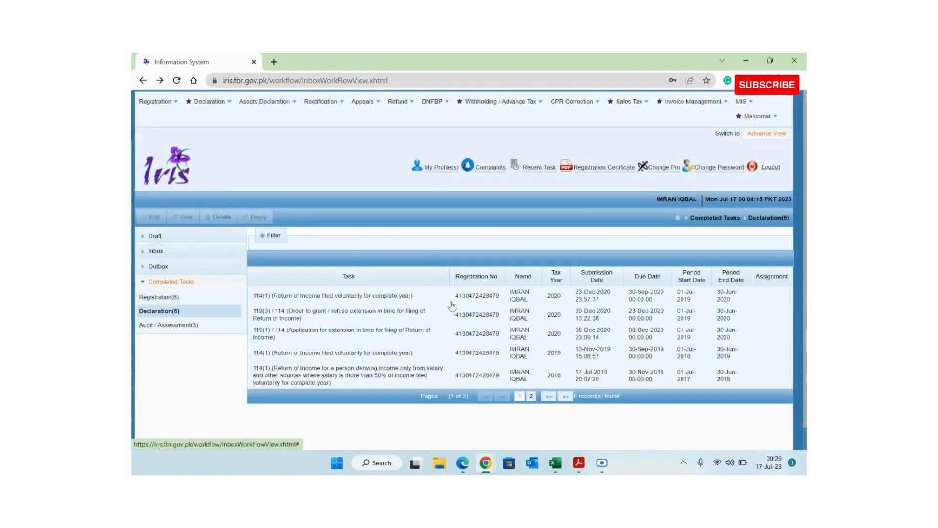
click(155, 235)
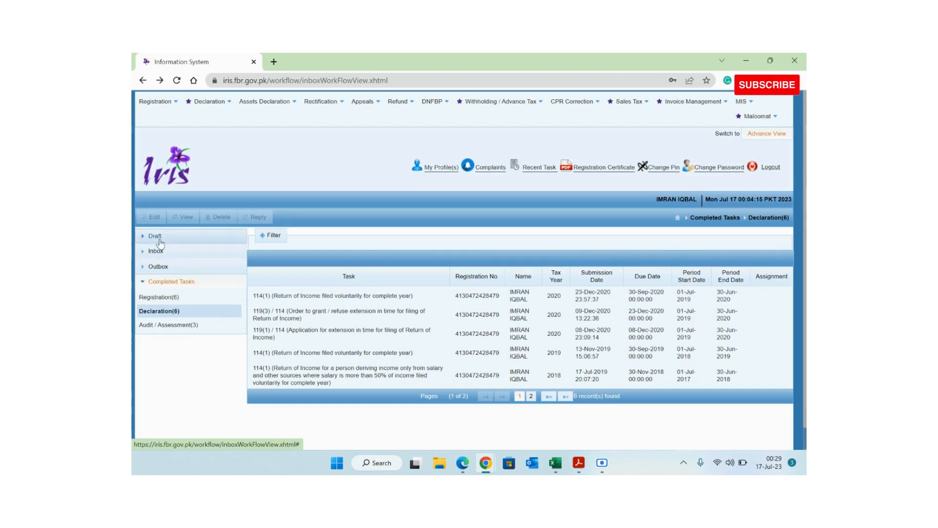
click(154, 251)
click(294, 297)
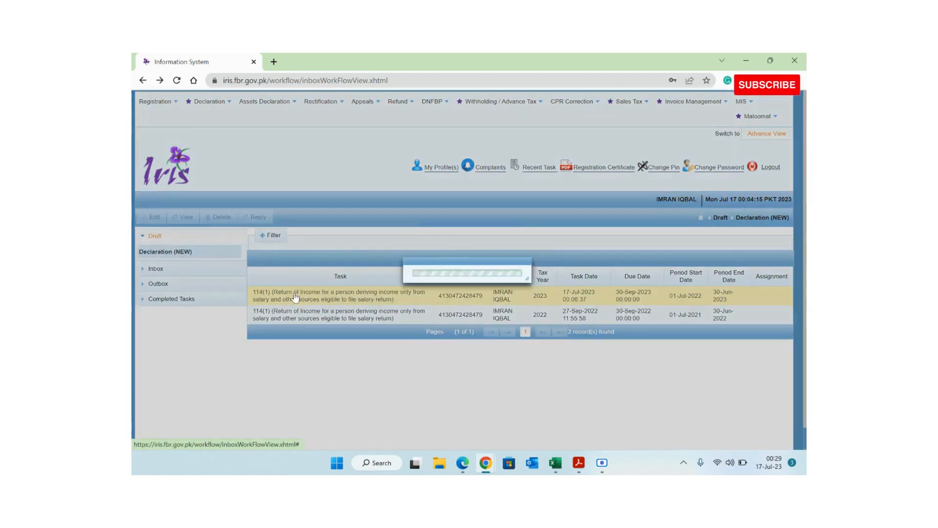
- Open the completed 2020 return for viewing, then go back to the completed declarations list
click(220, 299)
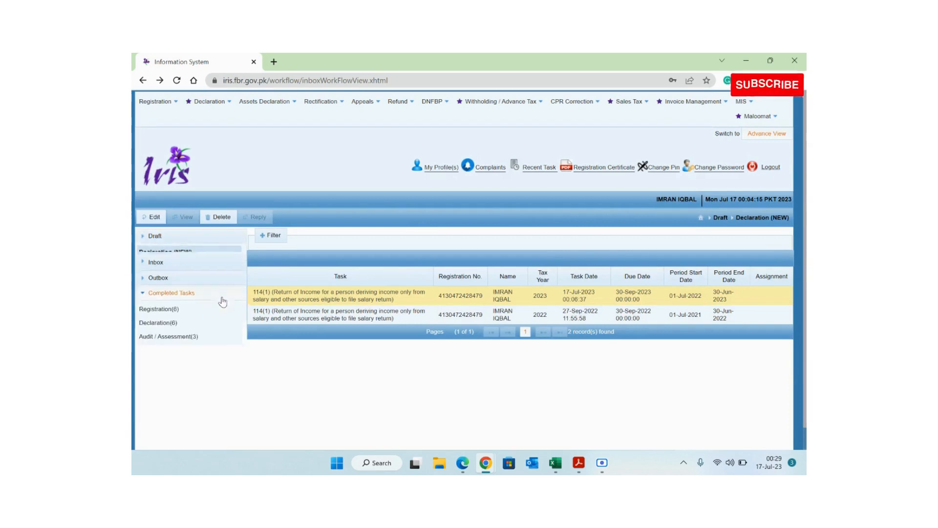
click(185, 313)
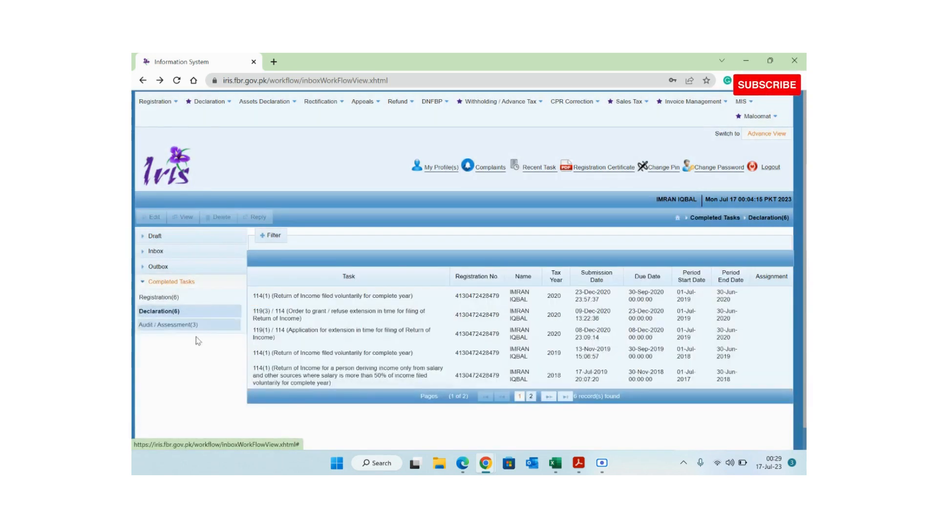
click(435, 299)
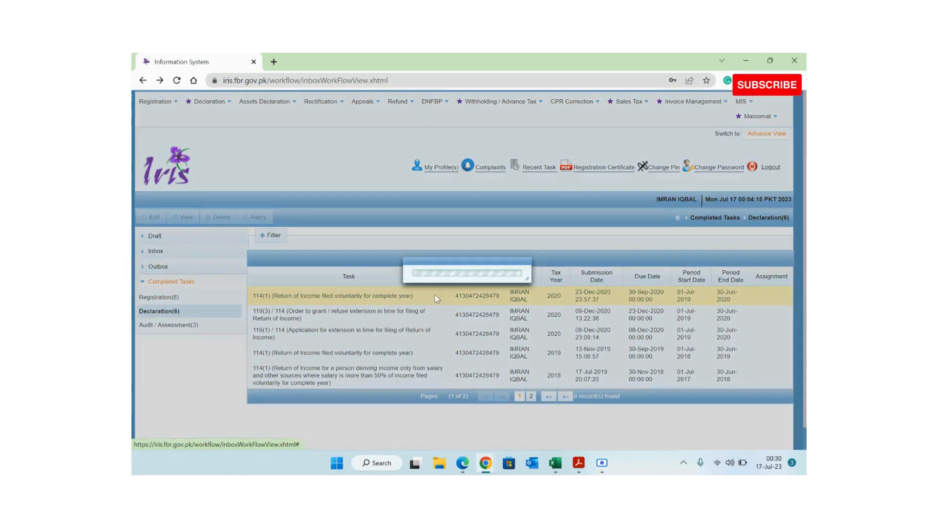
click(185, 218)
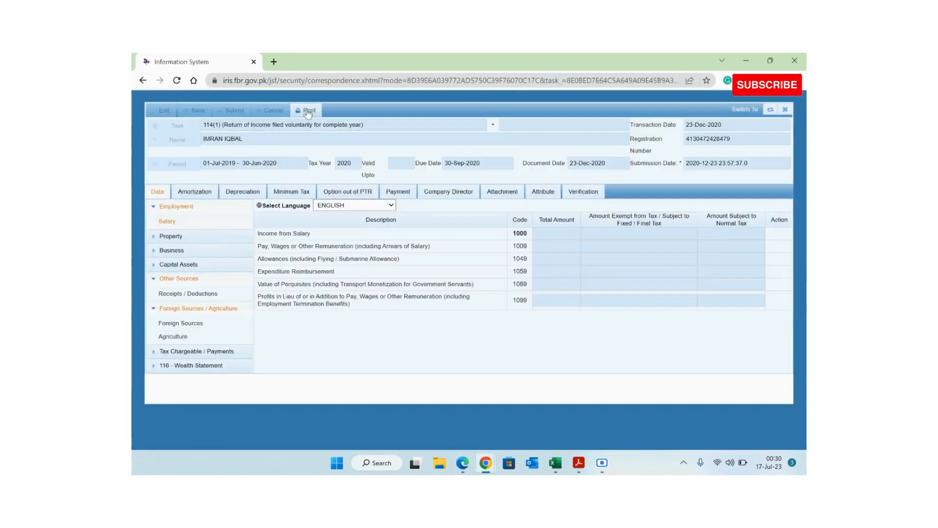
click(144, 81)
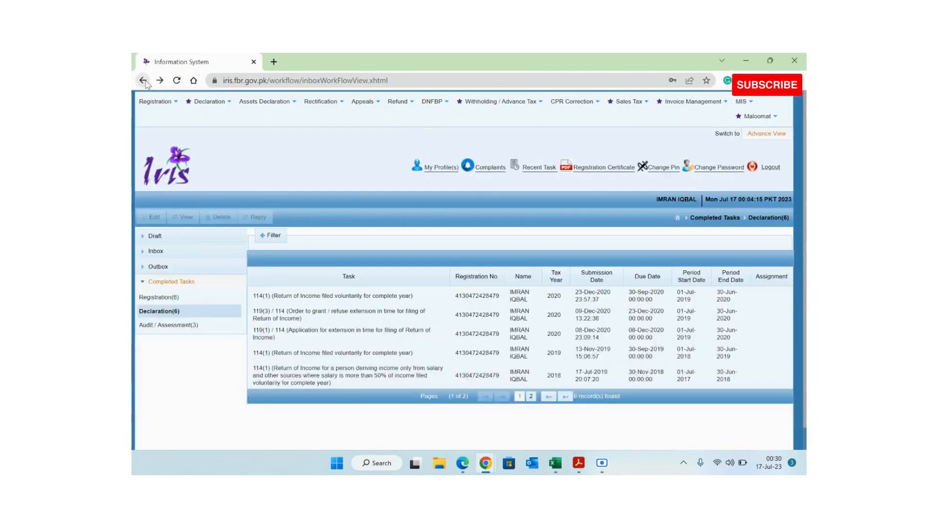
click(605, 465)
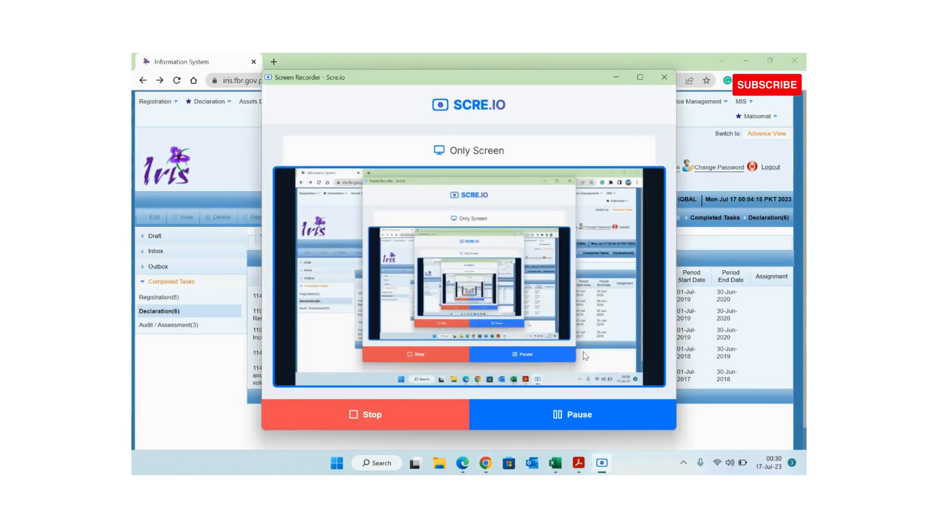
- Add the check formula =B14-B24 beside Net Wealth in C24
click(553, 468)
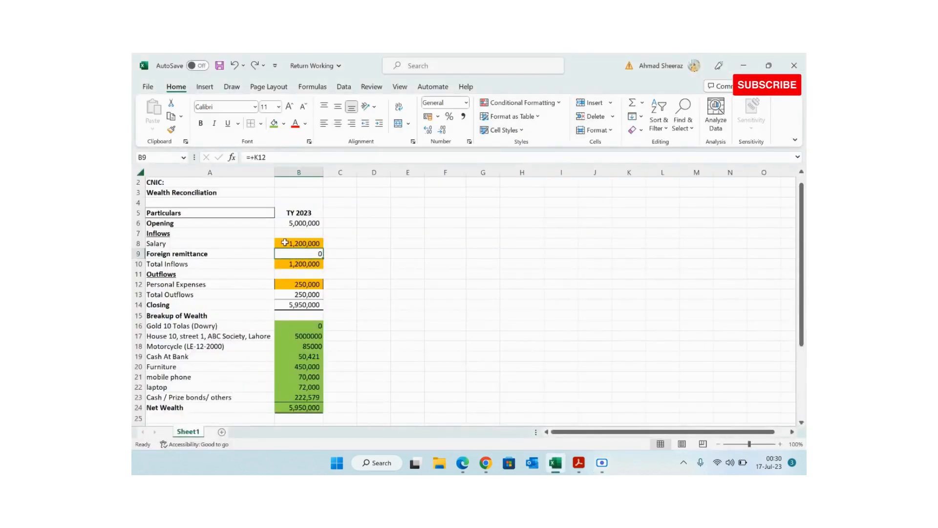
click(217, 253)
key(Down)
key(Down)
key(Down)
key(Down)
key(Down)
key(Down)
key(Down)
key(Down)
key(Down)
key(Down)
key(Down)
key(Down)
key(Down)
key(Down)
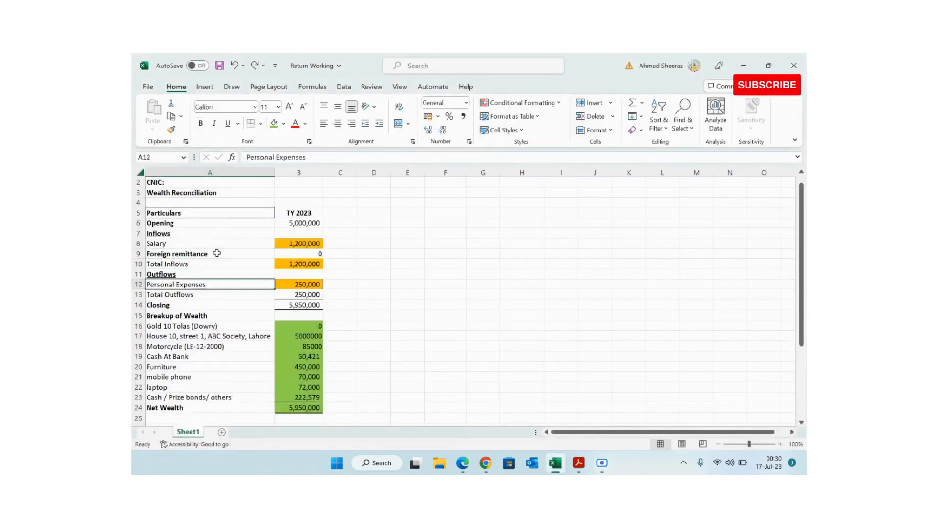
key(Right)
key(Right)
key(Down)
text(=)
key(Left)
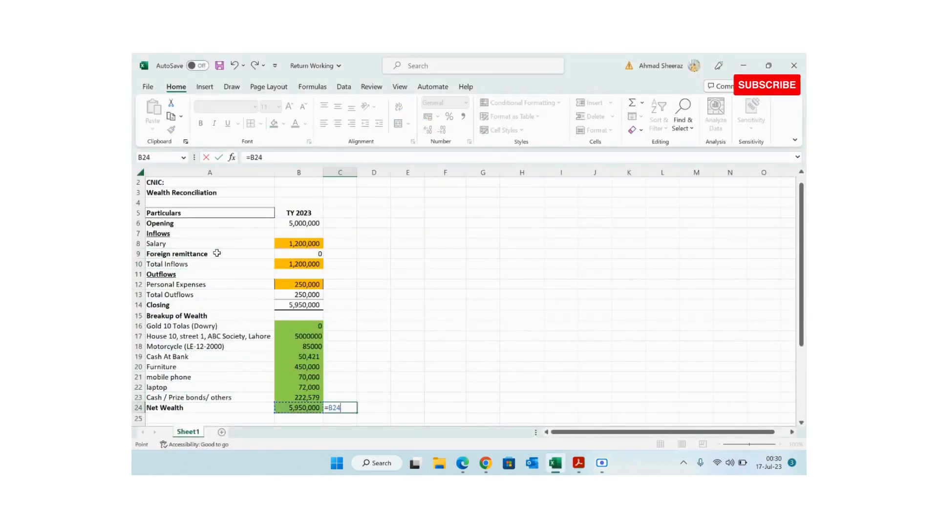
key(Up)
key(Up)
key(Up)
key(Up)
key(Up)
key(Up)
key(Up)
key(Up)
key(Up)
key(Up)
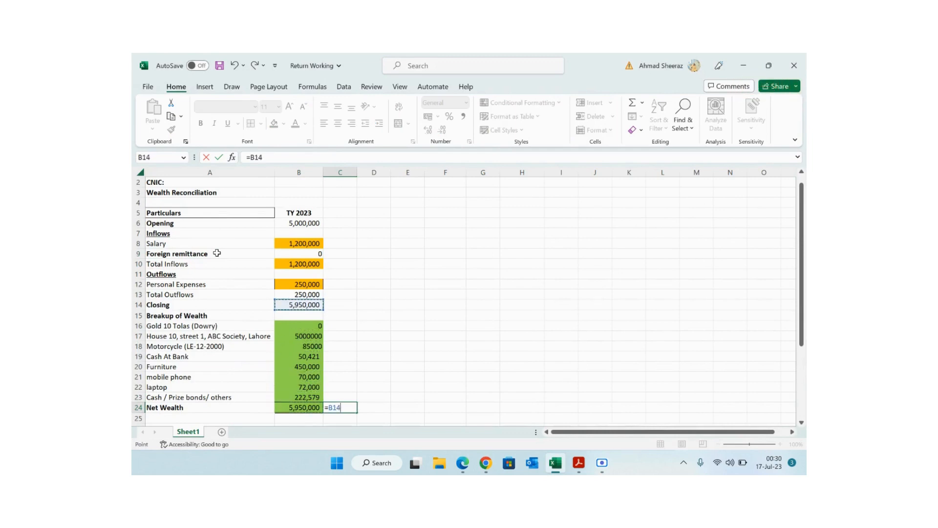
text(-)
key(Left)
key(Return)
key(Up)
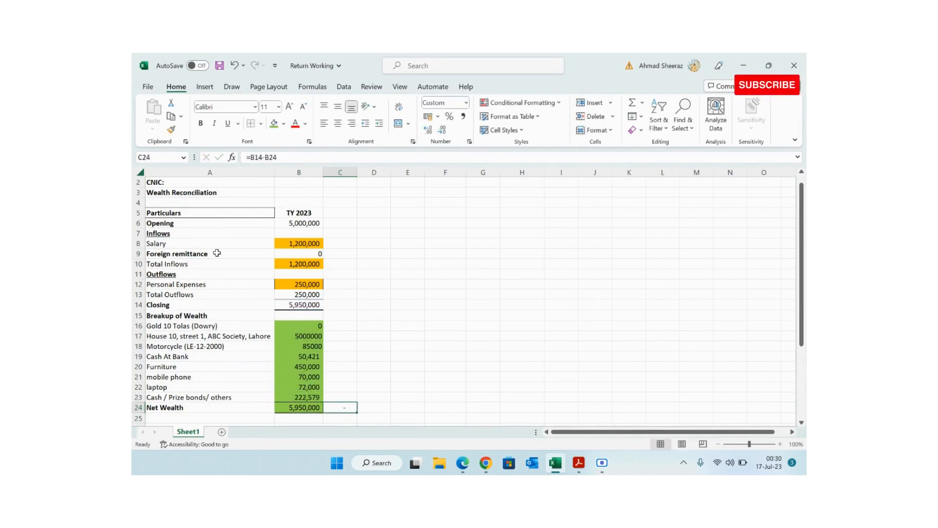
key(F2)
key(Escape)
- Make the Foreign remittance label bold
click(216, 253)
double_click(217, 252)
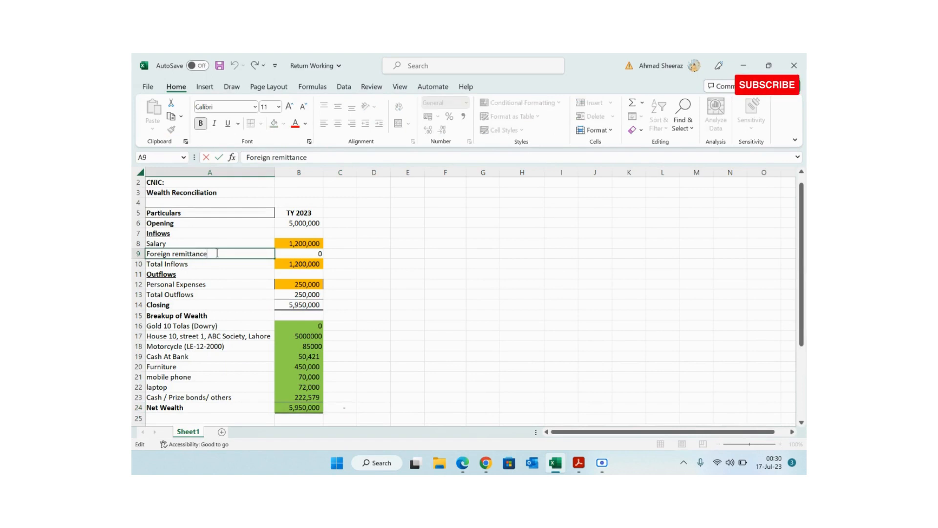
key(Escape)
key(ctrl+b)
- Test 6,000,000 as the opening balance in B6, then undo back to 5,000,000
key(Right)
key(Up)
key(Up)
key(Up)
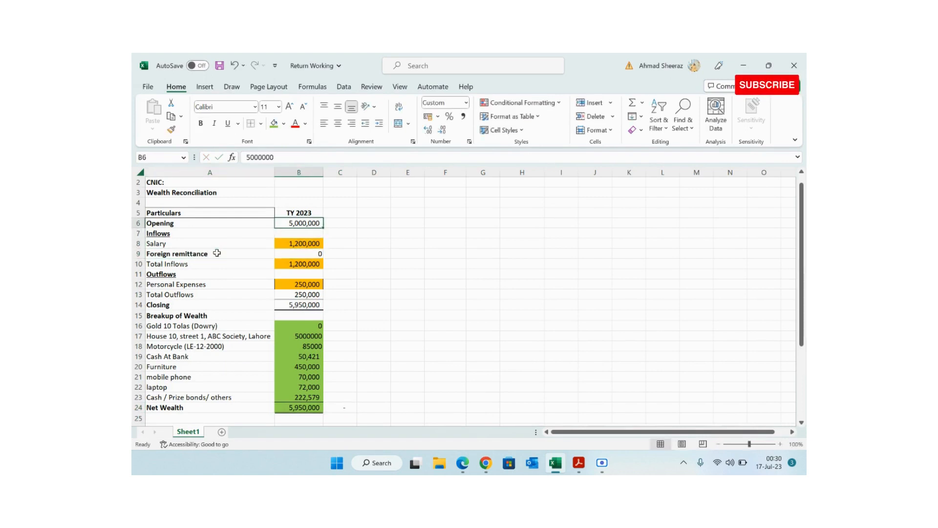
text(60000000)
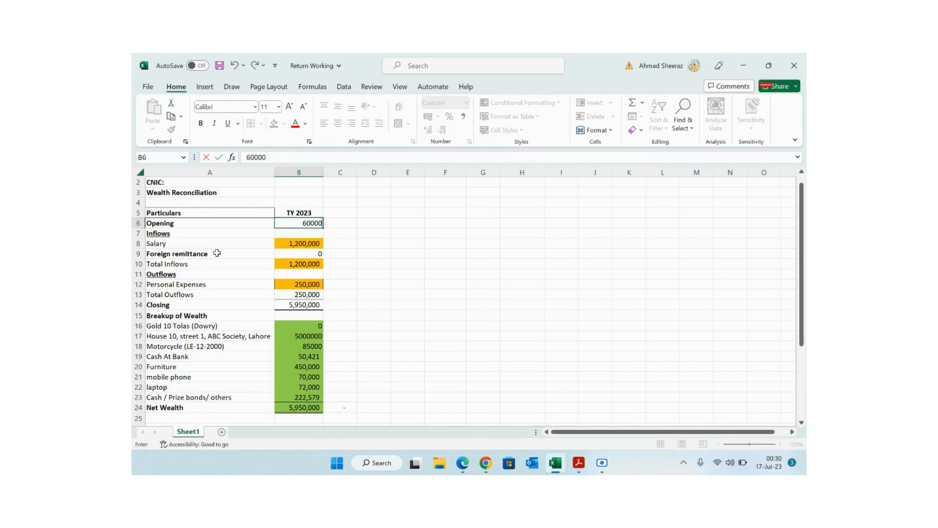
key(Down)
key(Down)
key(Down)
key(Down)
key(Down)
key(Down)
key(Down)
key(Down)
key(Down)
key(Down)
key(Down)
key(Down)
key(Down)
key(Down)
key(Down)
key(Down)
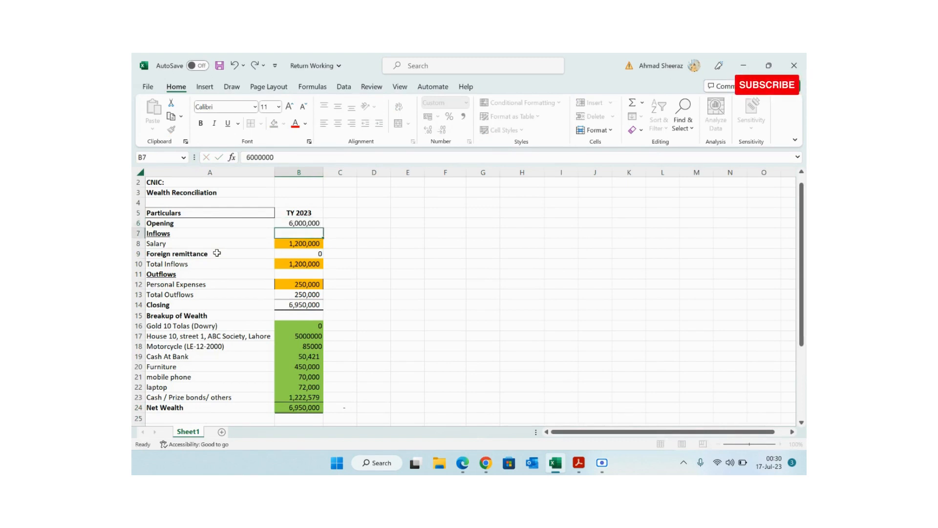
key(Down)
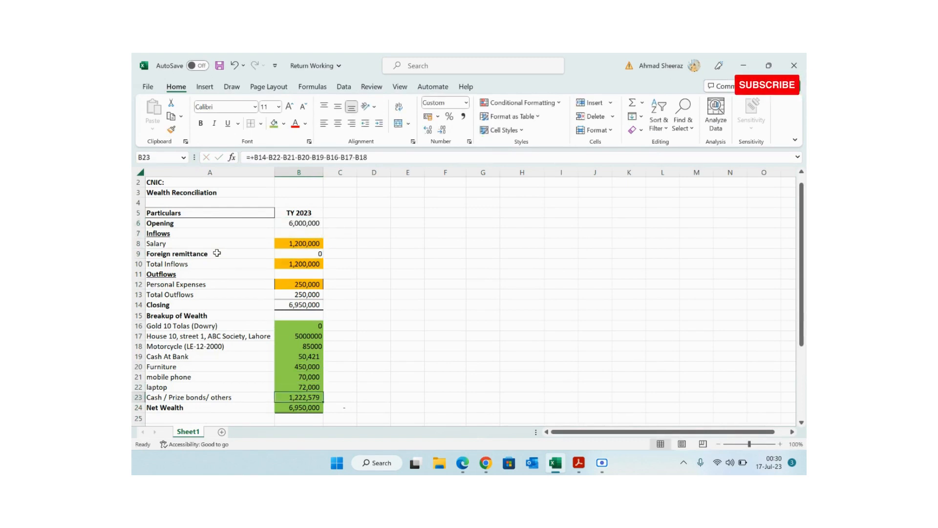
key(ctrl+z)
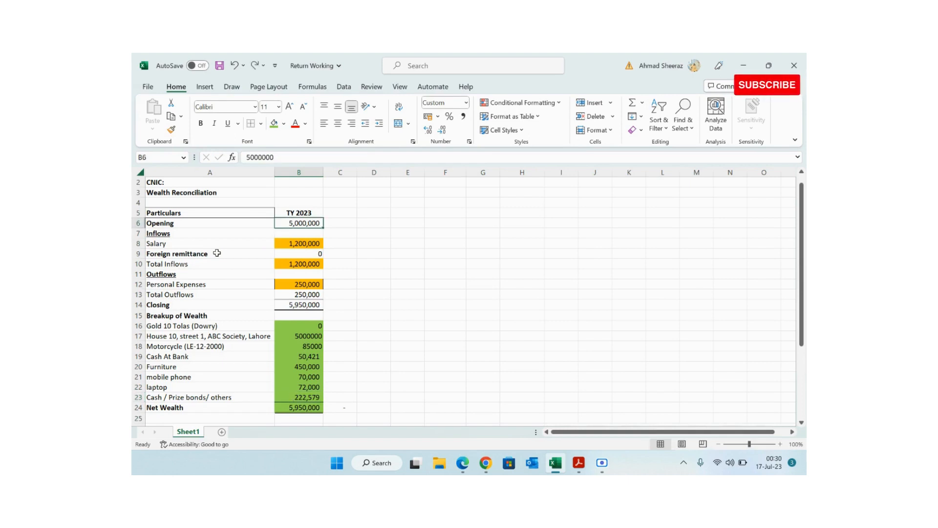
- Inspect the Cash / Prize bonds balancing formula without changing it
key(Down)
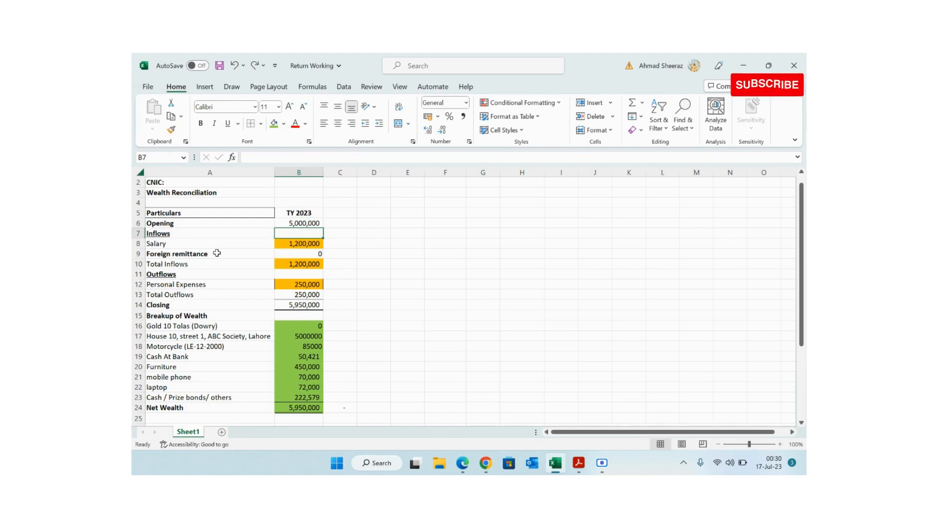
key(Down)
key(Down)
key(Down)
key(Down)
key(Down)
key(Down)
key(Down)
key(Down)
key(Down)
key(Down)
key(Down)
key(Down)
key(Left)
key(Up)
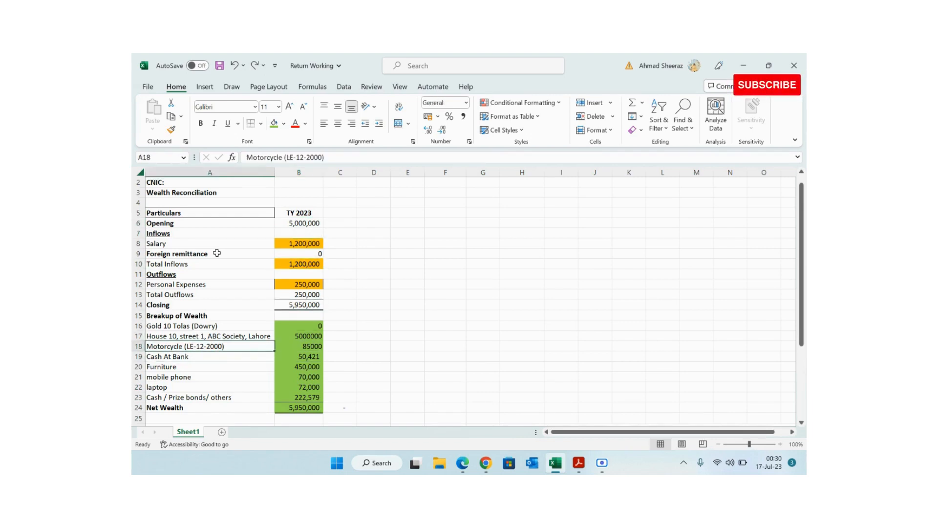
key(Right)
key(Down)
key(Down)
key(Down)
key(Down)
key(Down)
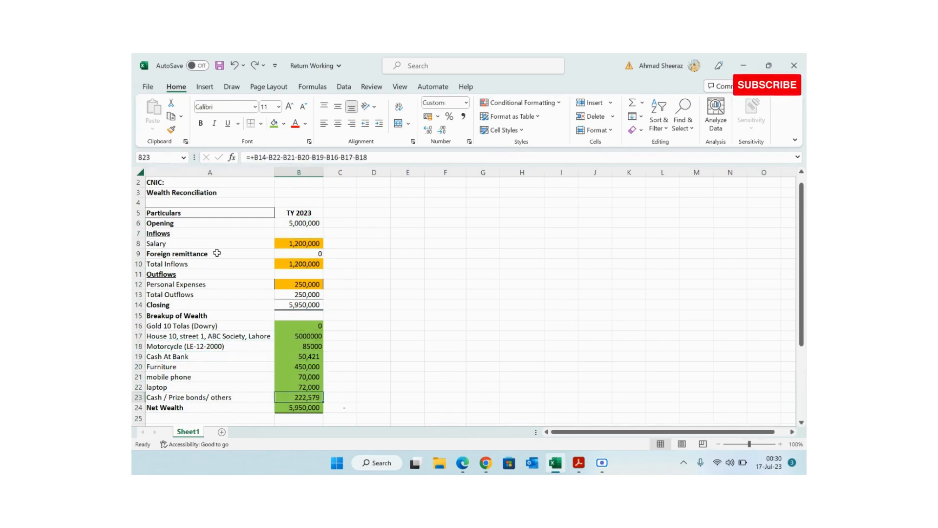
key(F2)
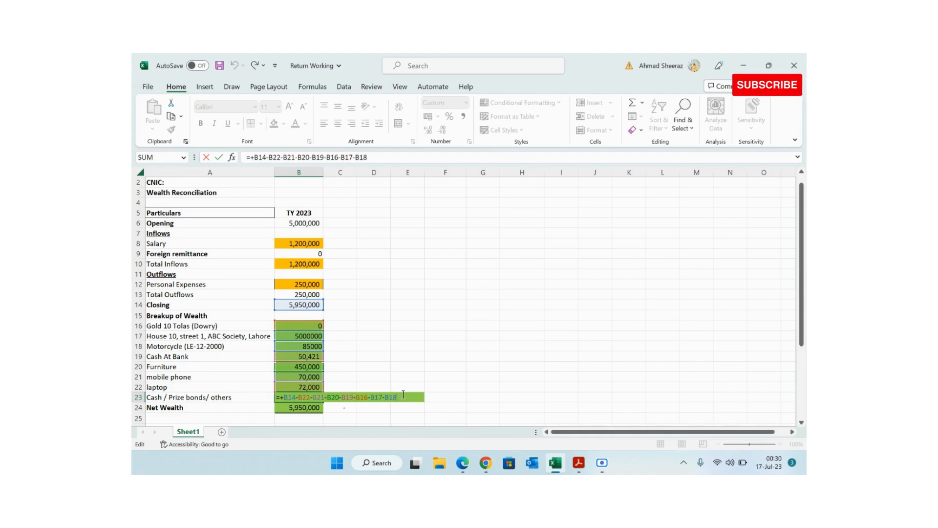
key(Return)
key(Right)
key(Right)
key(Up)
key(Up)
key(Up)
key(Up)
key(Up)
key(Up)
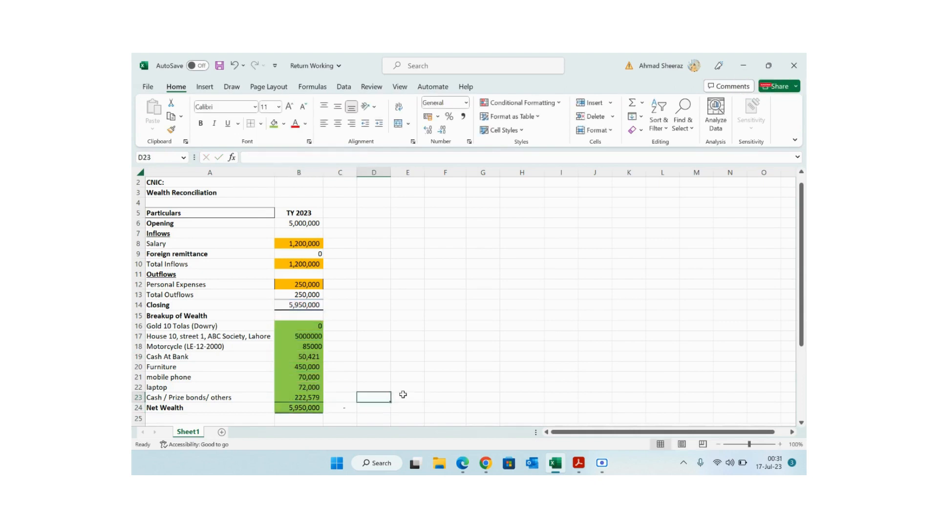
- Enter the contact phone number in F18 at 36-point size, labelled 'Whatsapp' in G18
key(Right)
key(Right)
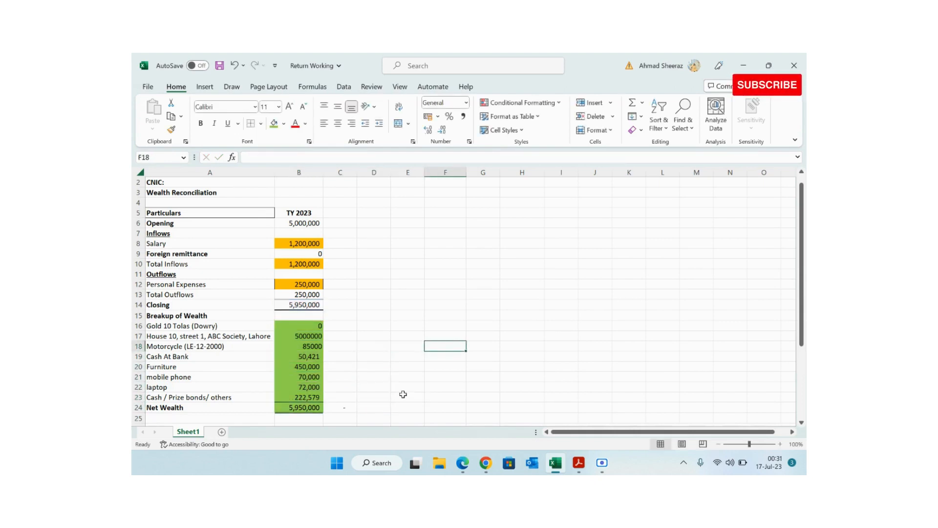
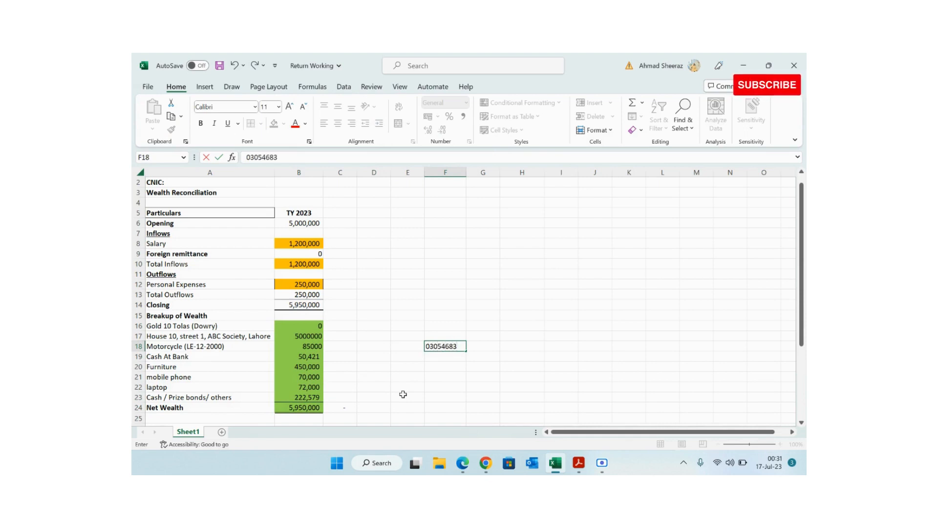
key(ctrl+Return)
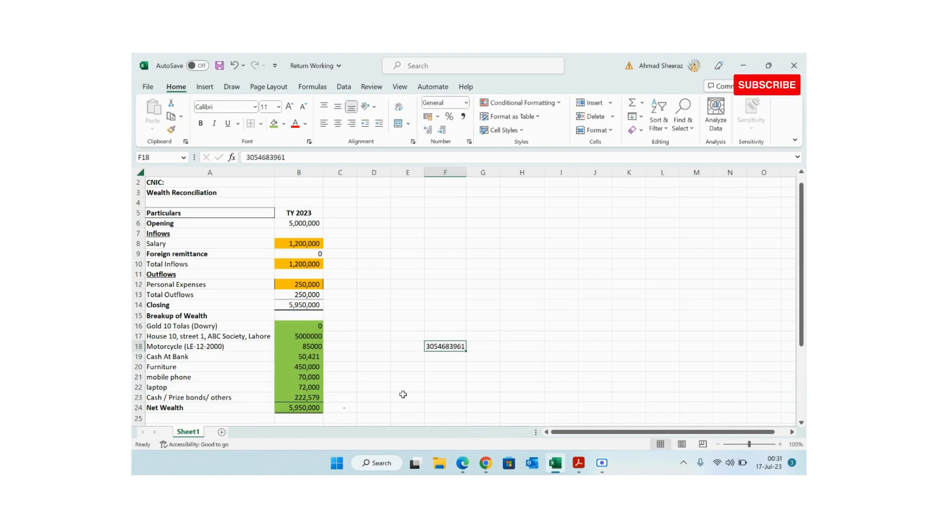
click(279, 107)
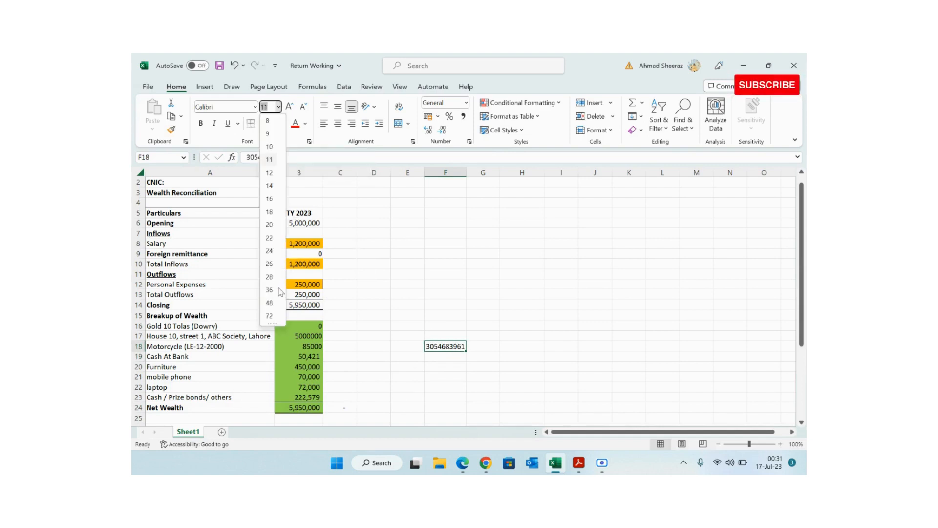
click(269, 290)
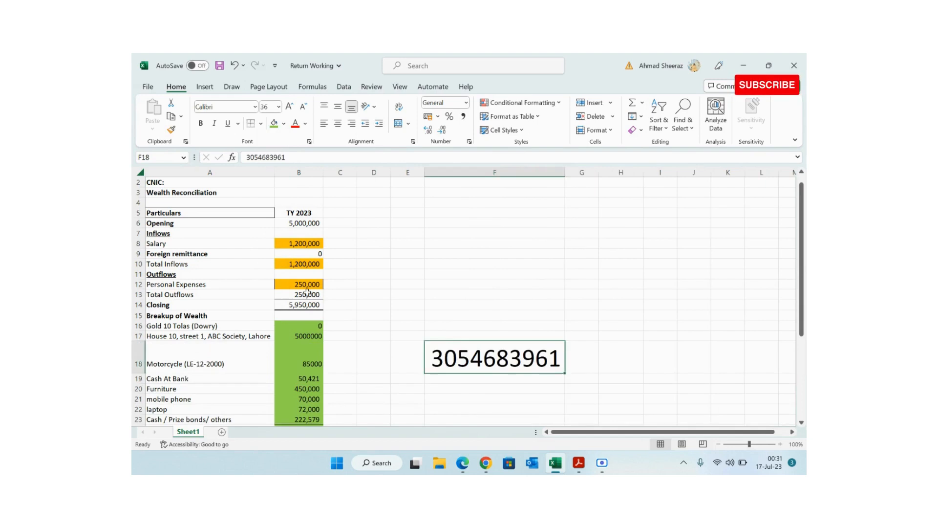
key(Right)
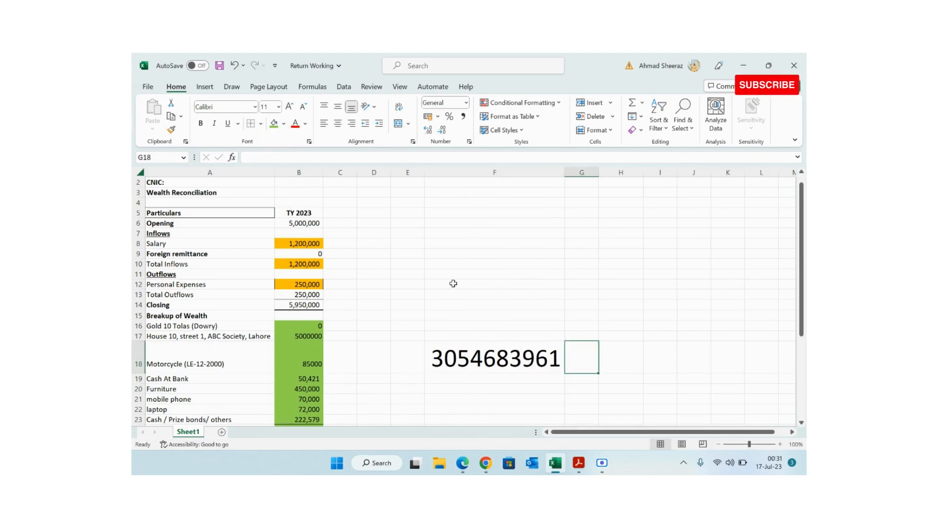
text(What)
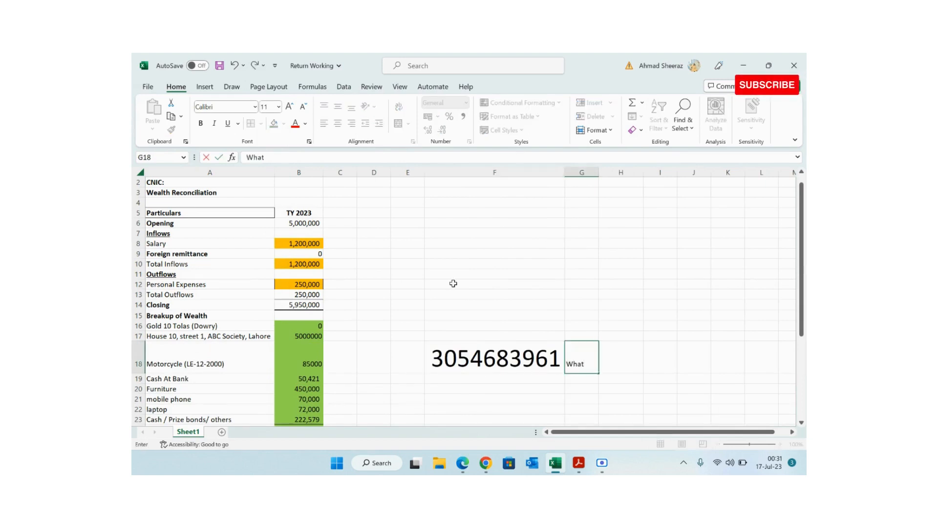
text(sapp)
key(Return)
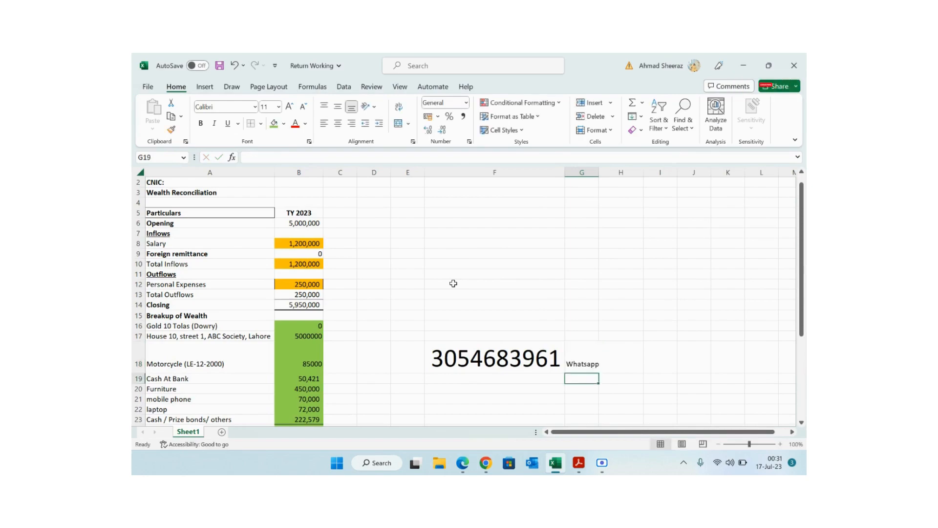